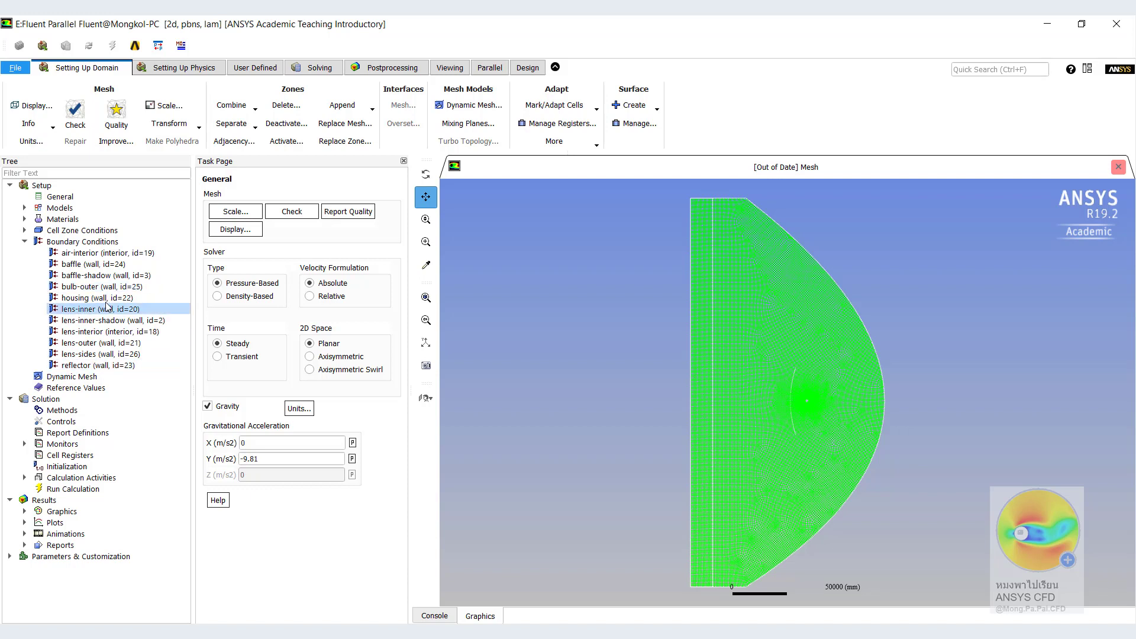
- Examine the boundary zones listed under Boundary Conditions, including the baffle, bulb, housing, lens and reflector walls
click(104, 354)
click(105, 287)
click(109, 309)
click(106, 298)
click(101, 253)
click(97, 266)
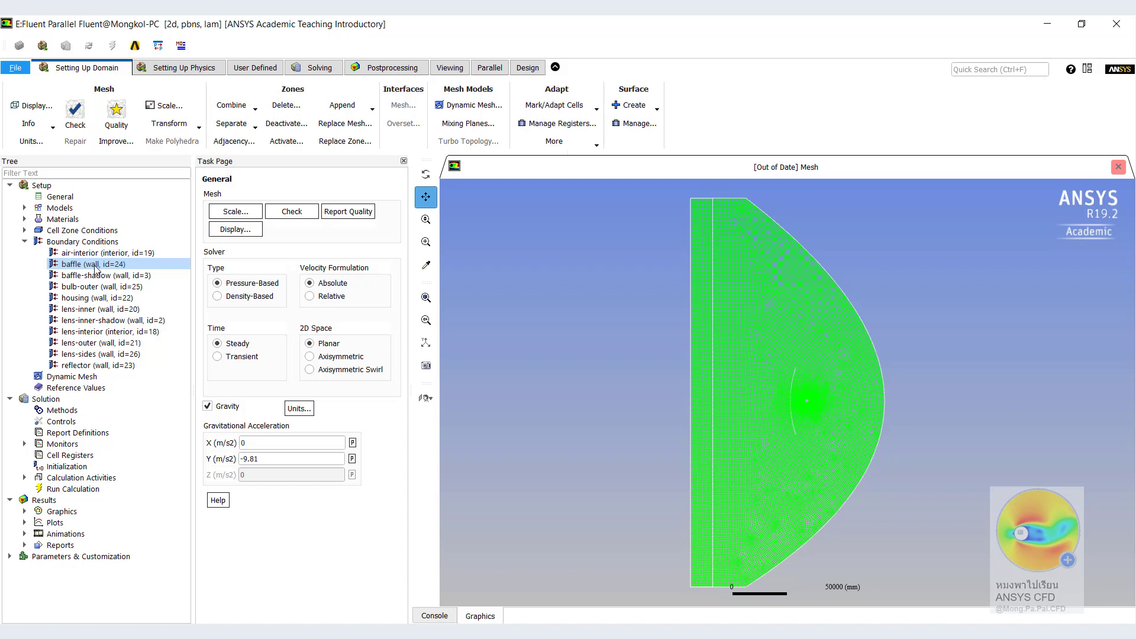
click(89, 275)
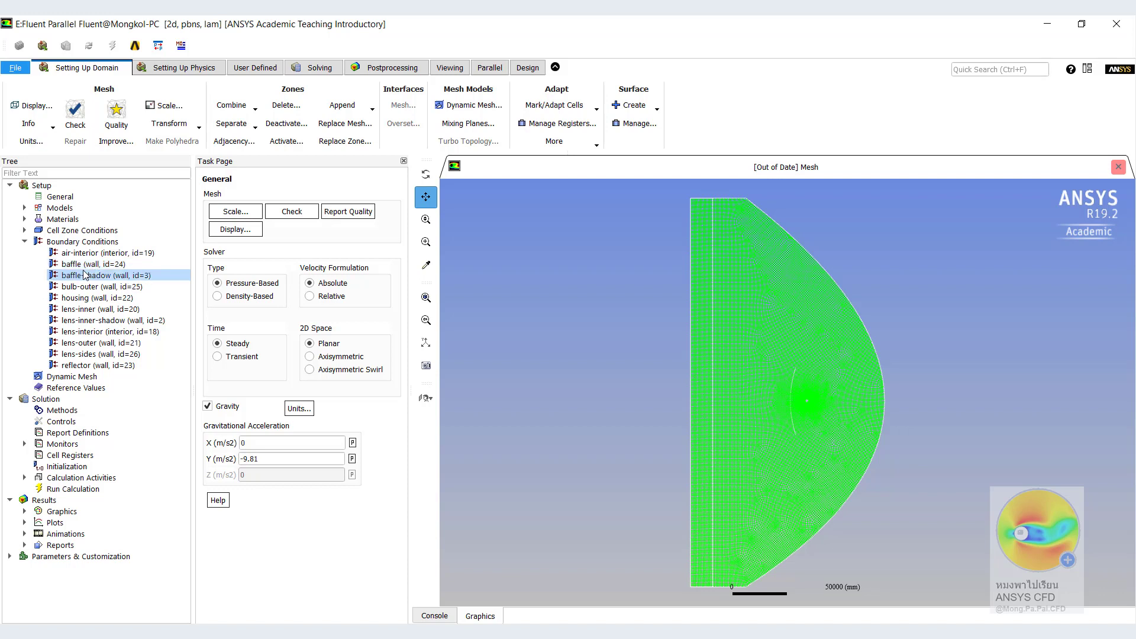
click(89, 267)
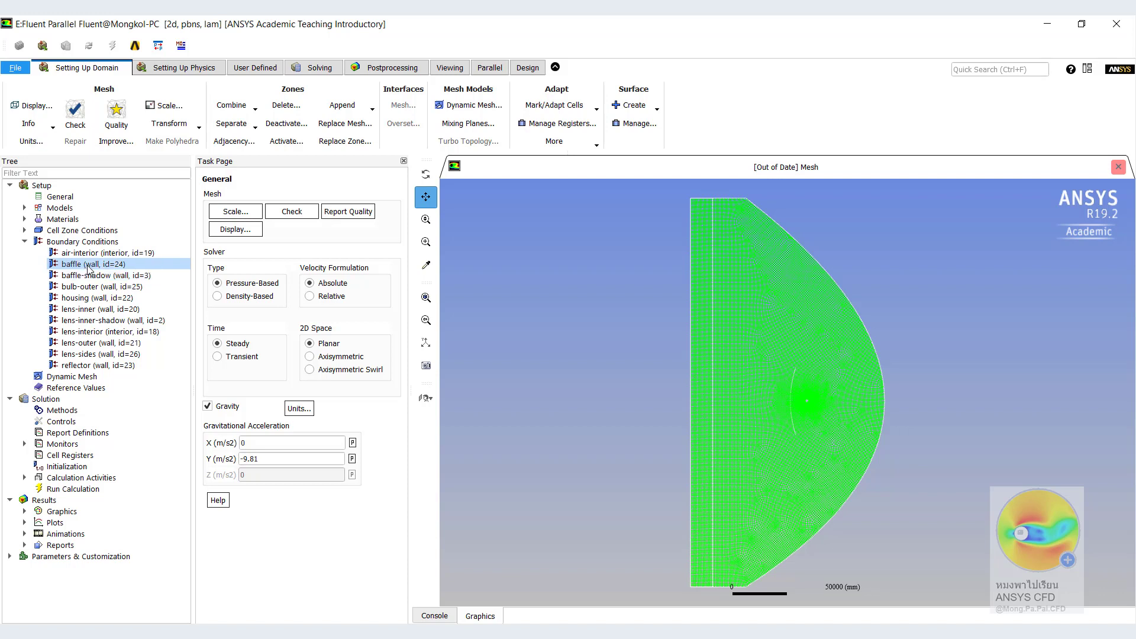
click(84, 275)
click(83, 286)
click(86, 309)
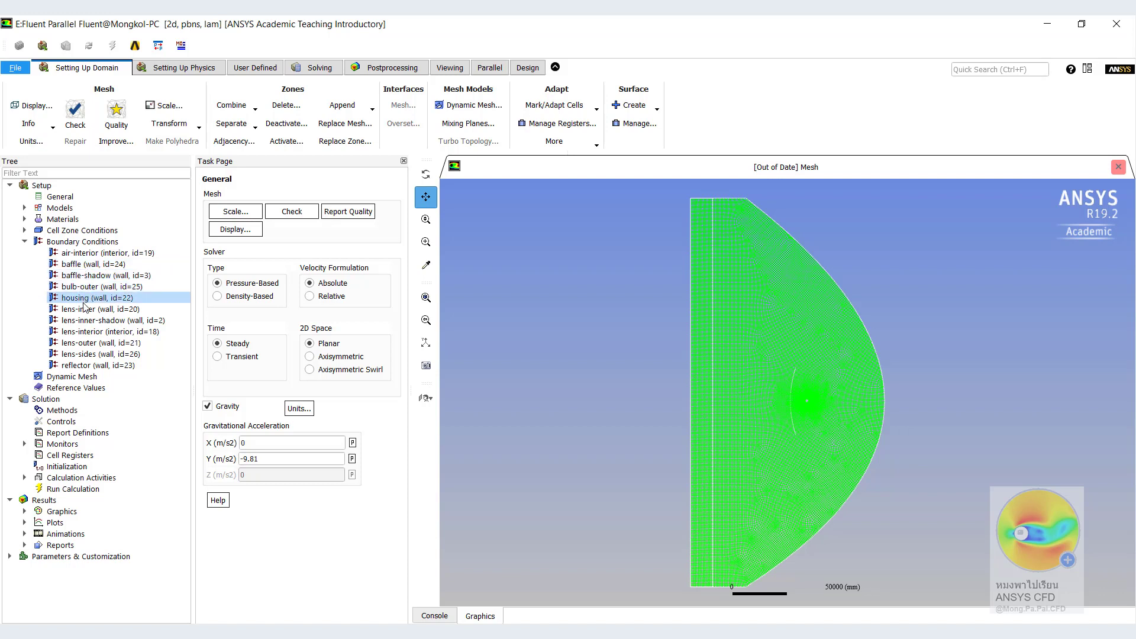
click(93, 320)
click(95, 311)
click(94, 320)
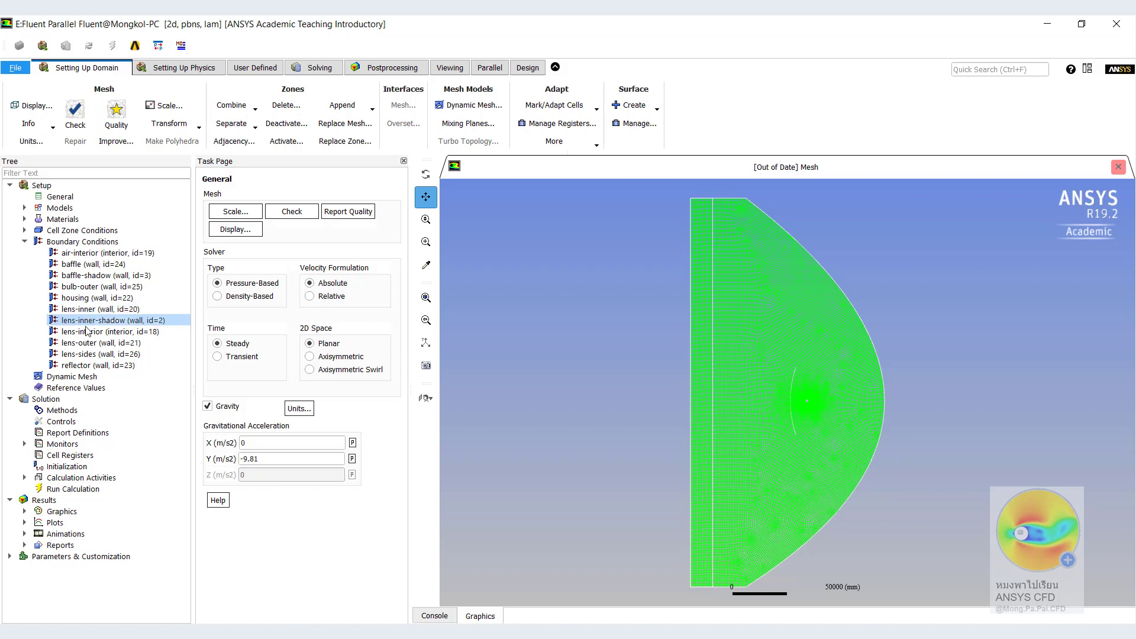
click(89, 343)
click(89, 354)
click(89, 345)
click(88, 354)
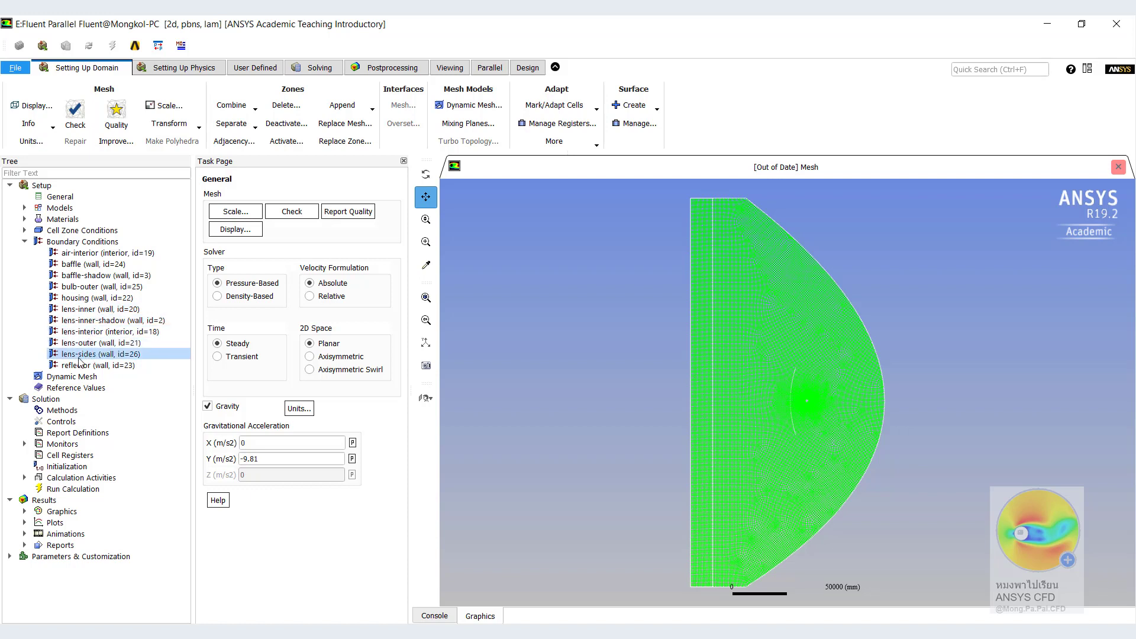
click(93, 365)
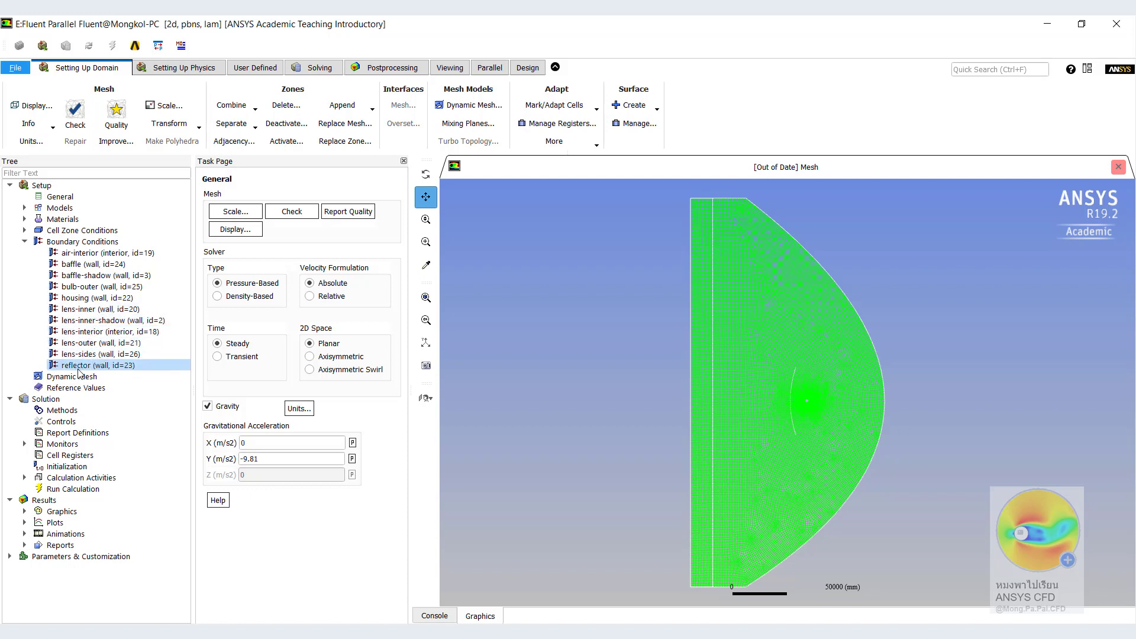
click(85, 289)
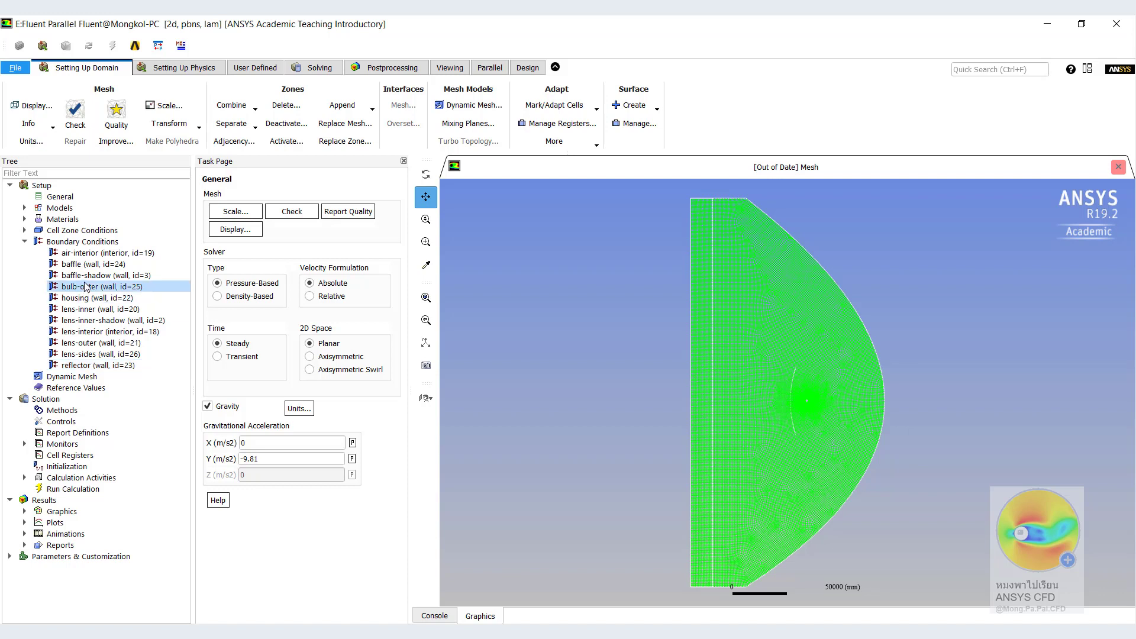
click(88, 276)
- Set the internal emissivity of the baffle wall to 0.1 in its thermal conditions and apply it
click(87, 265)
double_click(79, 267)
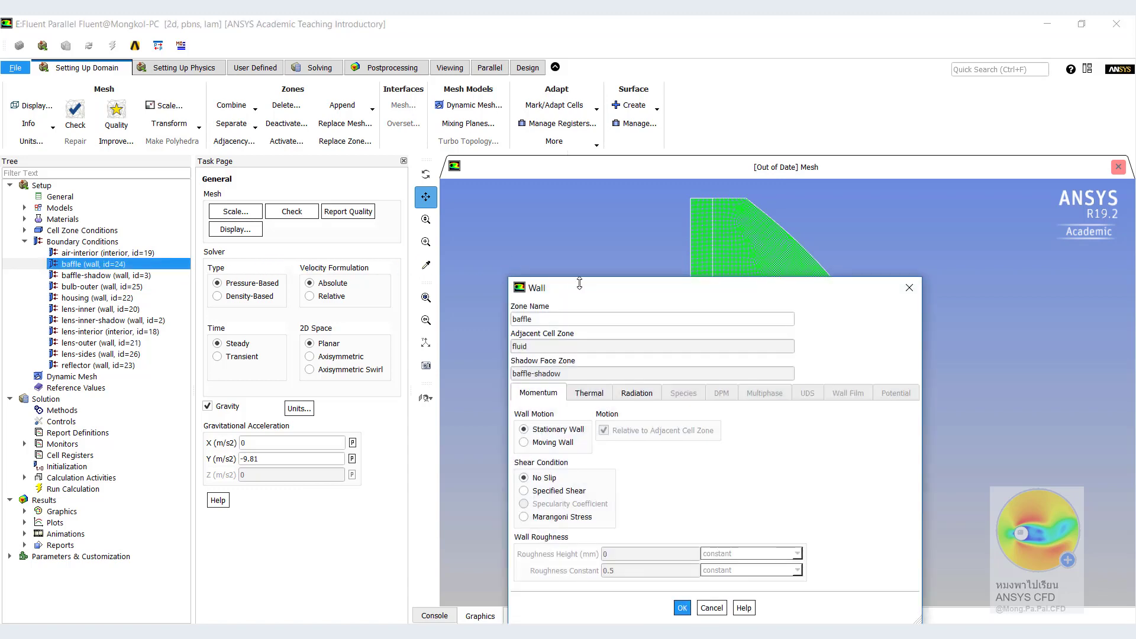
drag(592, 289, 418, 151)
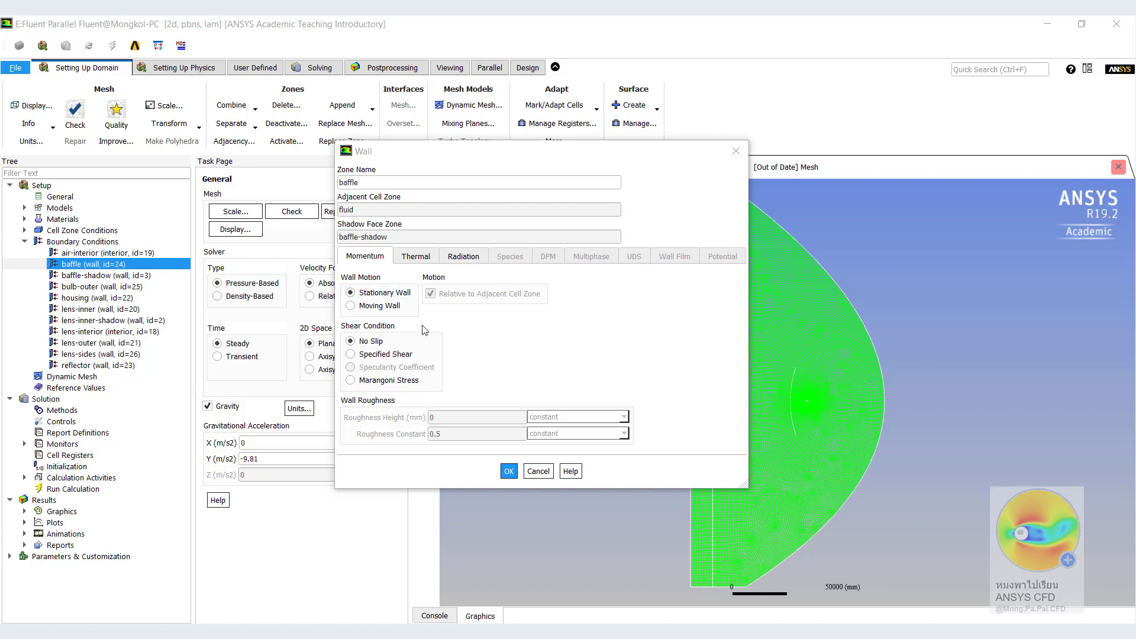
click(417, 258)
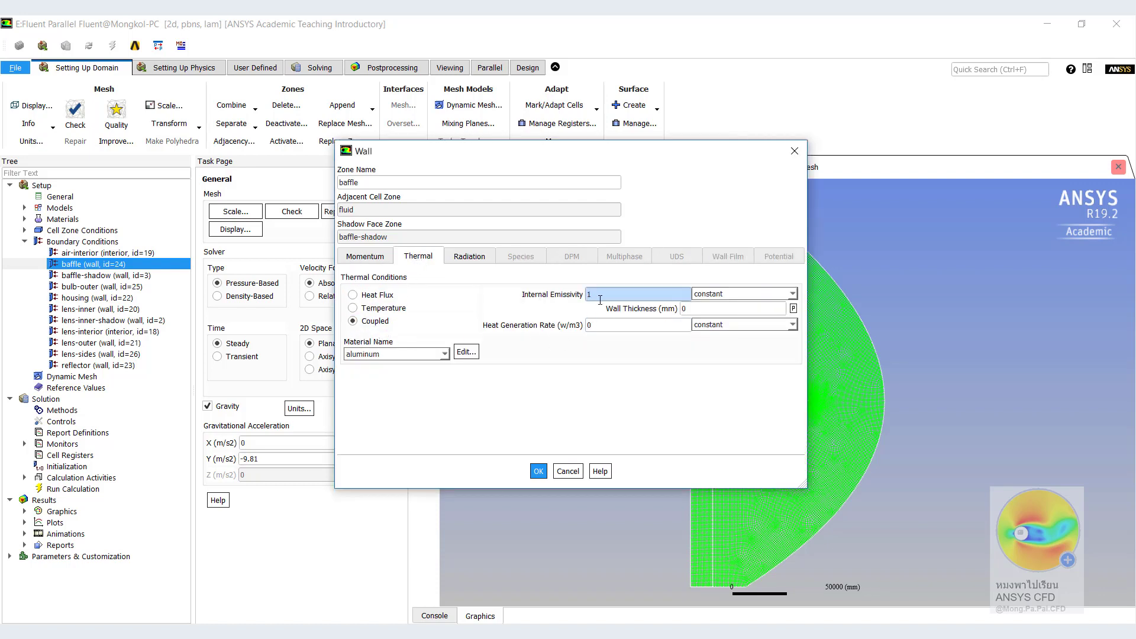
drag(595, 295, 579, 297)
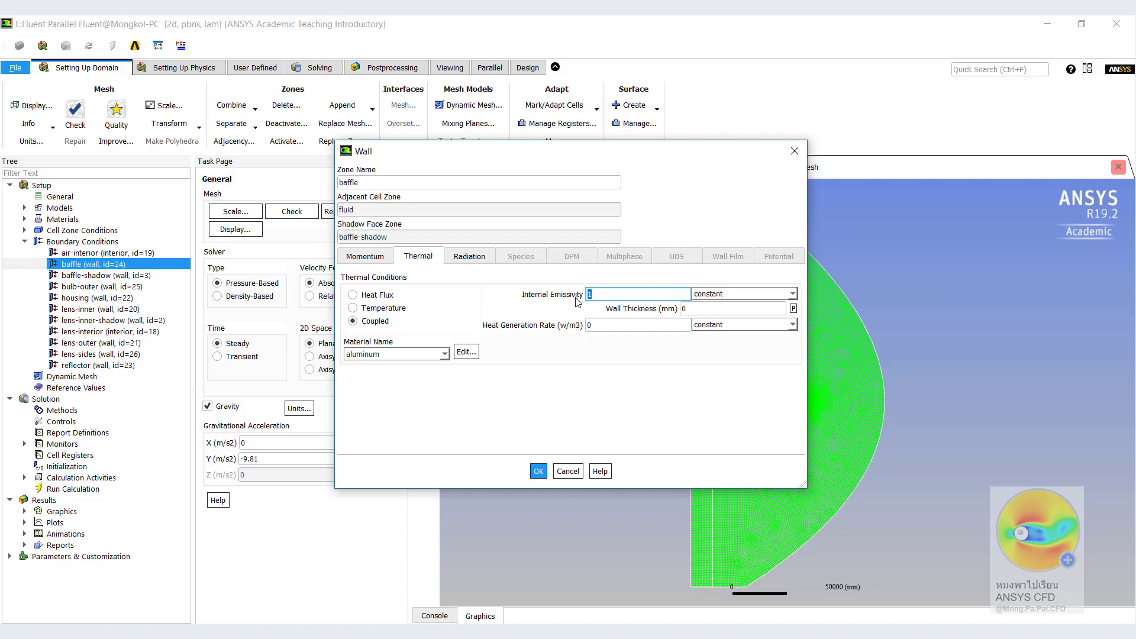
text(0.1)
click(539, 472)
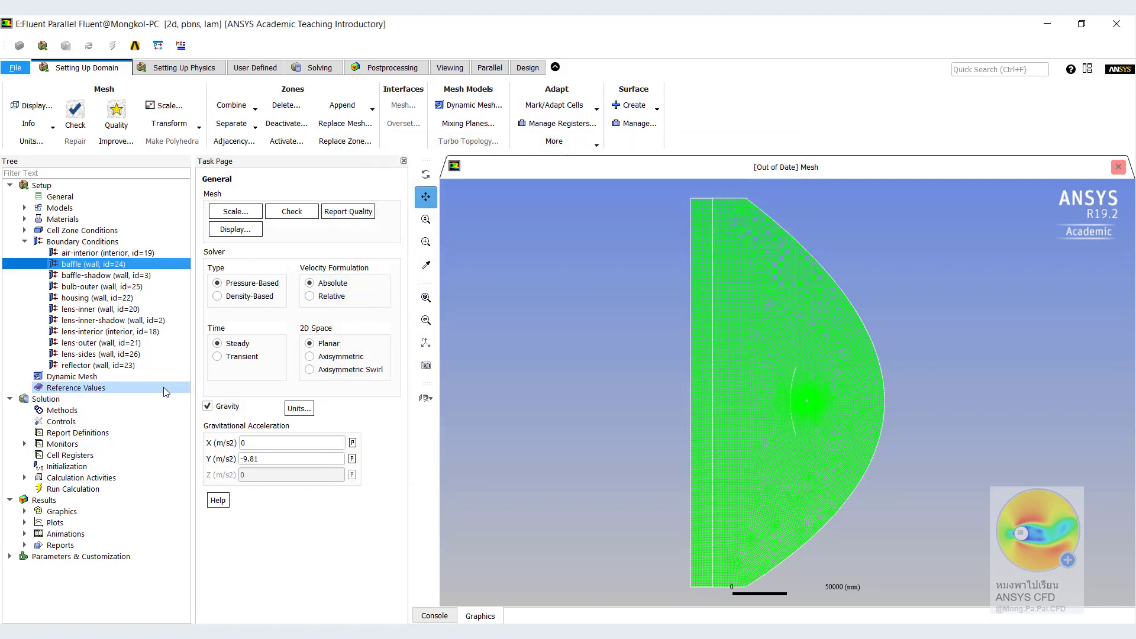
- Set the internal emissivity of the baffle-shadow wall to 0.1 in its thermal conditions and apply it
click(117, 275)
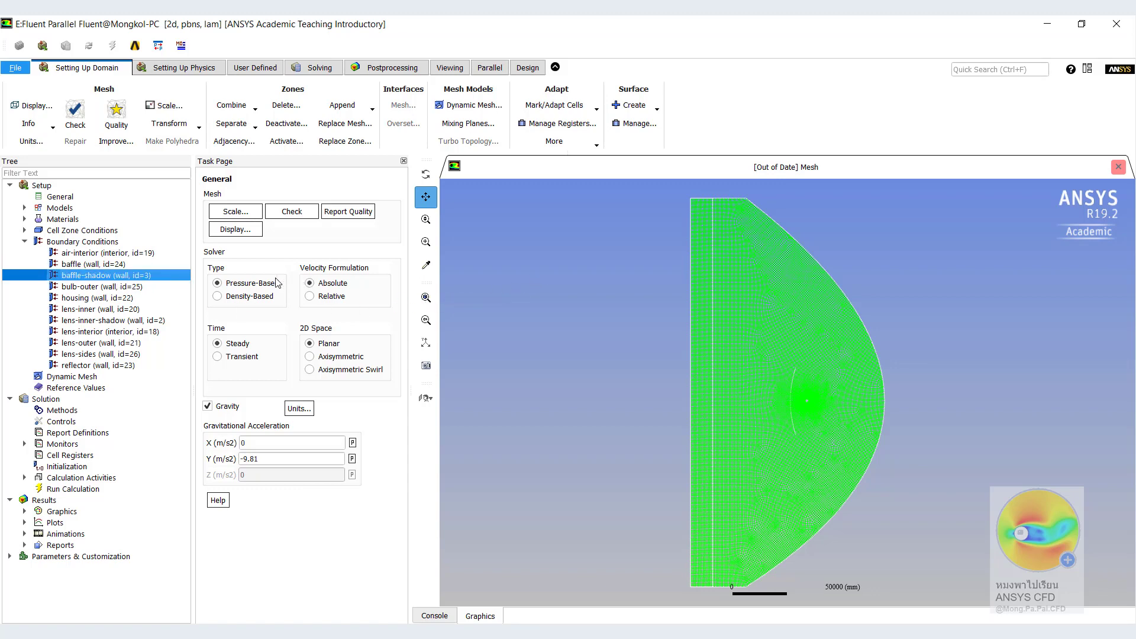
double_click(177, 276)
drag(641, 296, 530, 163)
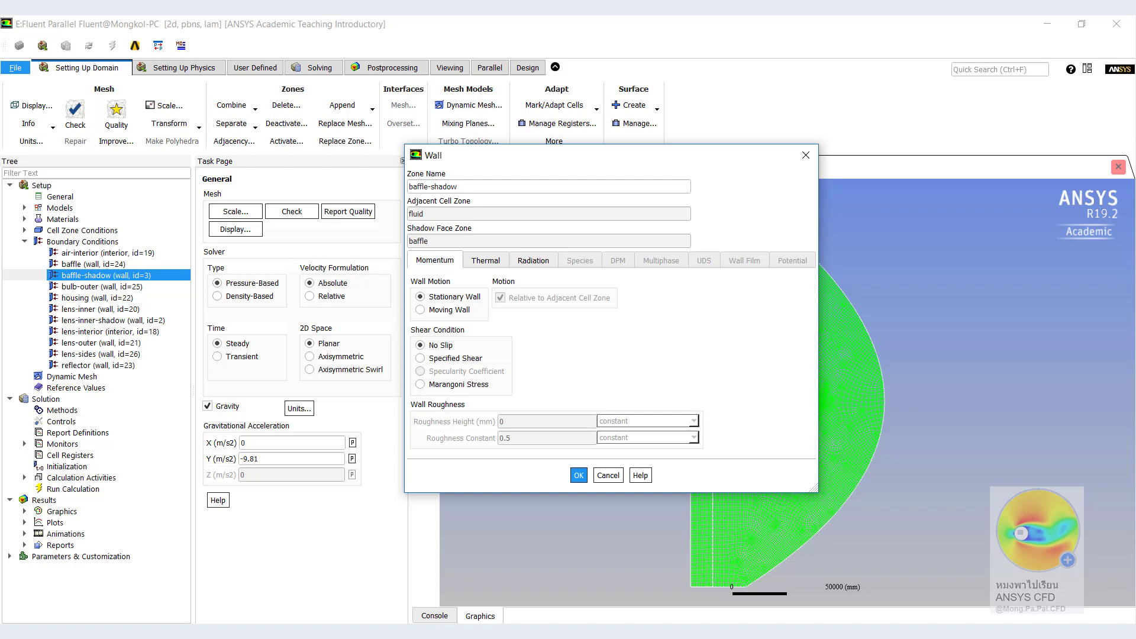
click(480, 261)
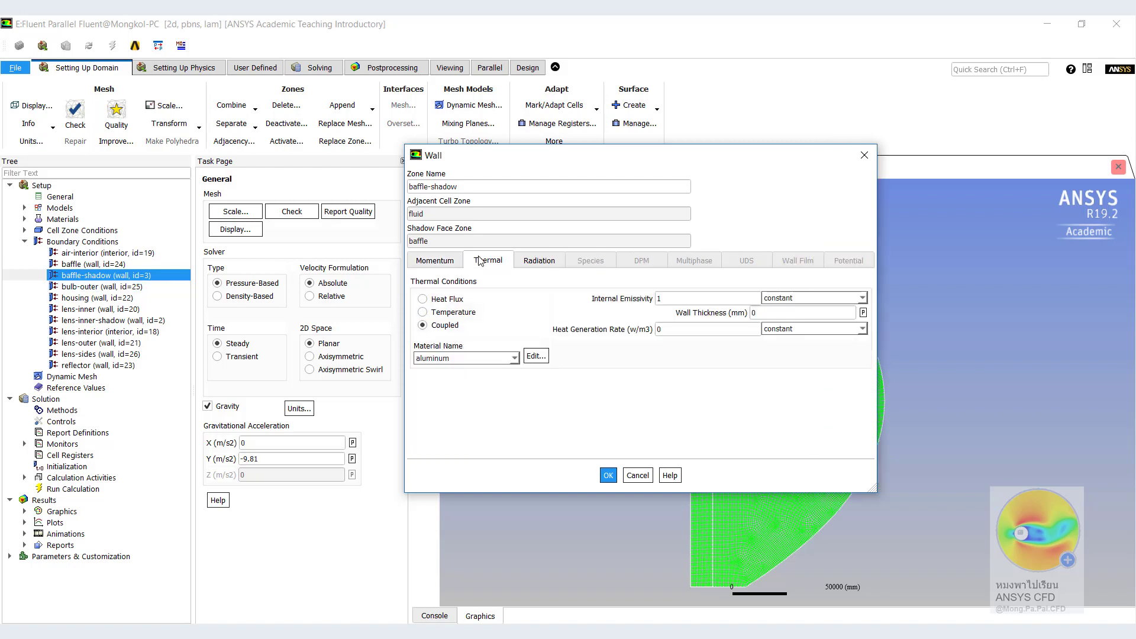
key(Tab)
text(0.1)
click(609, 476)
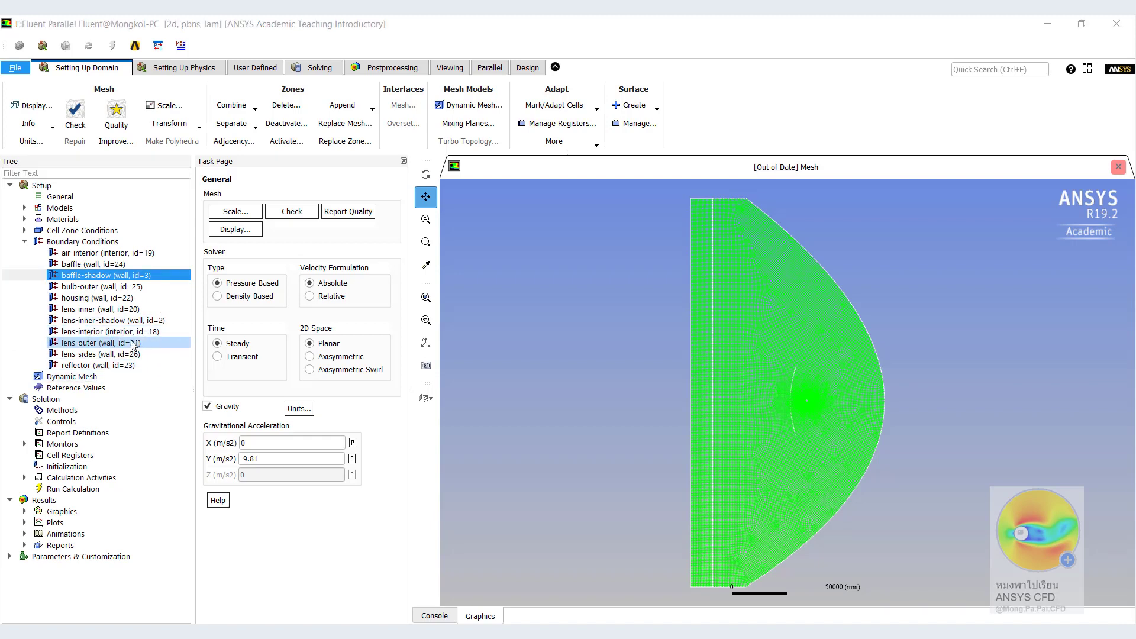
- Give the bulb-outer wall a constant heat flux of 150000 W/m2 and apply the thermal condition
click(111, 287)
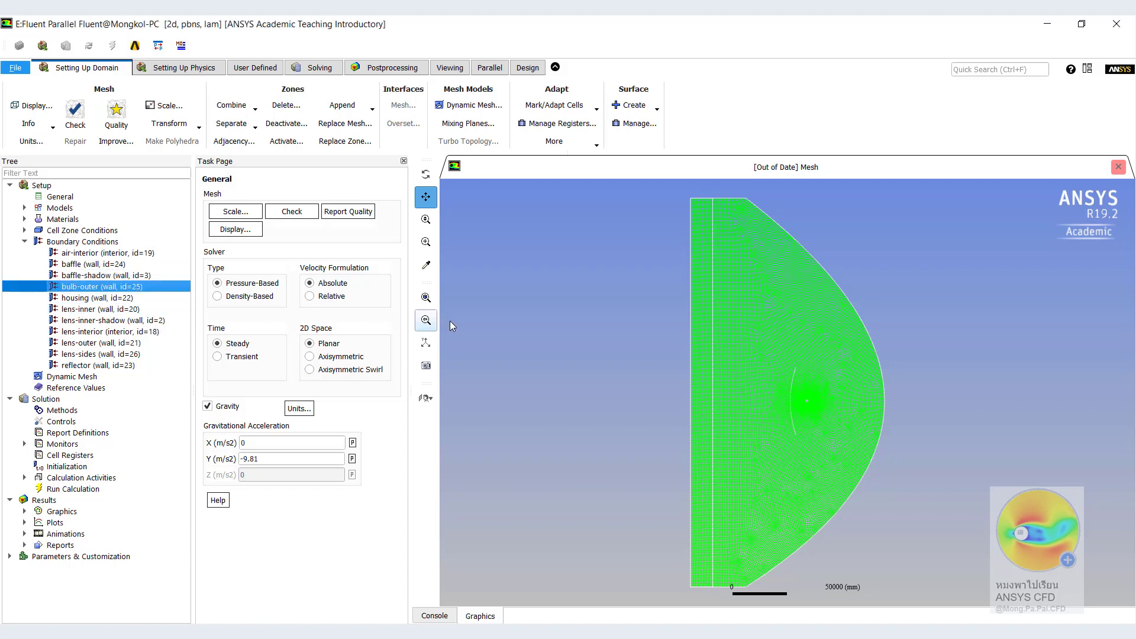
key(Return)
drag(588, 289, 494, 237)
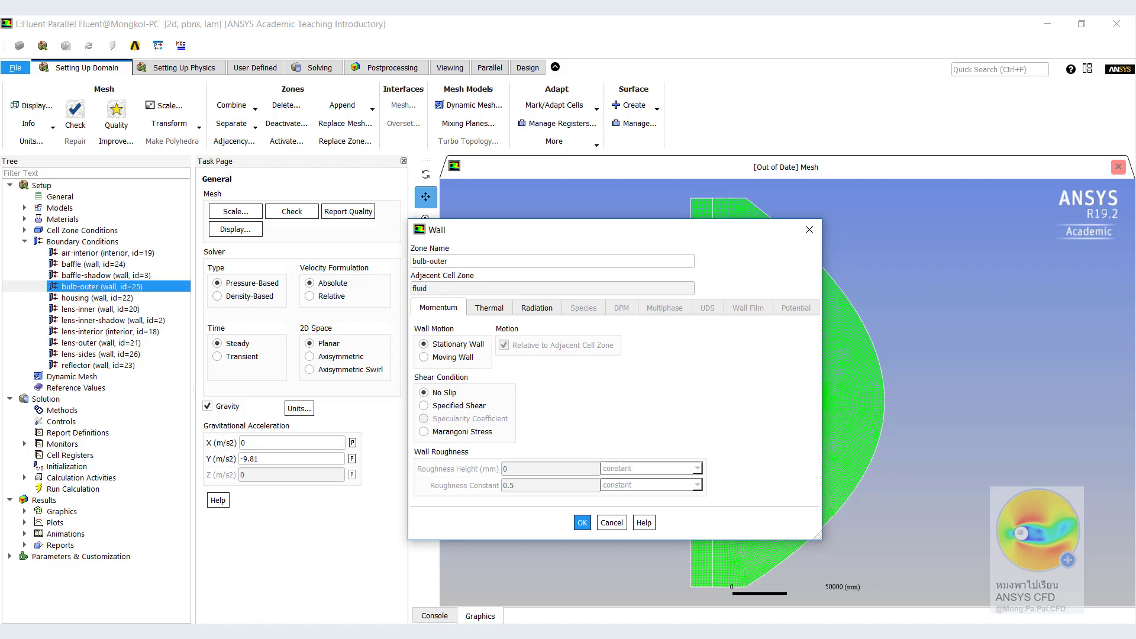
drag(547, 235, 402, 211)
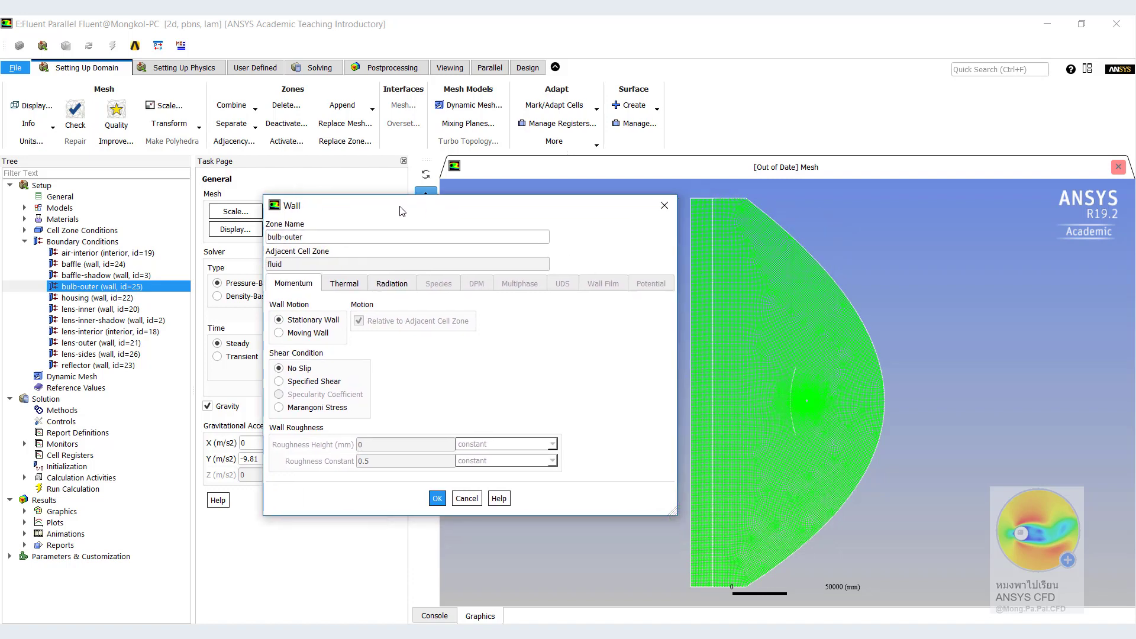
click(342, 284)
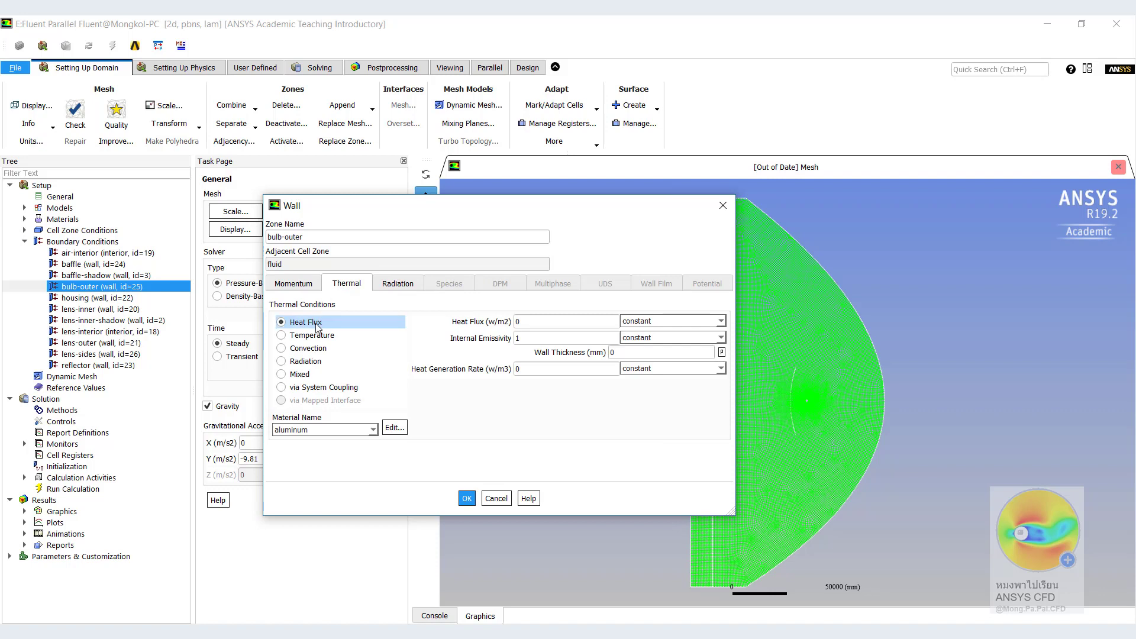
double_click(541, 322)
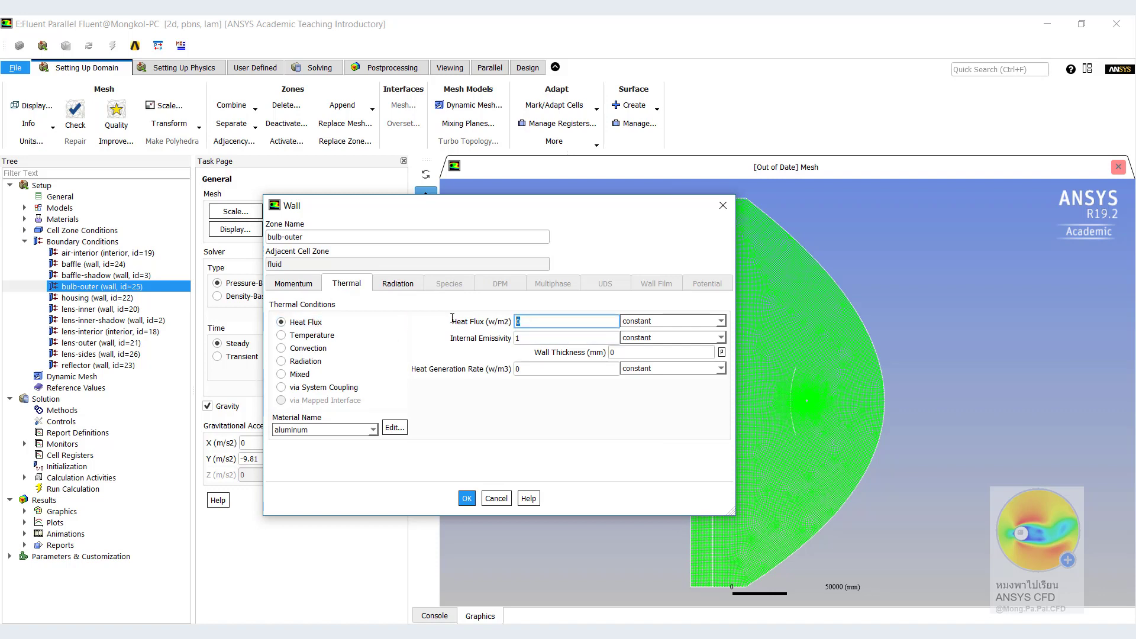
text(150000)
click(533, 320)
double_click(525, 343)
click(474, 501)
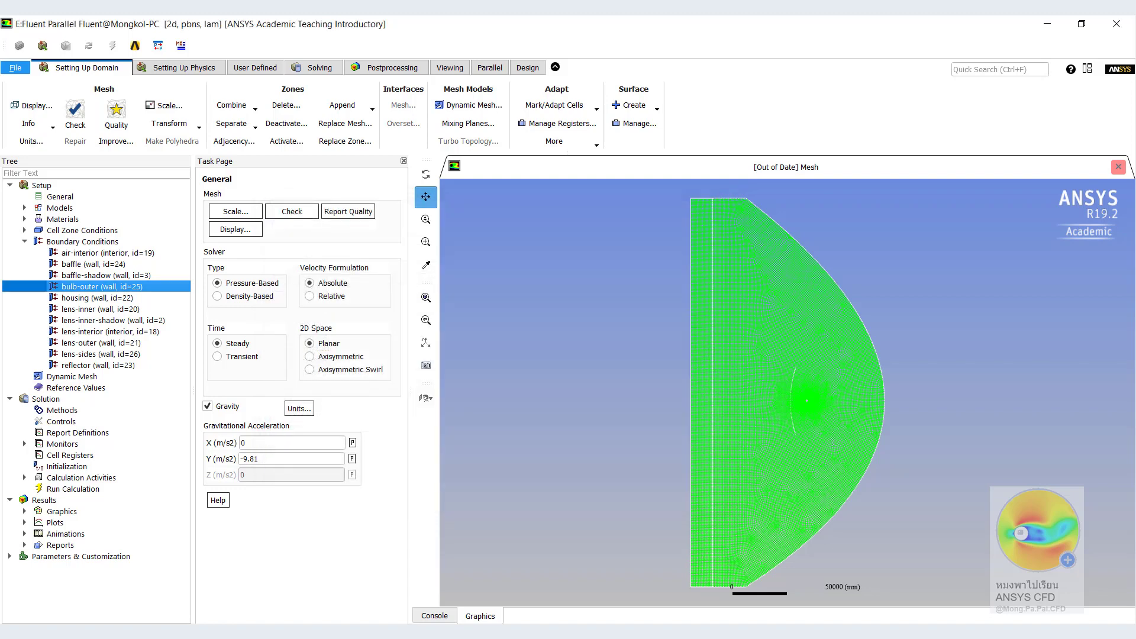
- Open the housing wall's thermal settings and choose the Mixed thermal condition
click(83, 298)
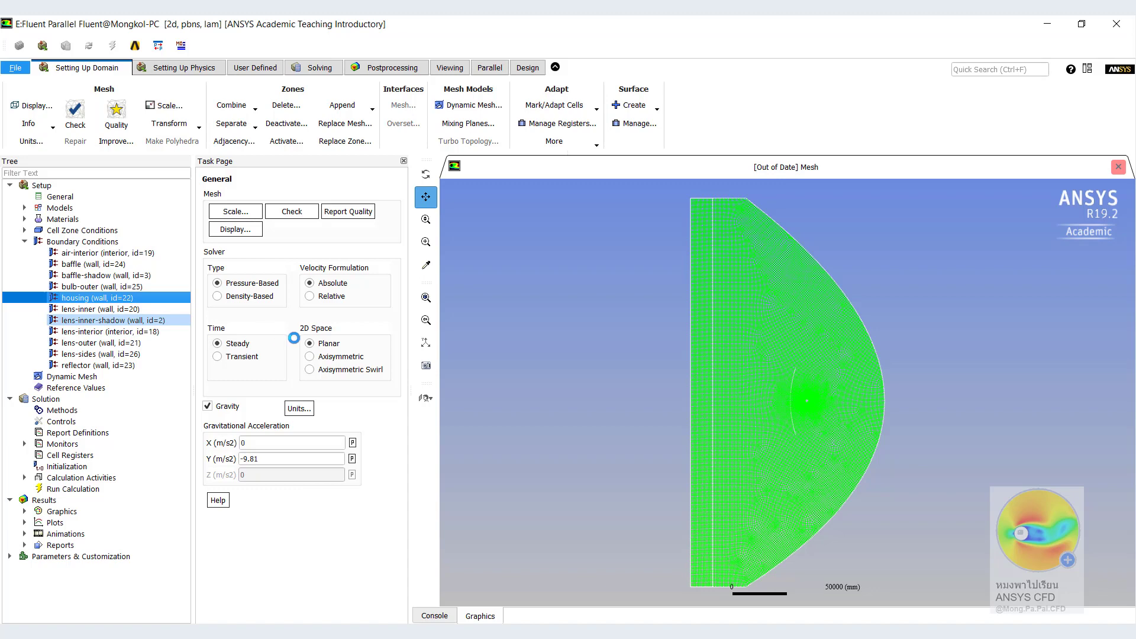
double_click(95, 297)
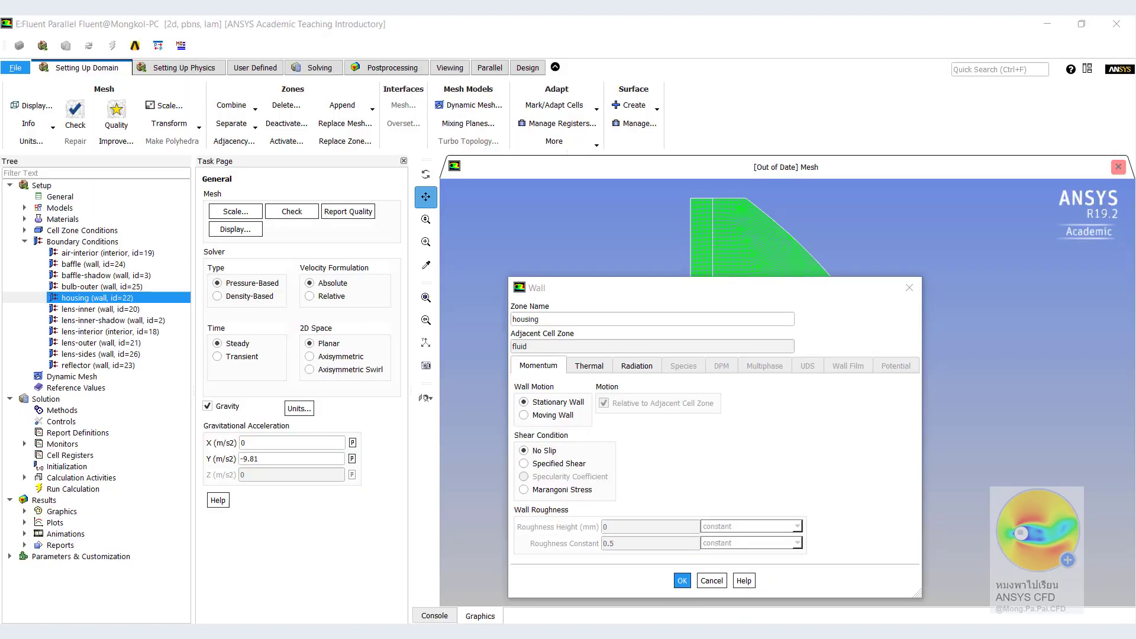
drag(690, 290, 498, 202)
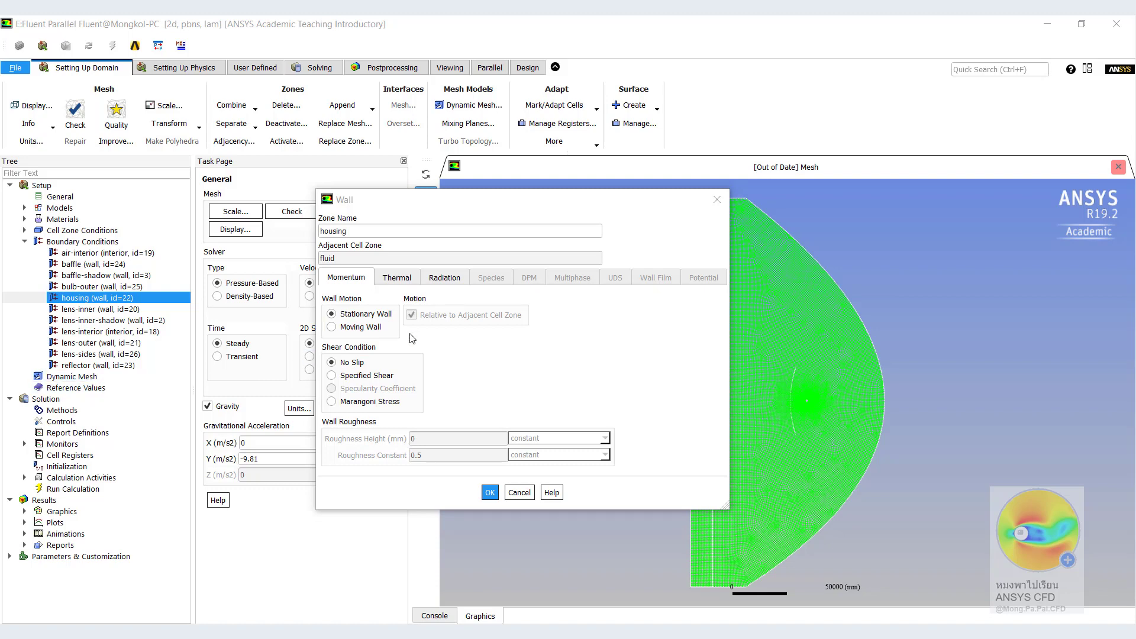
click(400, 278)
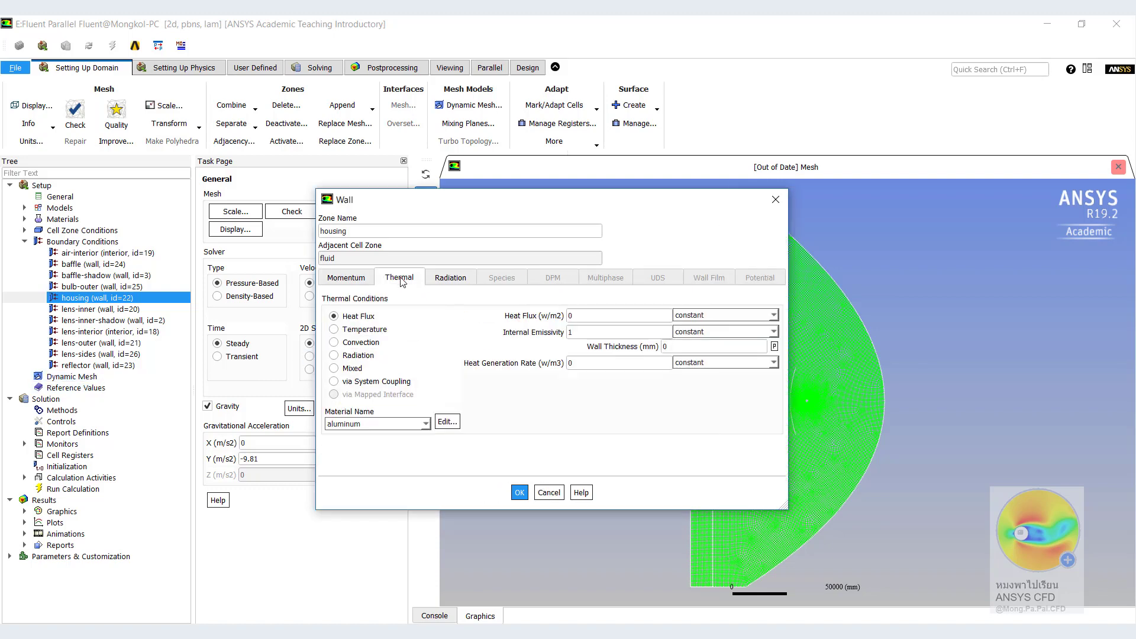
click(357, 373)
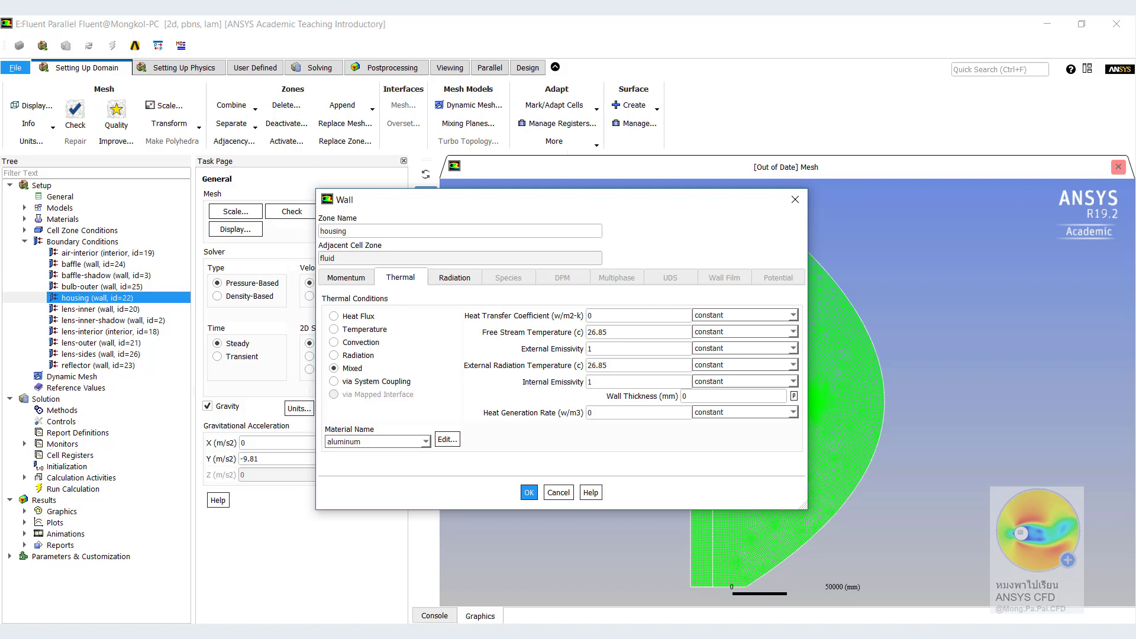
click(357, 317)
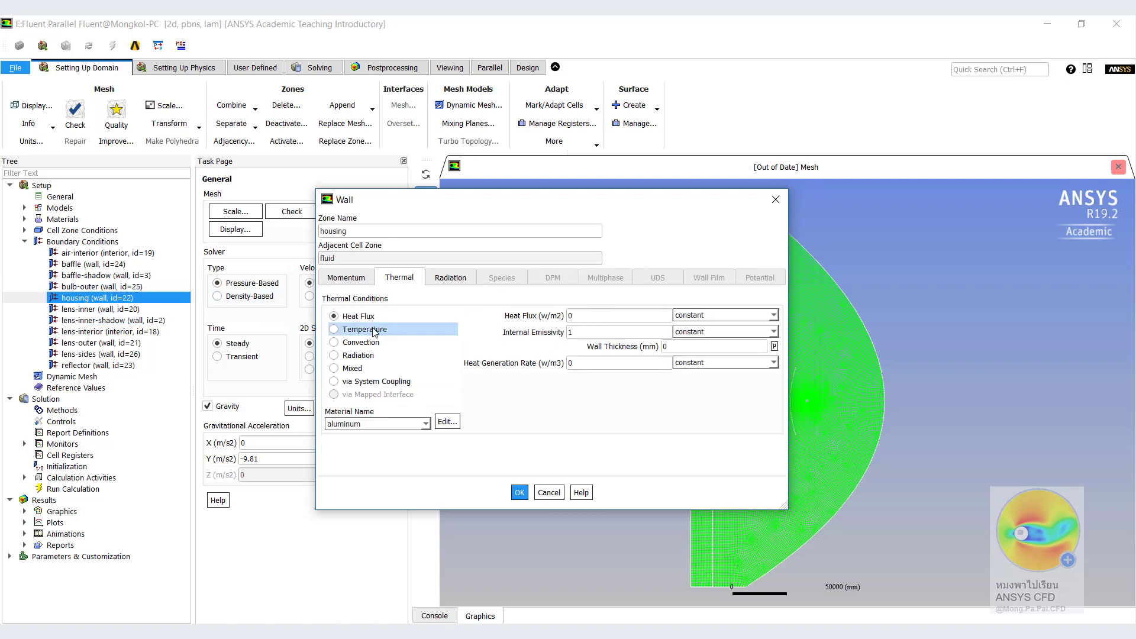
click(355, 368)
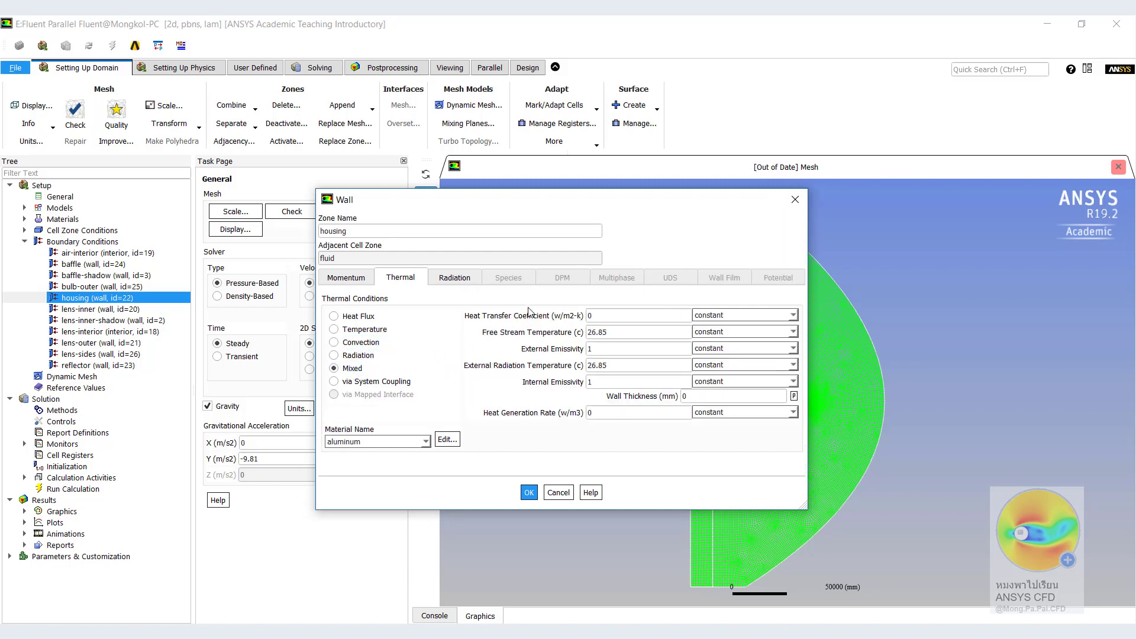
- Set the housing wall's heat transfer coefficient to 10 W/m2-K and its free stream temperature to 20 °C
click(599, 316)
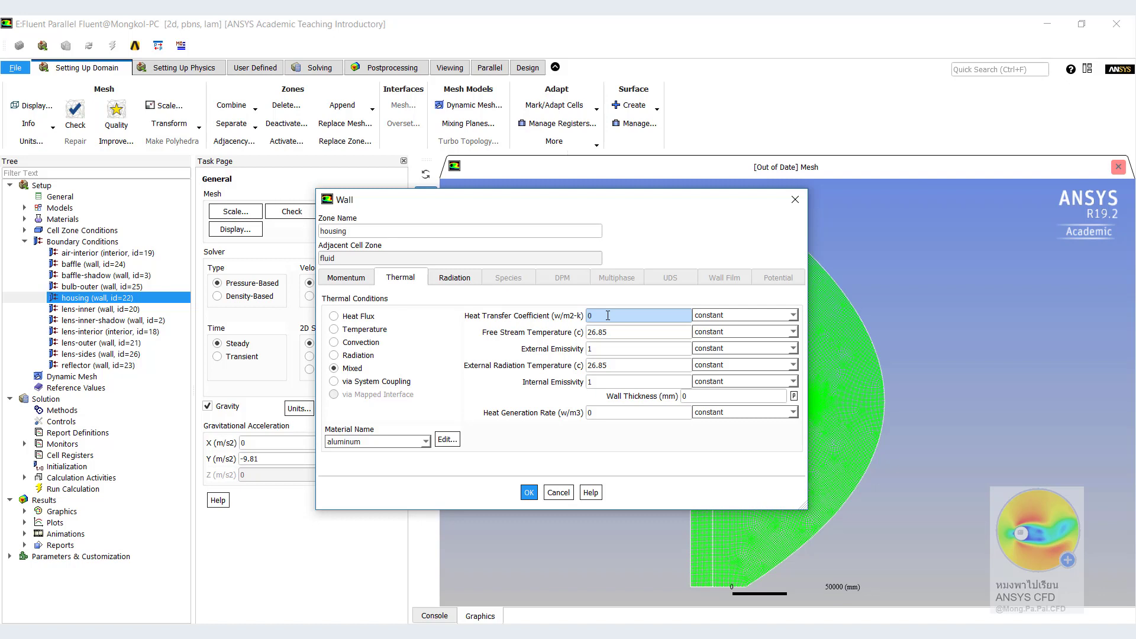
key(ctrl+a)
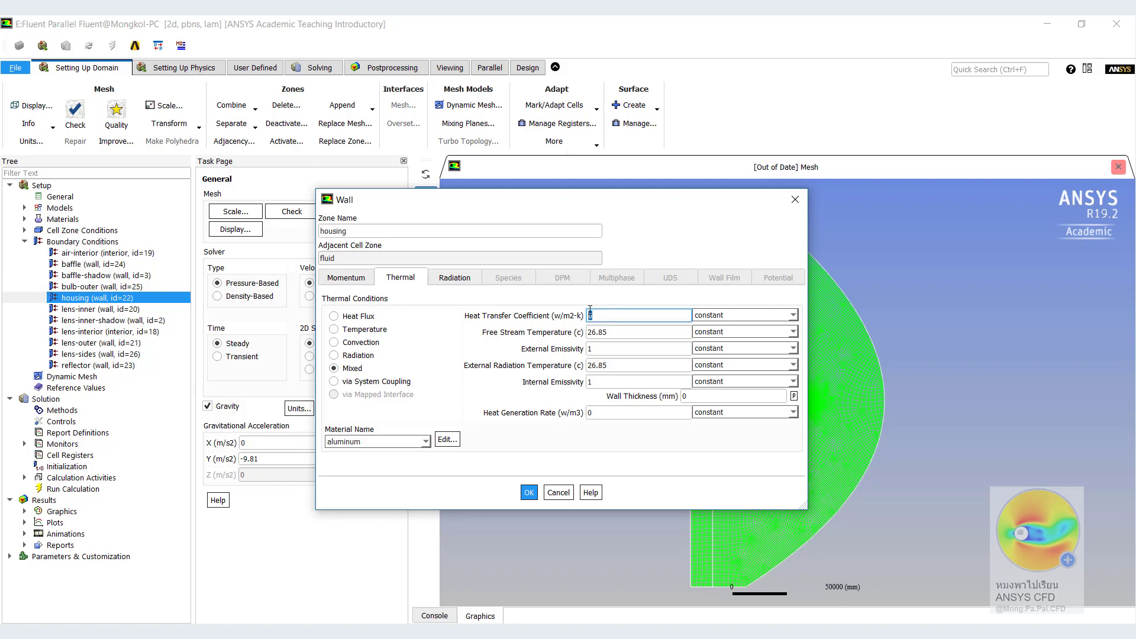
text(10)
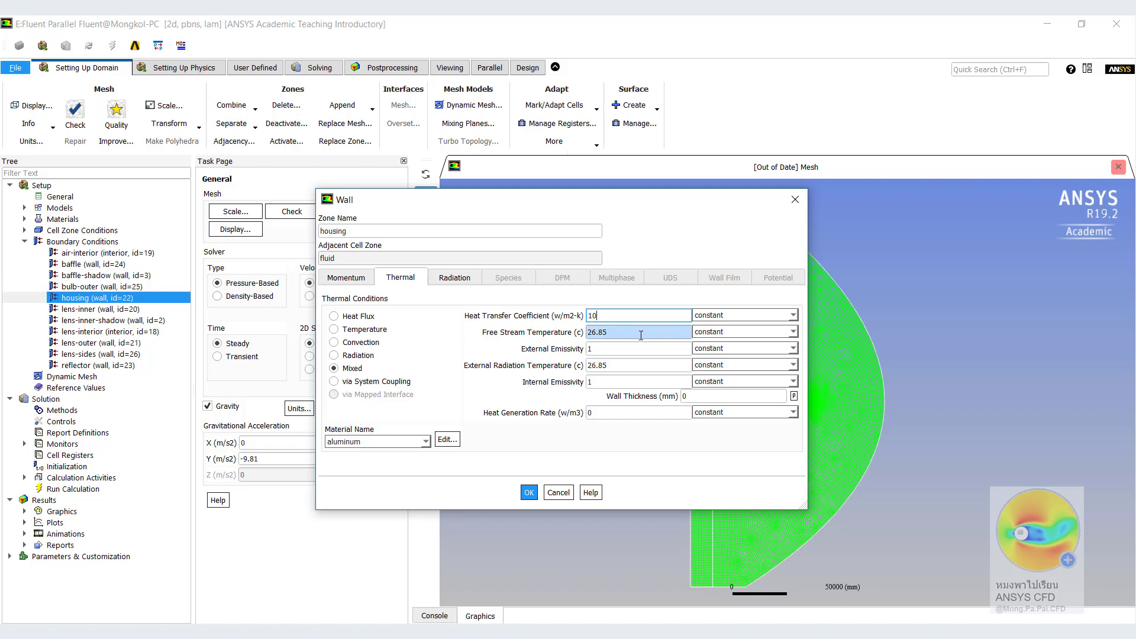
key(Tab)
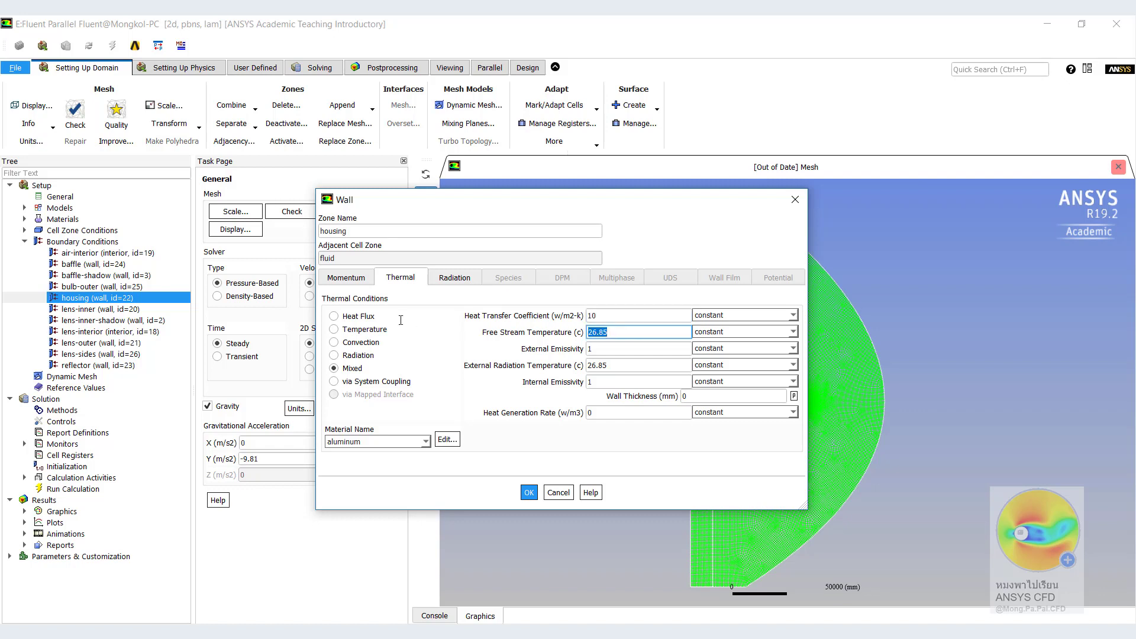
text(20)
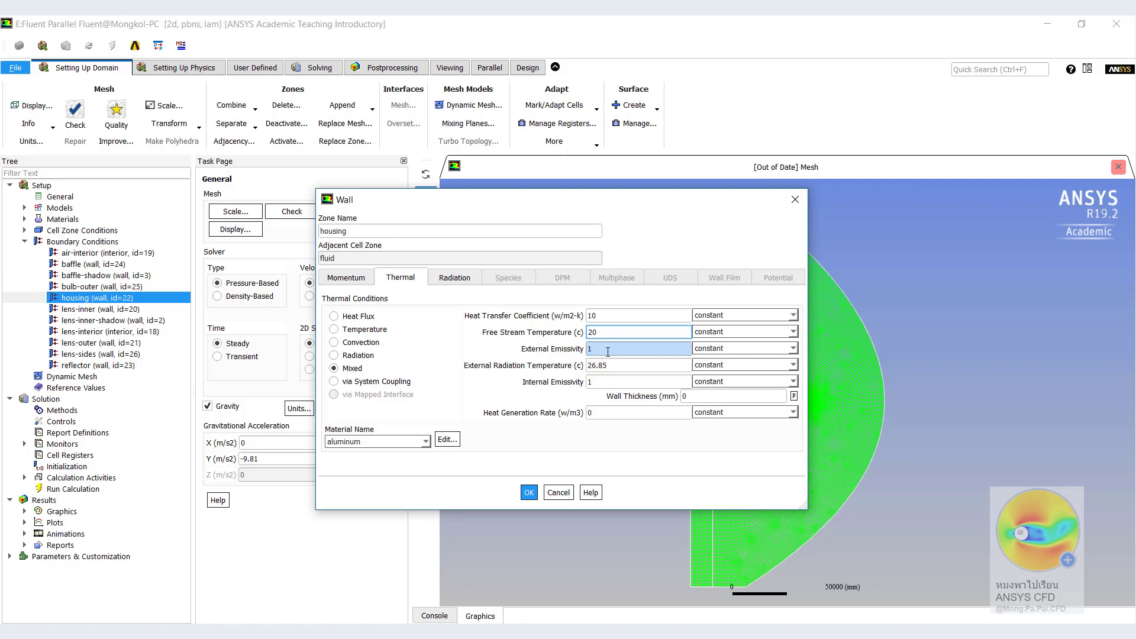
- Set the housing wall's external radiation temperature to 20 °C and internal emissivity to 0.5, and apply the conditions
double_click(634, 365)
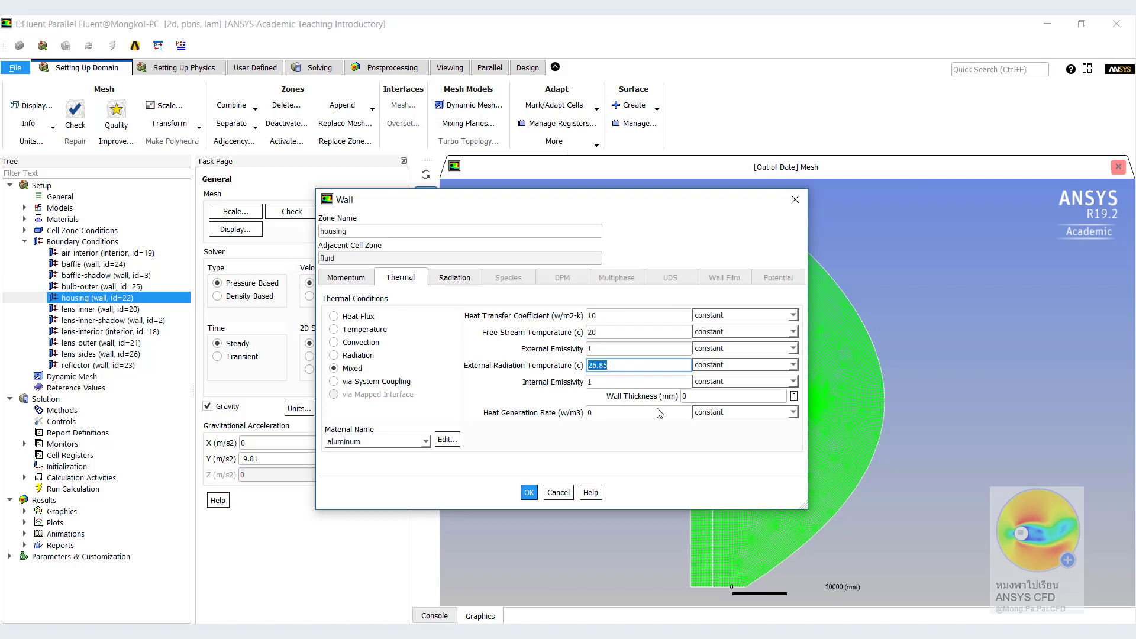
text(20)
double_click(597, 379)
text(0.)
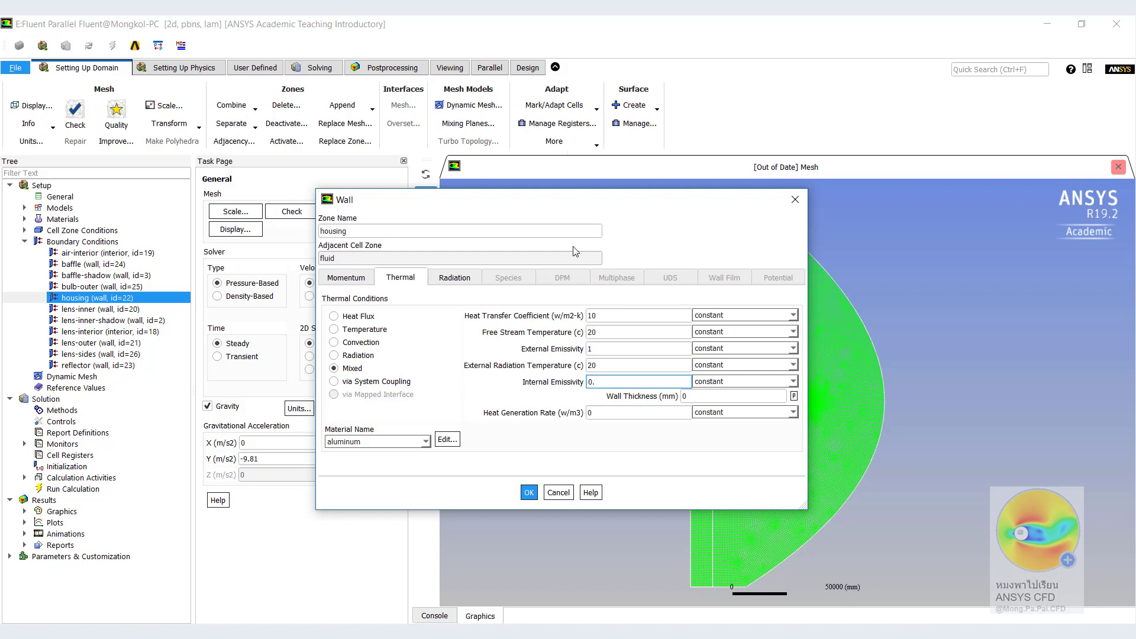
text(5)
click(529, 493)
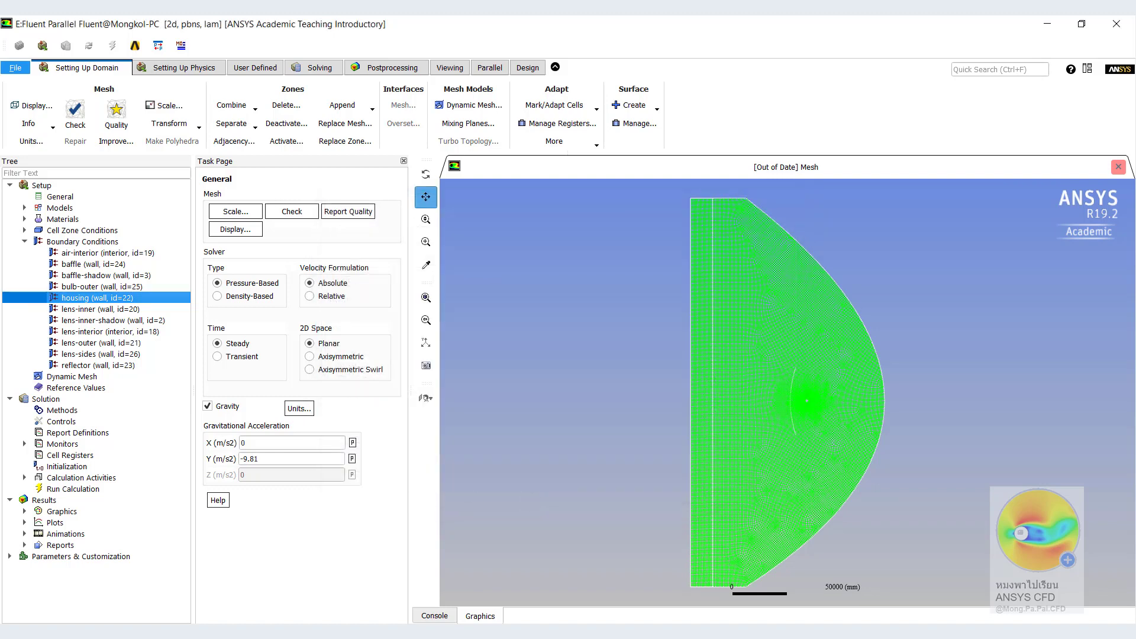
- Open the lens-inner wall's boundary conditions and set its radiation BC type to semi-transparent
click(98, 310)
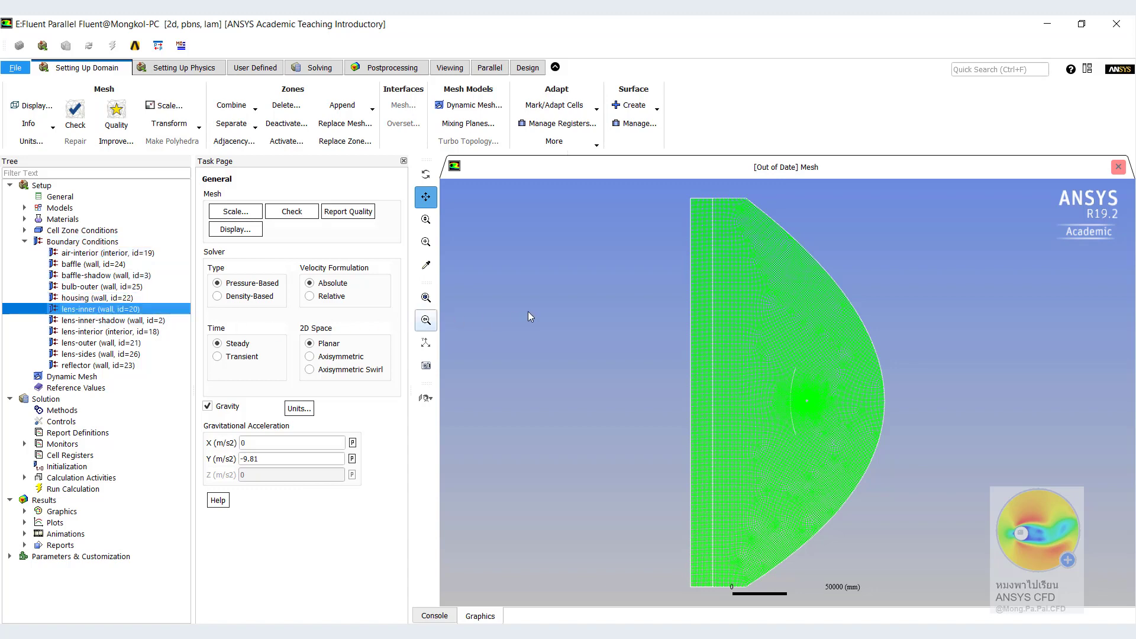
drag(643, 298, 588, 206)
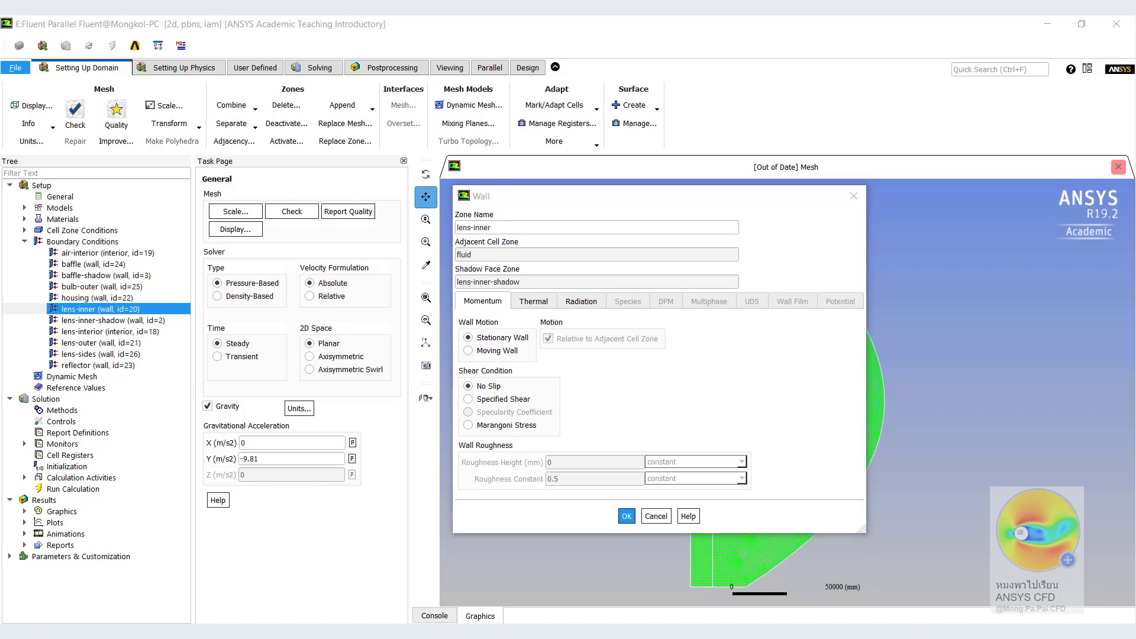
key(alt+Tab)
click(546, 307)
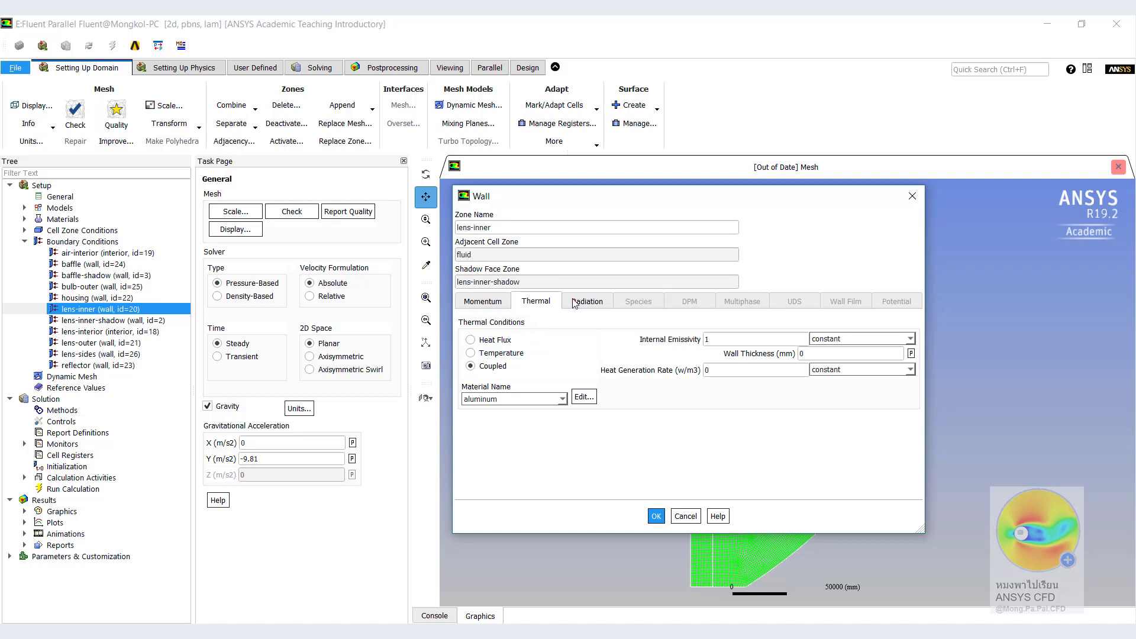
click(595, 303)
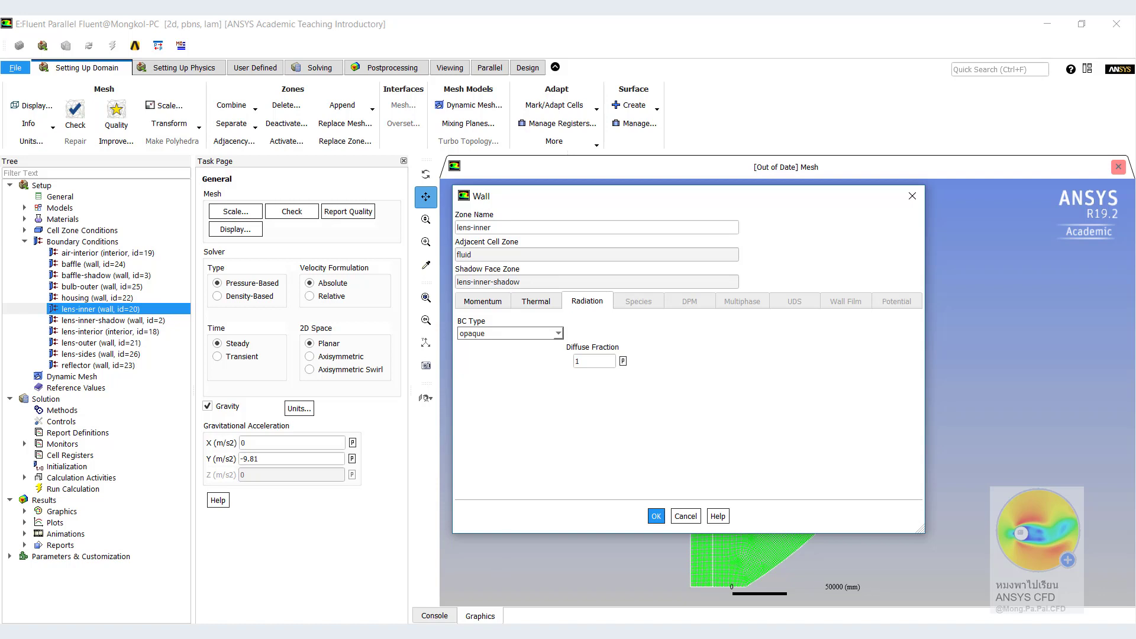
click(562, 335)
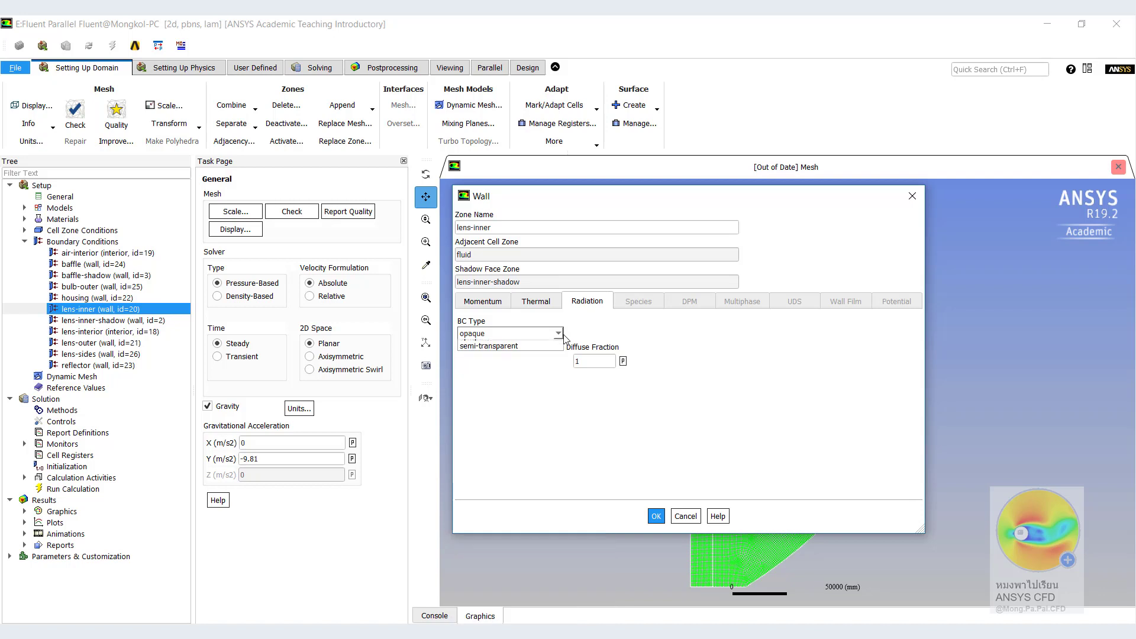
click(520, 347)
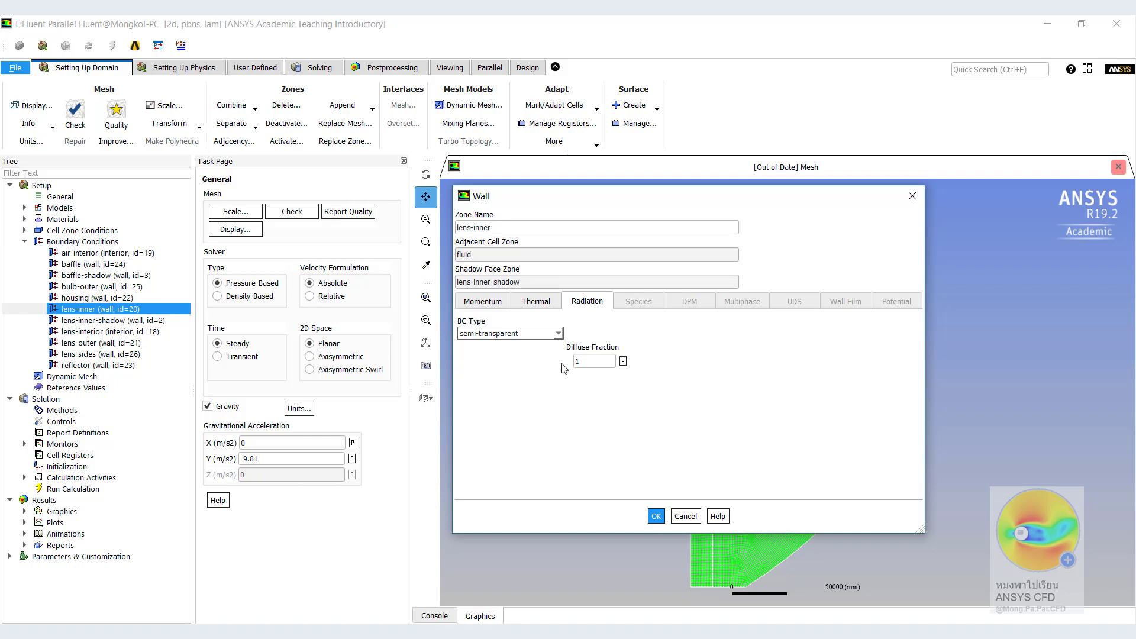
- Set the lens-inner wall's diffuse fraction to 0 and apply the radiation condition
double_click(593, 362)
text(0)
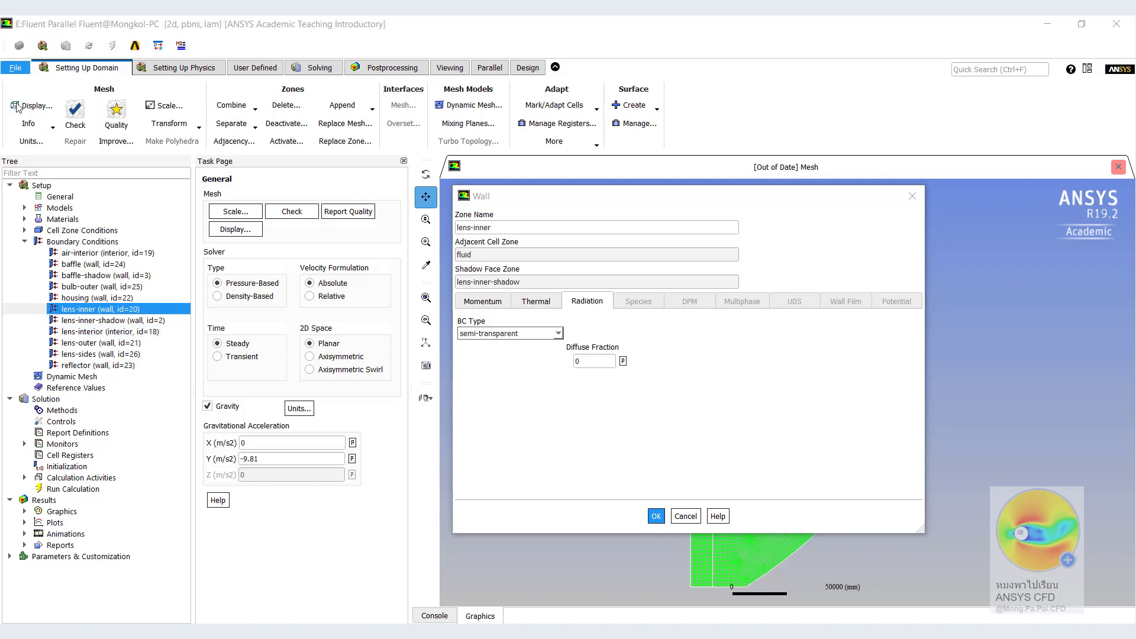
click(591, 361)
double_click(591, 361)
key(alt+Tab)
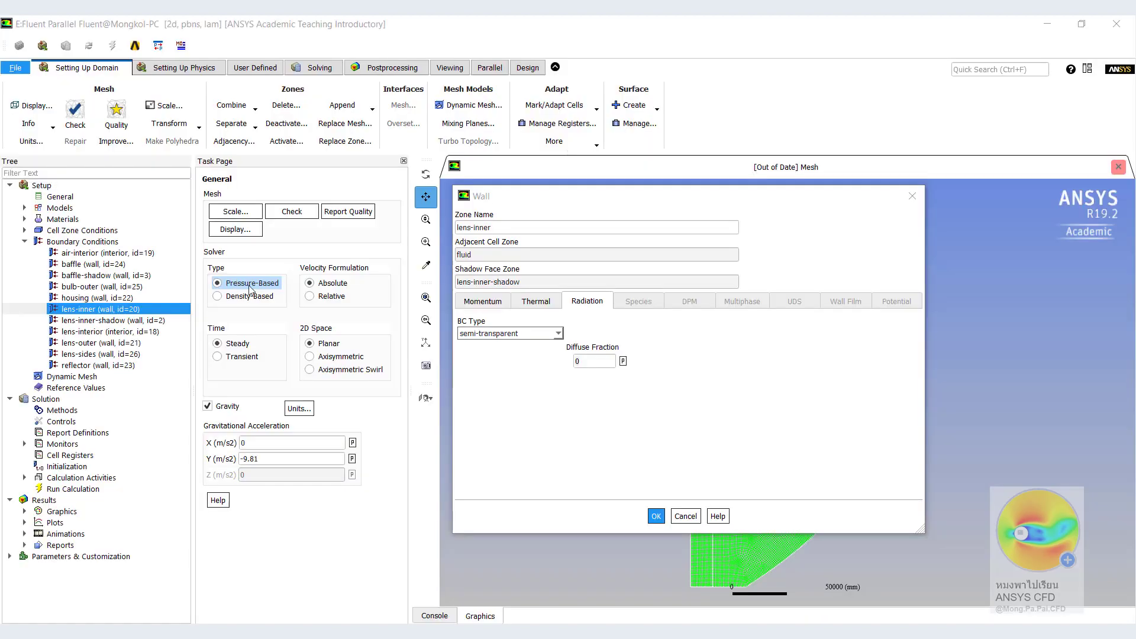
click(583, 359)
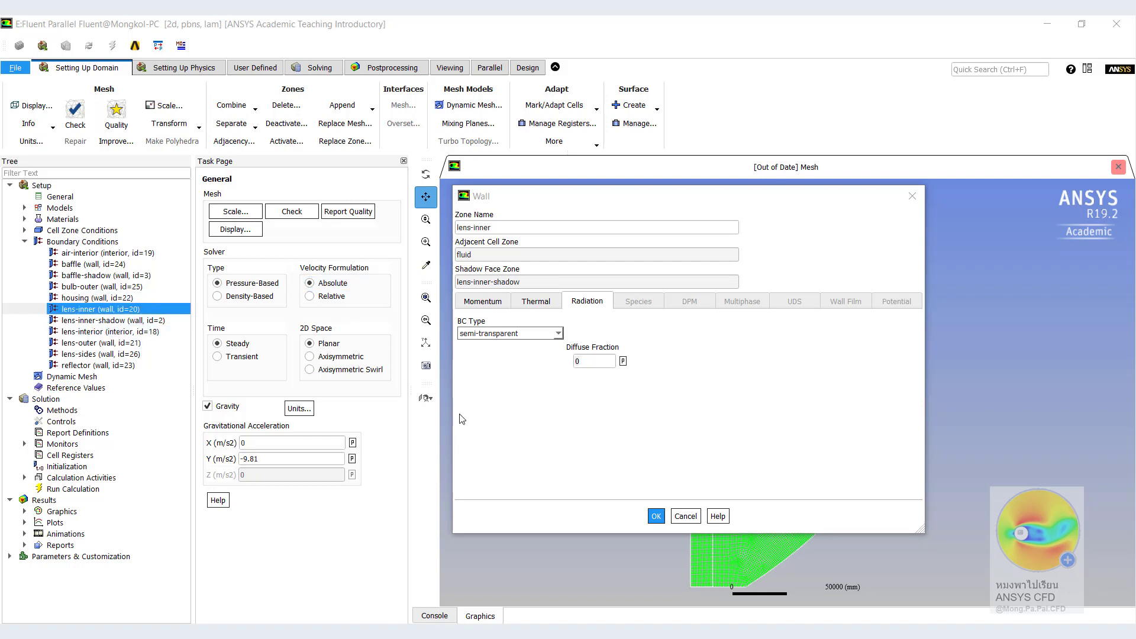
click(658, 517)
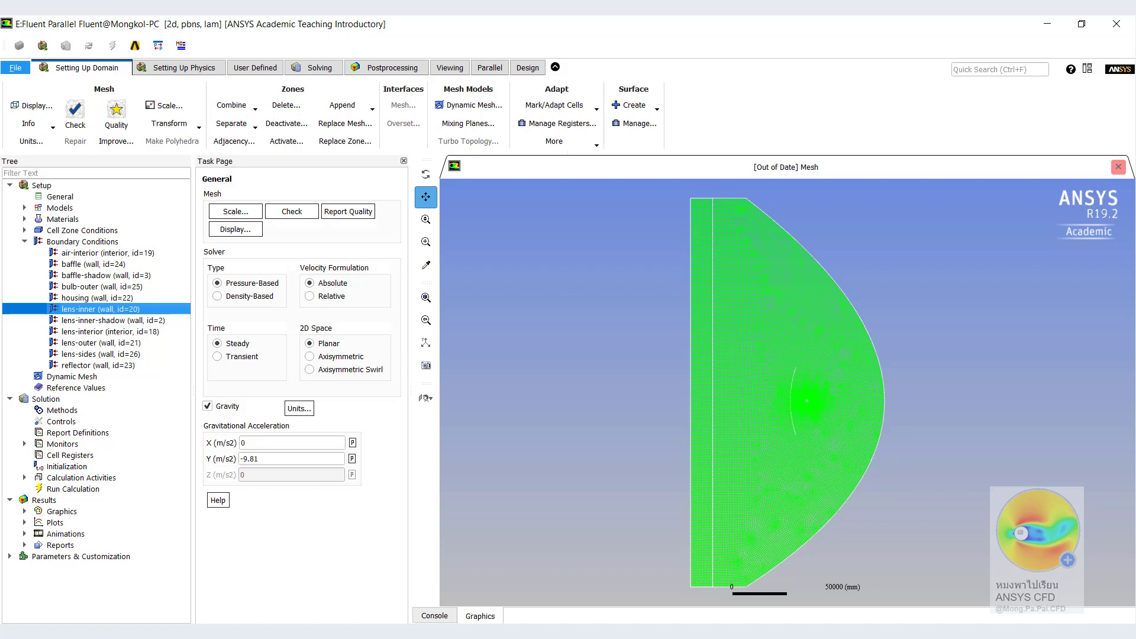
- Set the diffuse fraction of the lens-inner-shadow wall to 0 in its radiation conditions and apply it
click(116, 320)
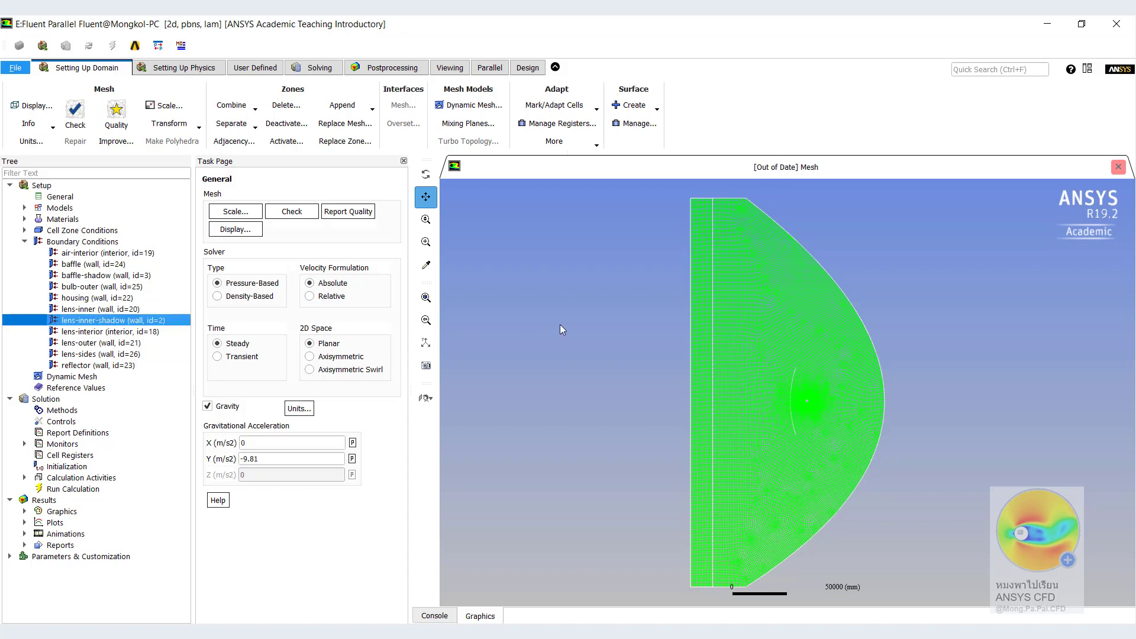
double_click(160, 321)
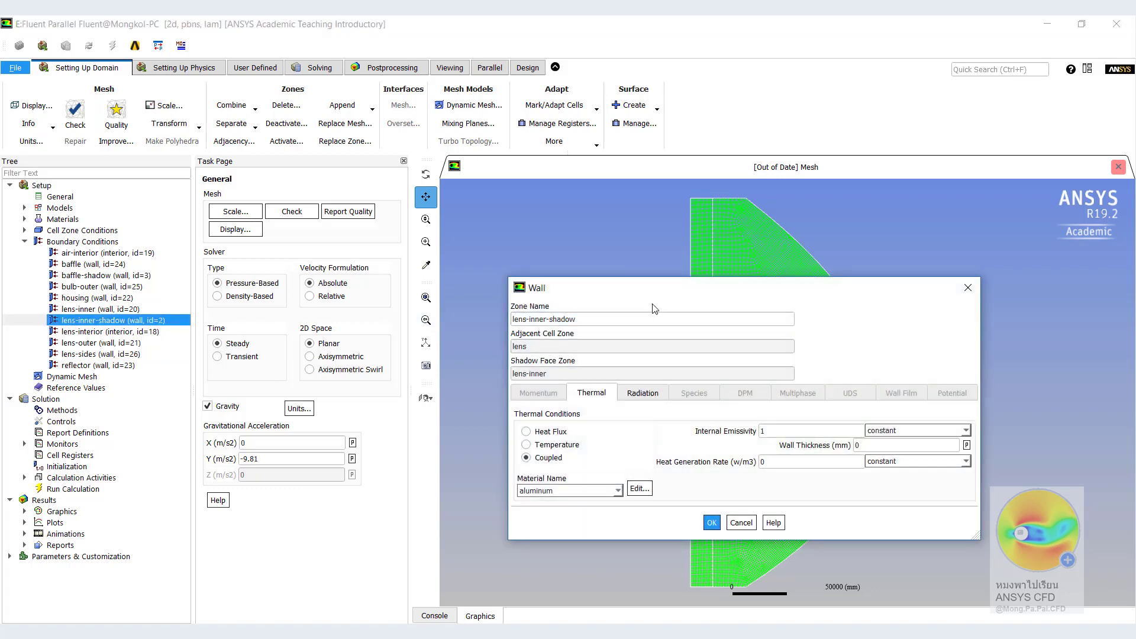
drag(673, 291, 520, 195)
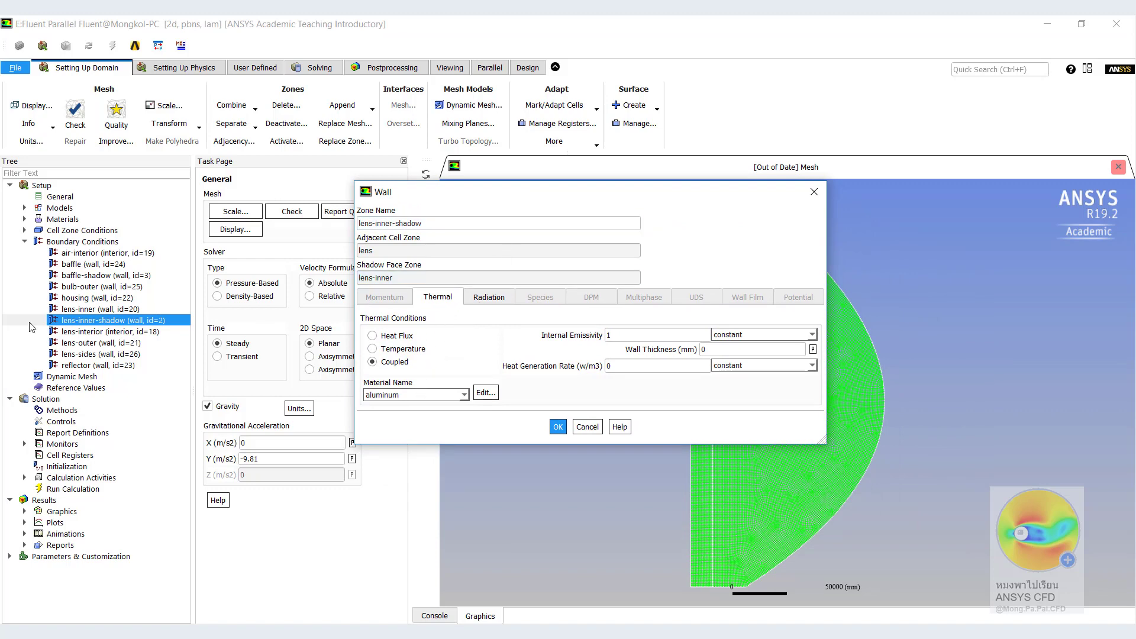
click(502, 301)
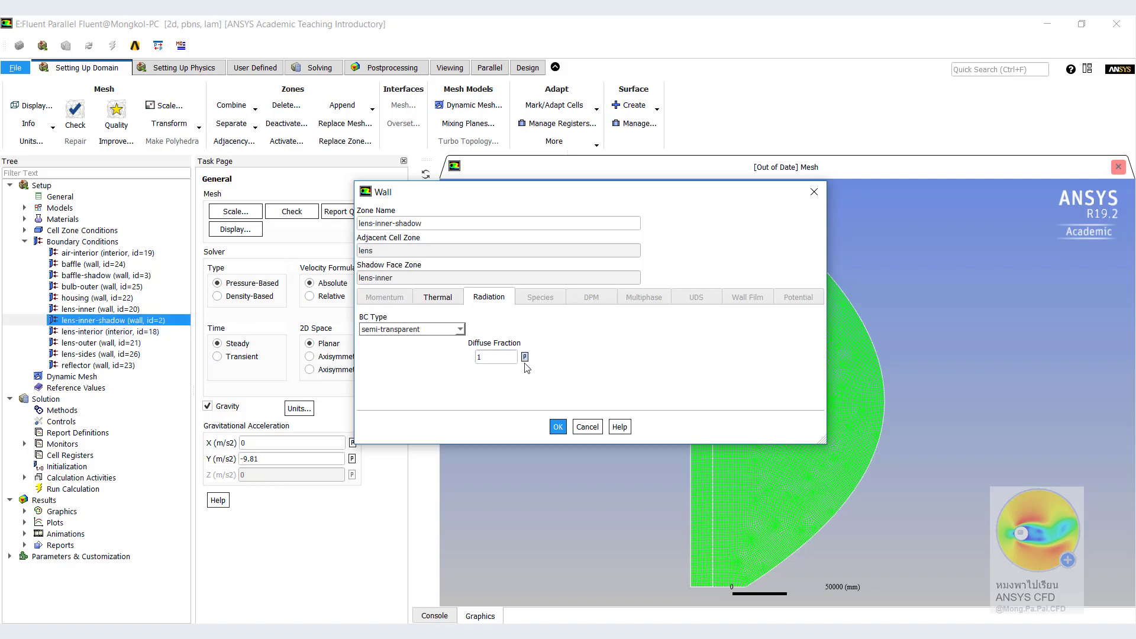
double_click(492, 356)
text(0)
click(558, 427)
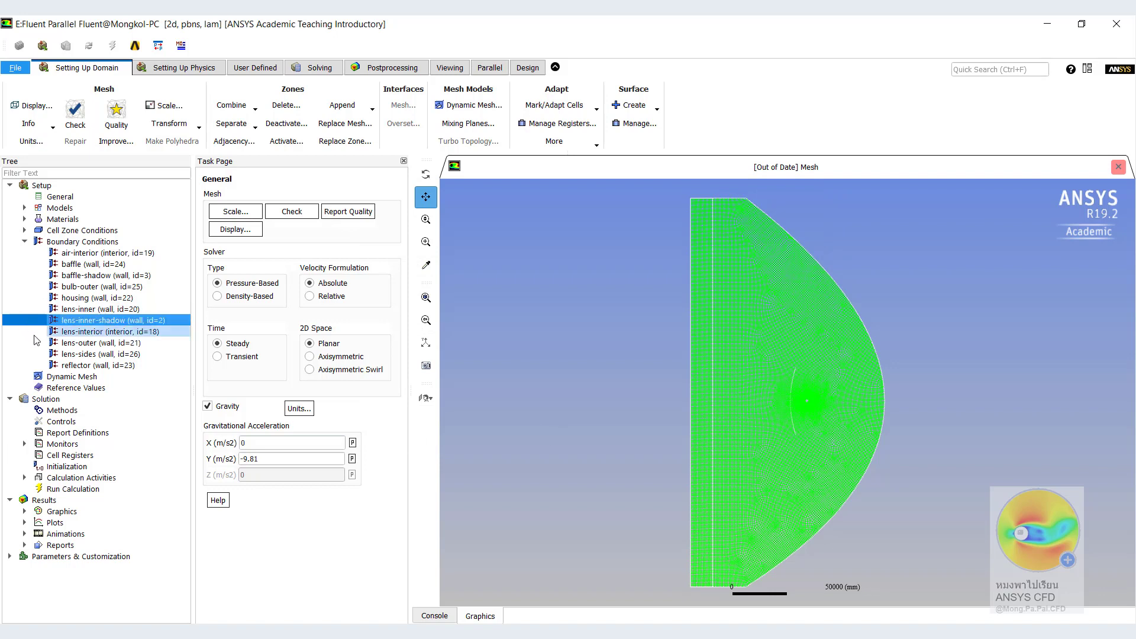
- Open the lens-outer wall's boundary conditions and choose the Mixed thermal condition
click(97, 345)
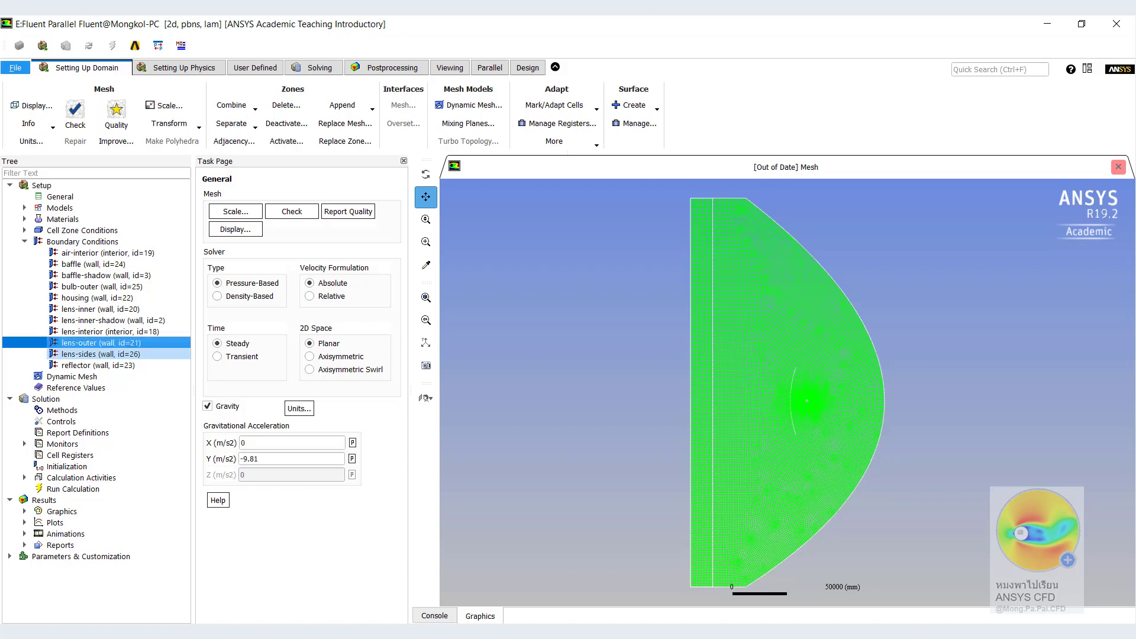
double_click(98, 343)
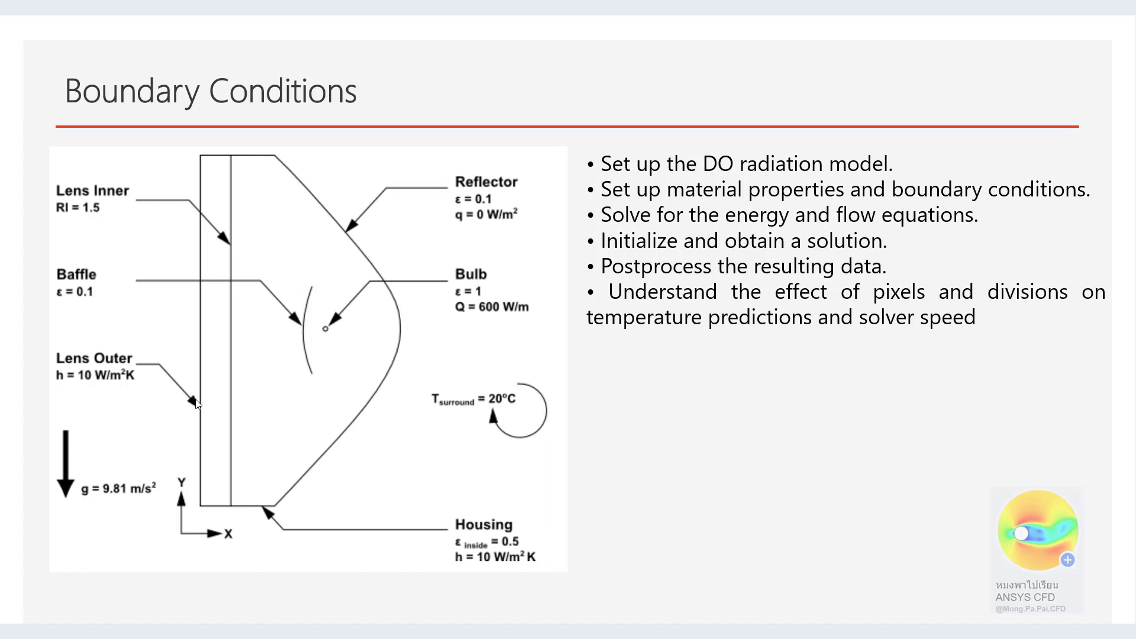
key(alt+Tab)
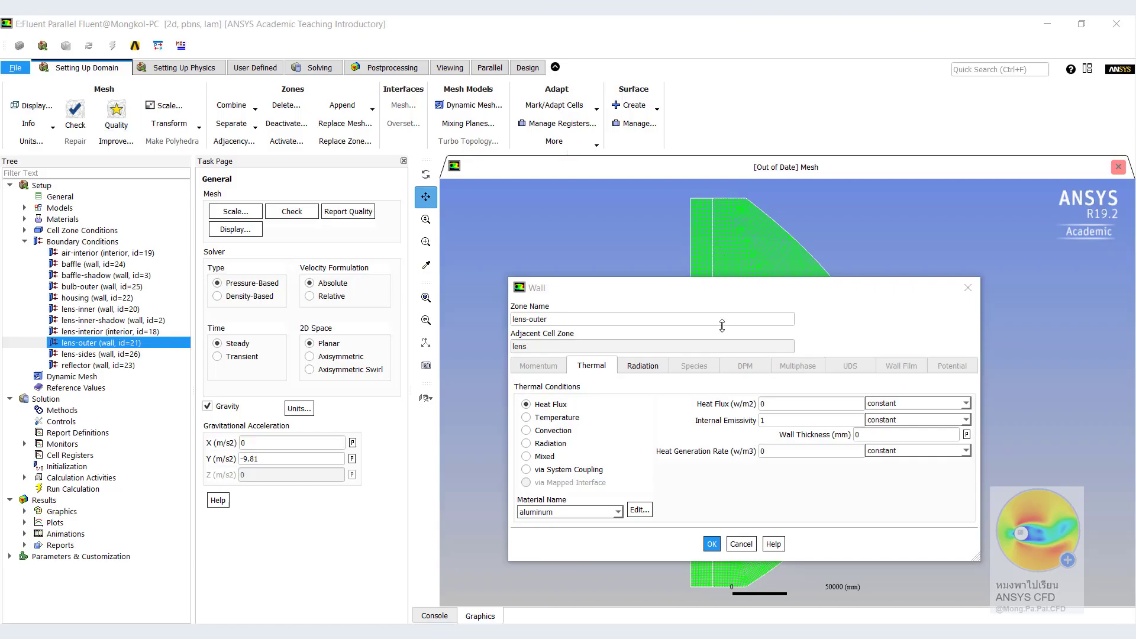
drag(664, 294, 516, 219)
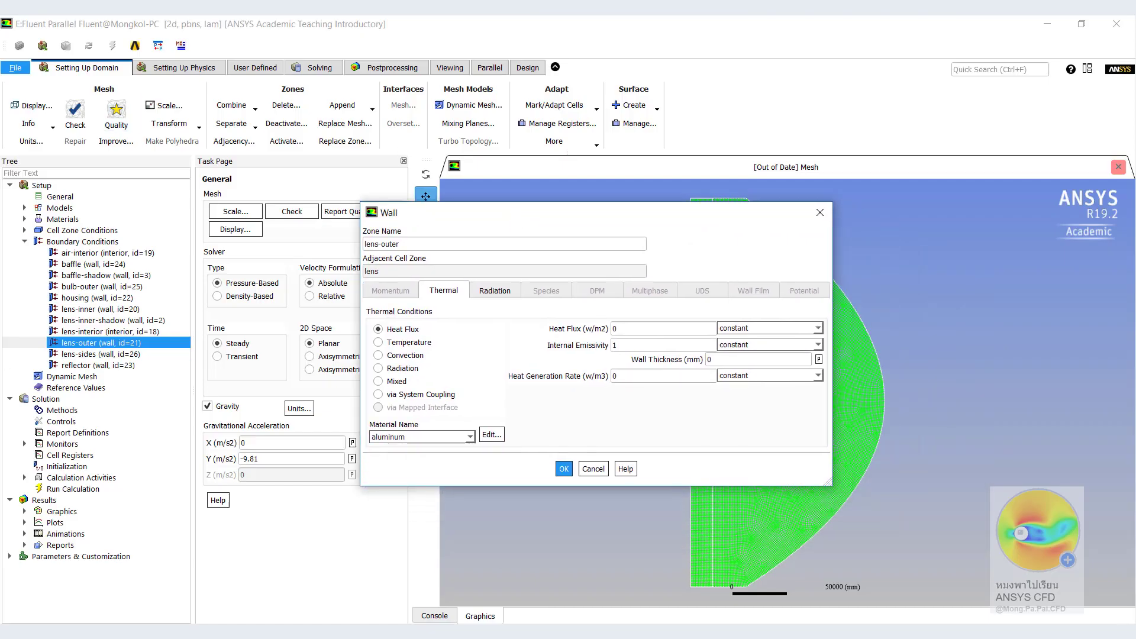
key(alt+Tab)
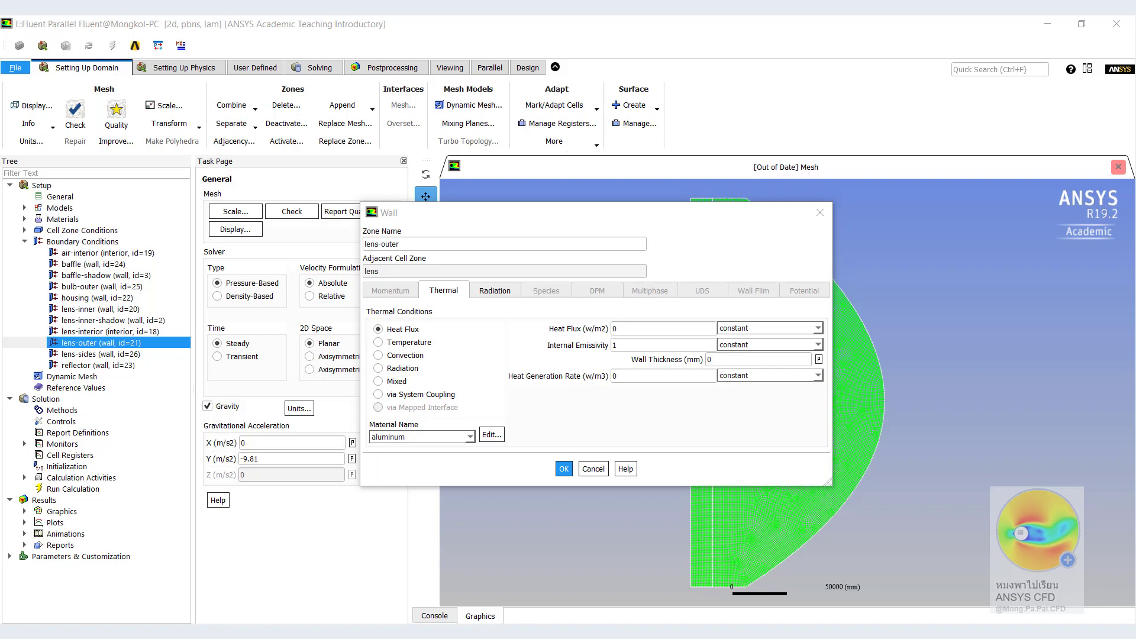
click(499, 298)
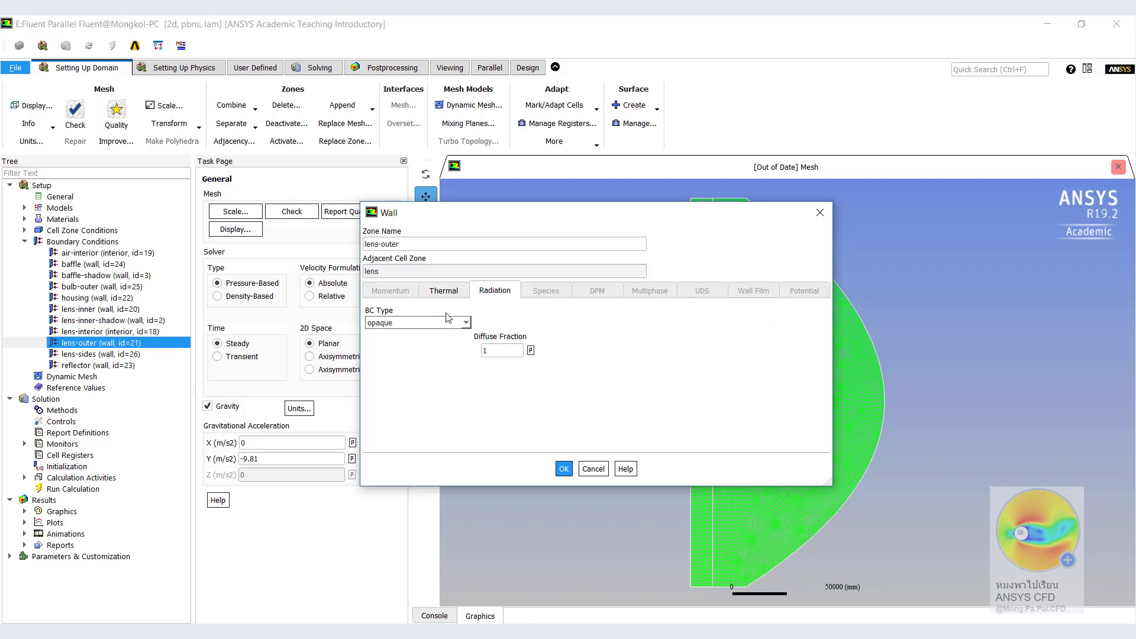
click(463, 299)
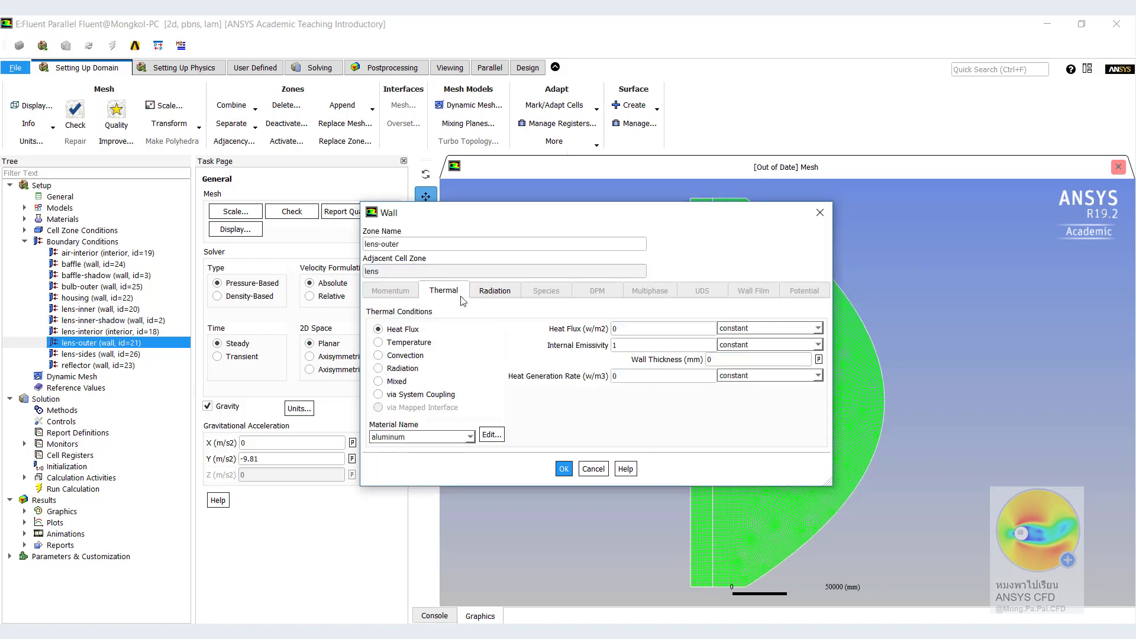
click(400, 382)
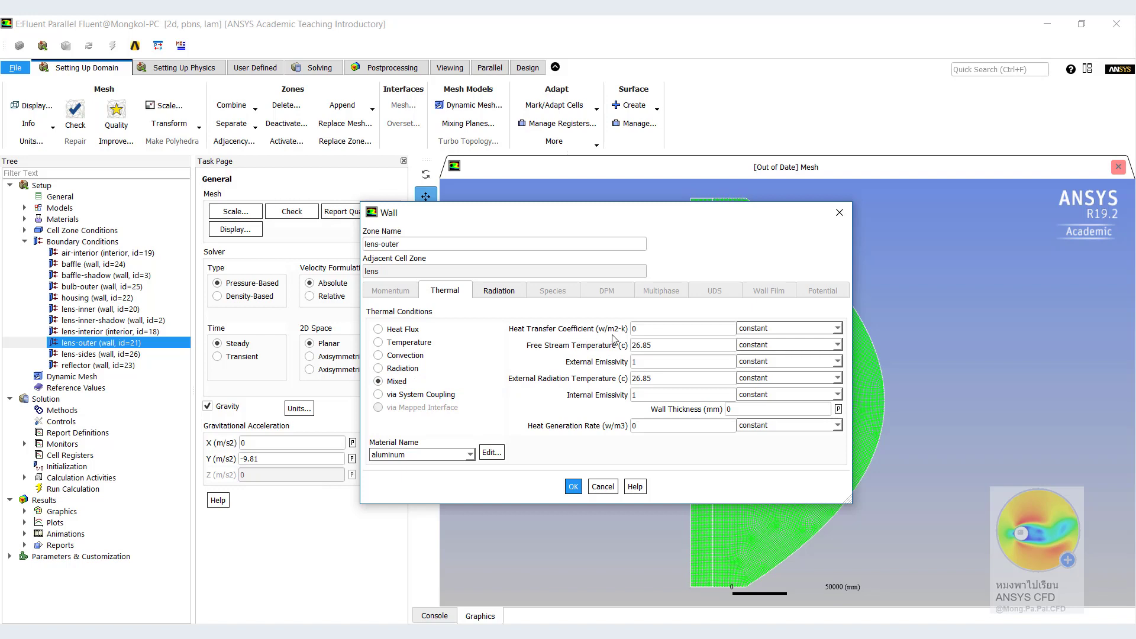
- Set the lens-outer wall's heat transfer coefficient to 10 W/m2-K and both its free stream and external radiation temperatures to 20 °C
key(Tab)
text(10)
key(Tab)
text(20)
drag(658, 378, 519, 369)
text(20)
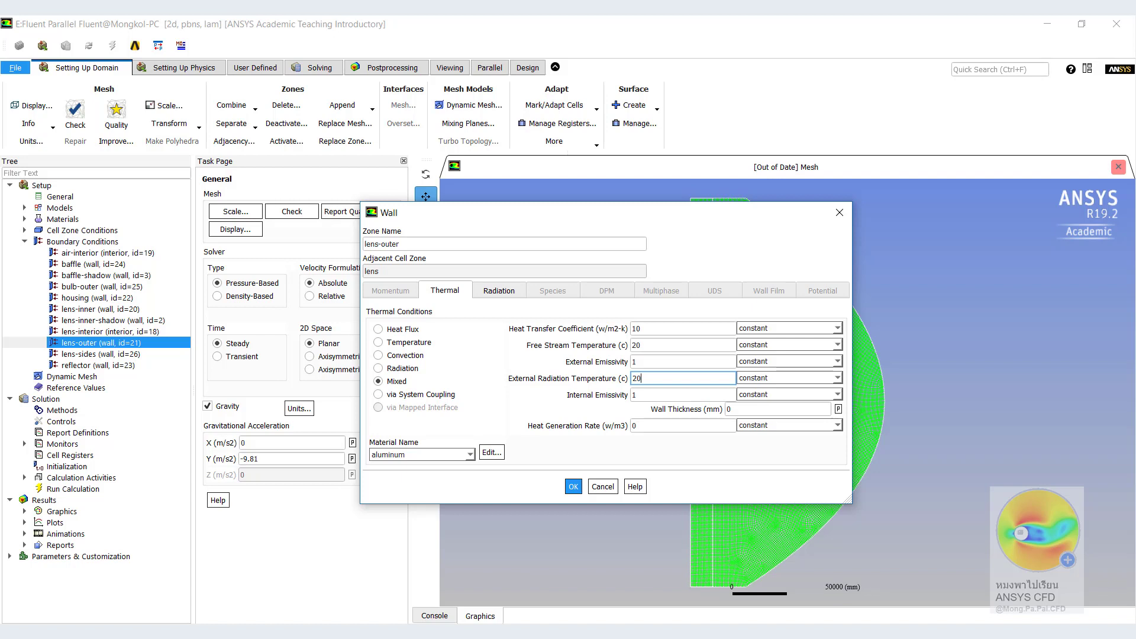
- Make the lens-outer wall semi-transparent for radiation with a diffuse fraction of 0, and apply the conditions
click(500, 291)
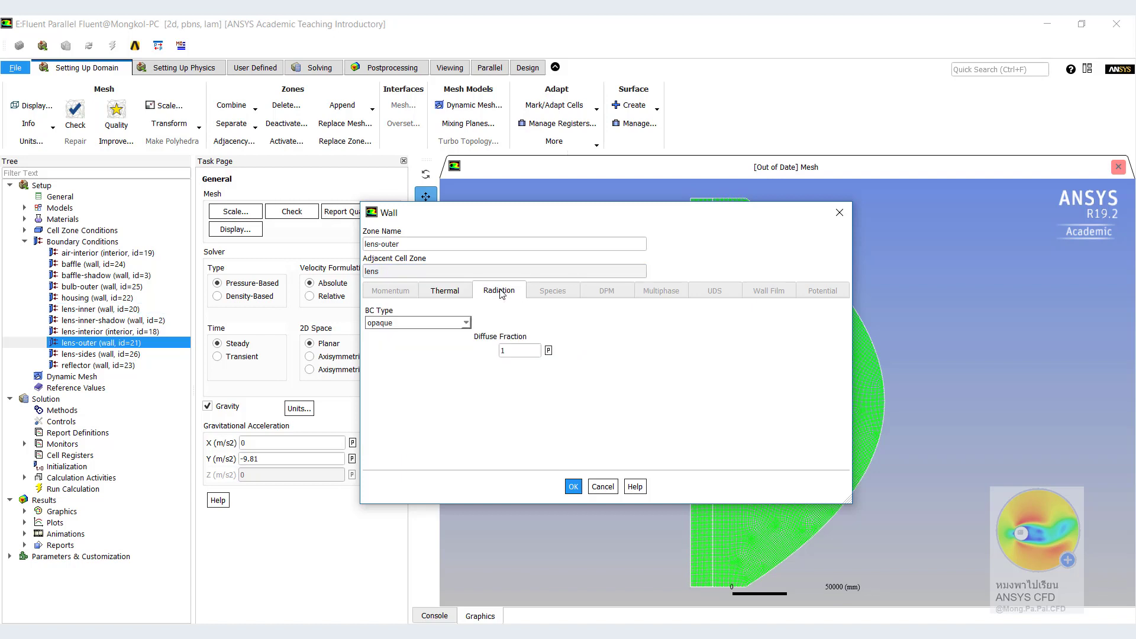
click(467, 323)
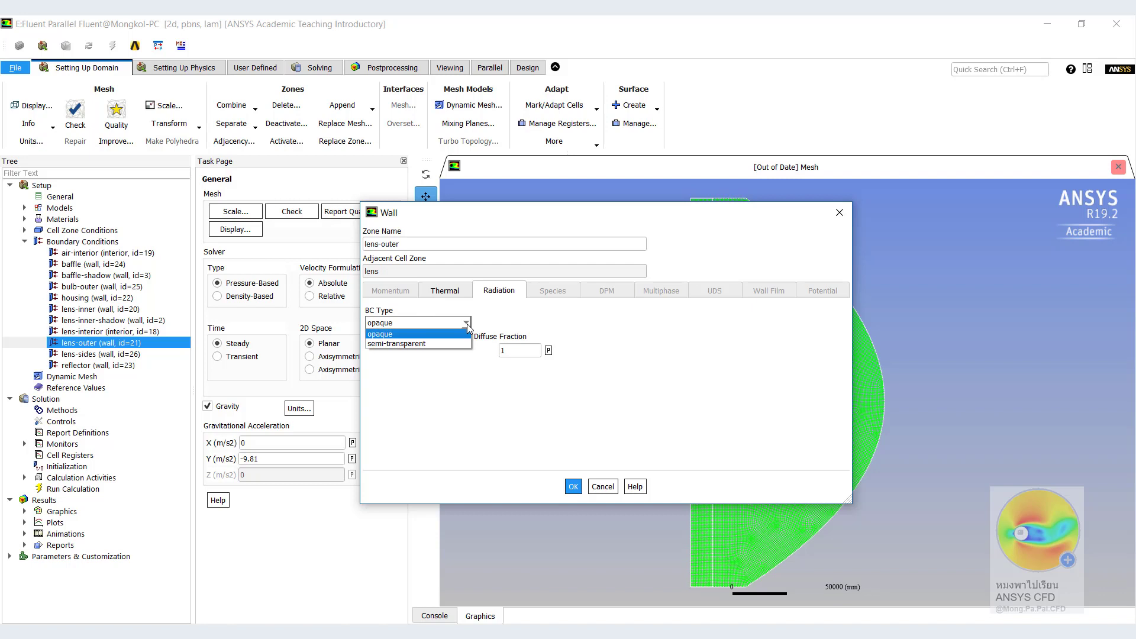
click(446, 350)
drag(560, 222, 483, 166)
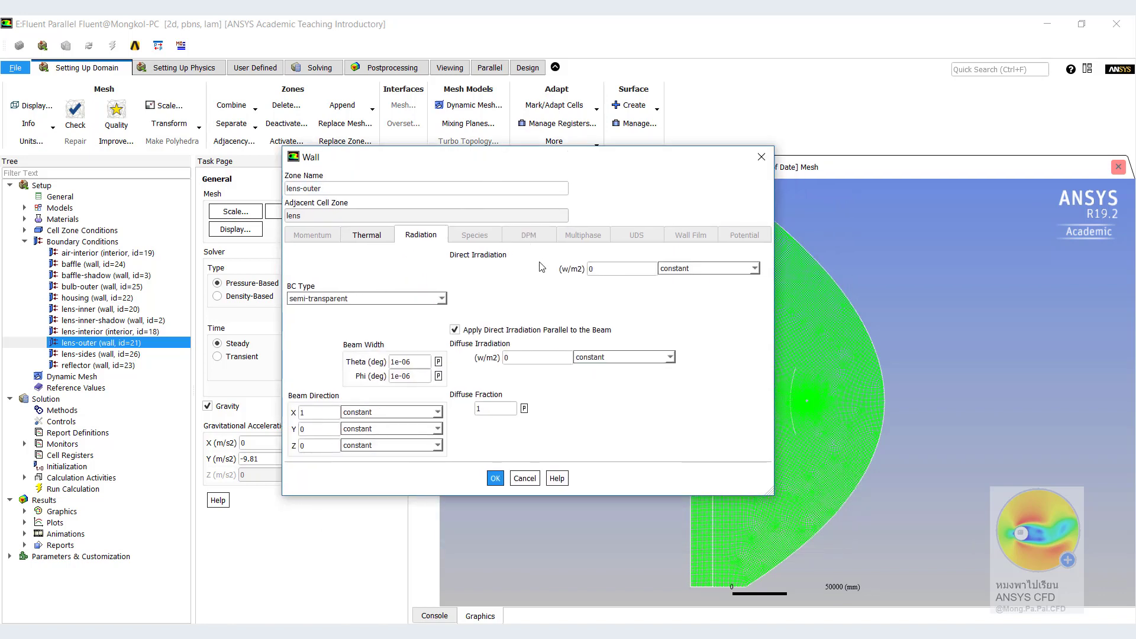
click(531, 356)
drag(490, 409, 462, 407)
text(0)
click(496, 478)
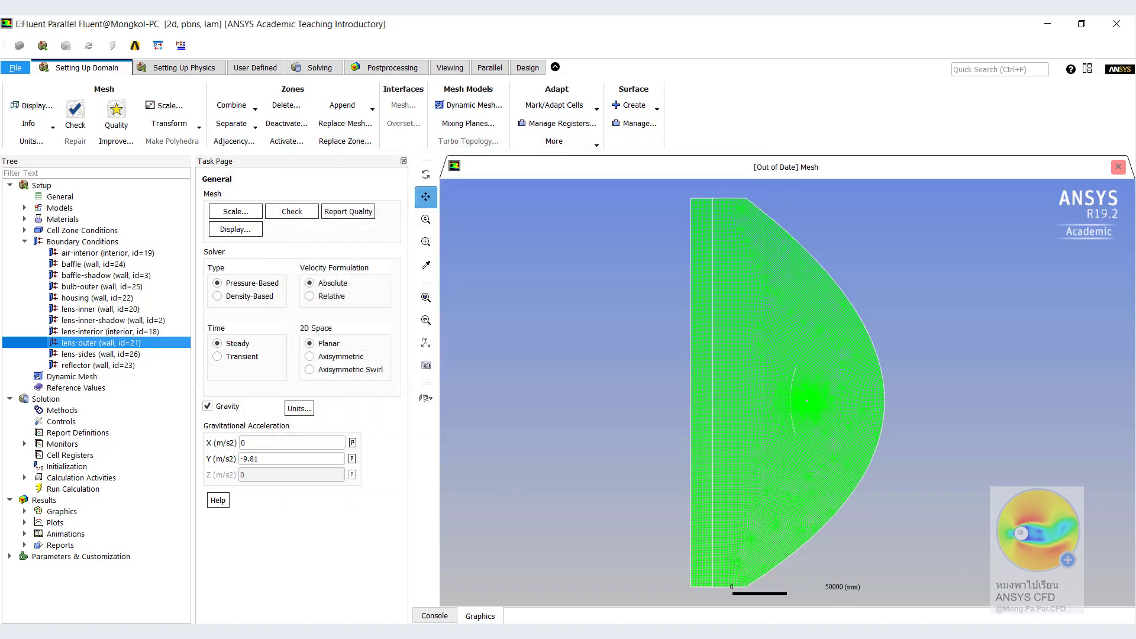
- Open the reflector wall's boundary conditions and set its internal emissivity to 0.1 in the thermal conditions
click(66, 367)
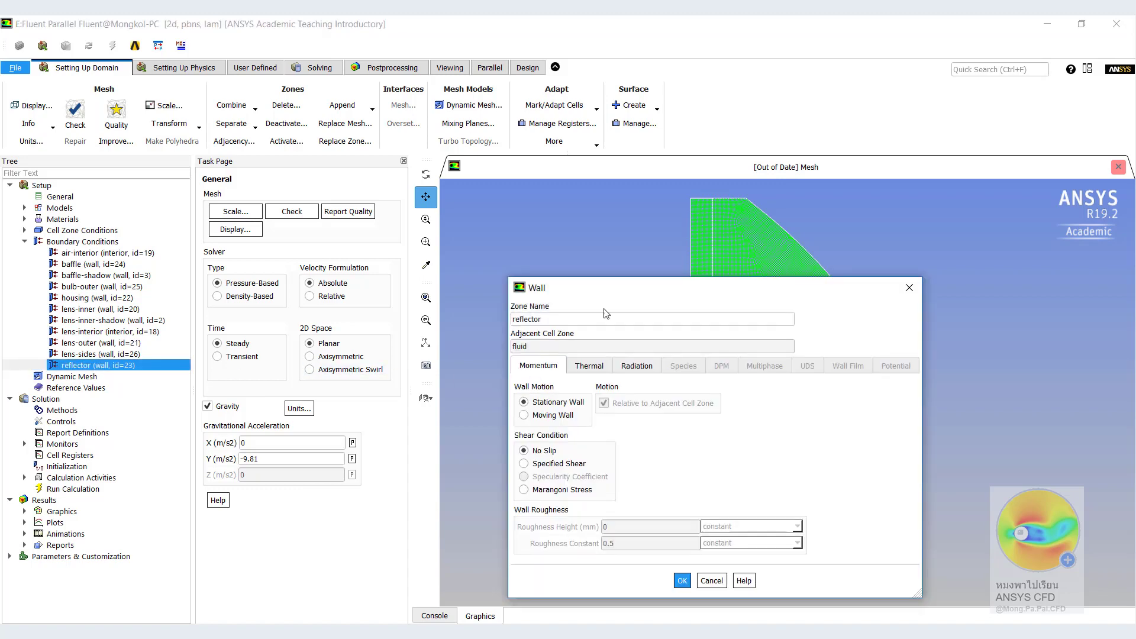
drag(640, 283, 612, 231)
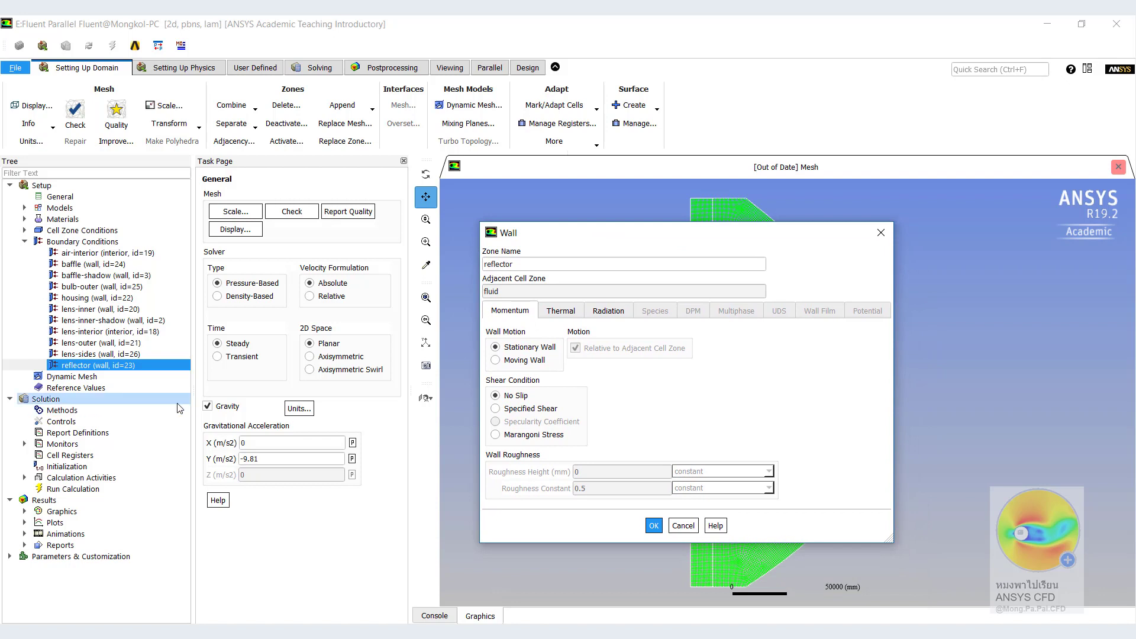
click(574, 310)
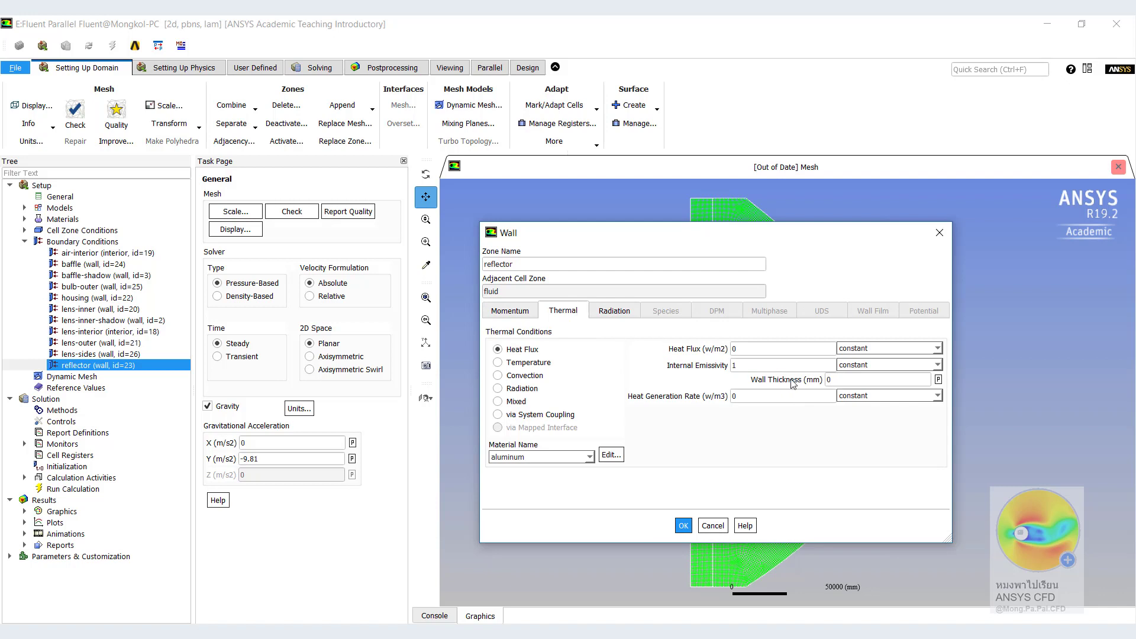
double_click(767, 349)
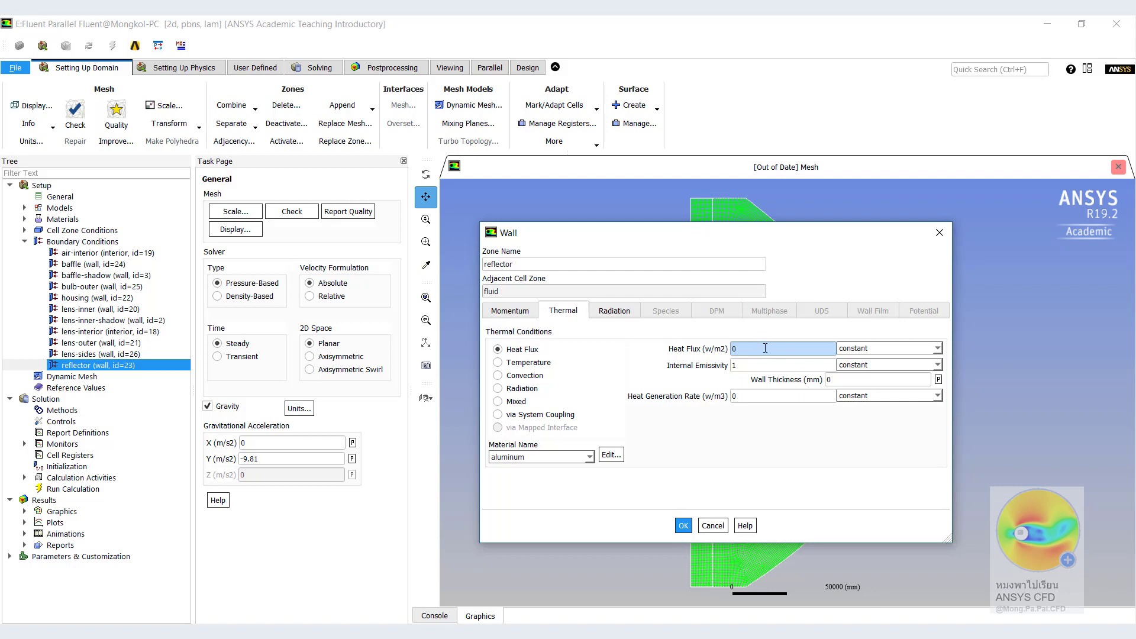
key(Tab)
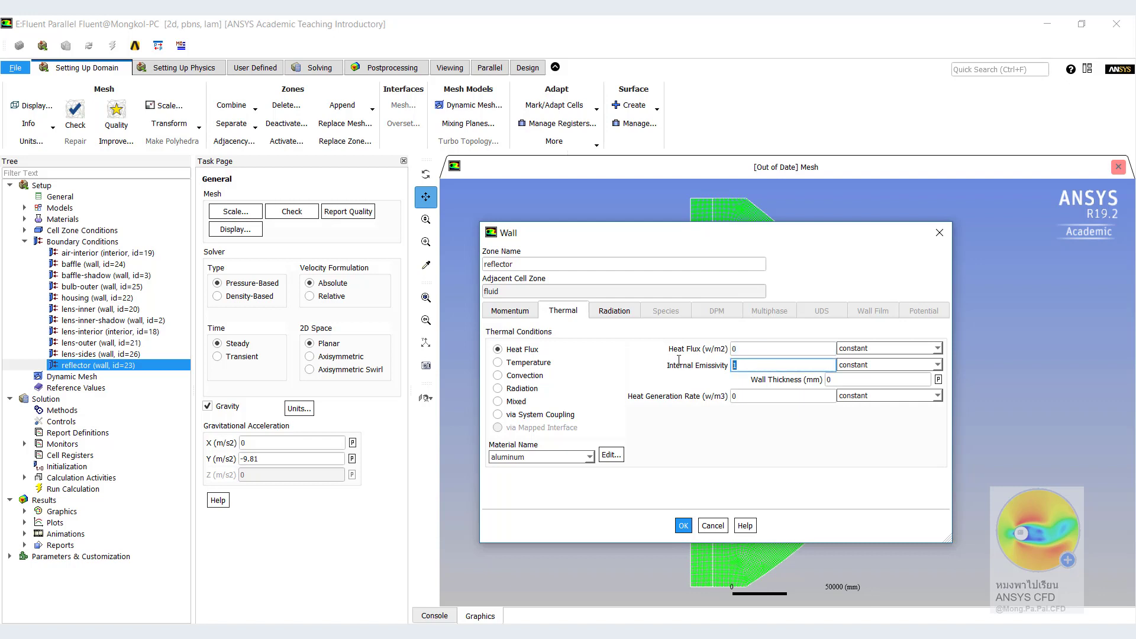
text(0.)
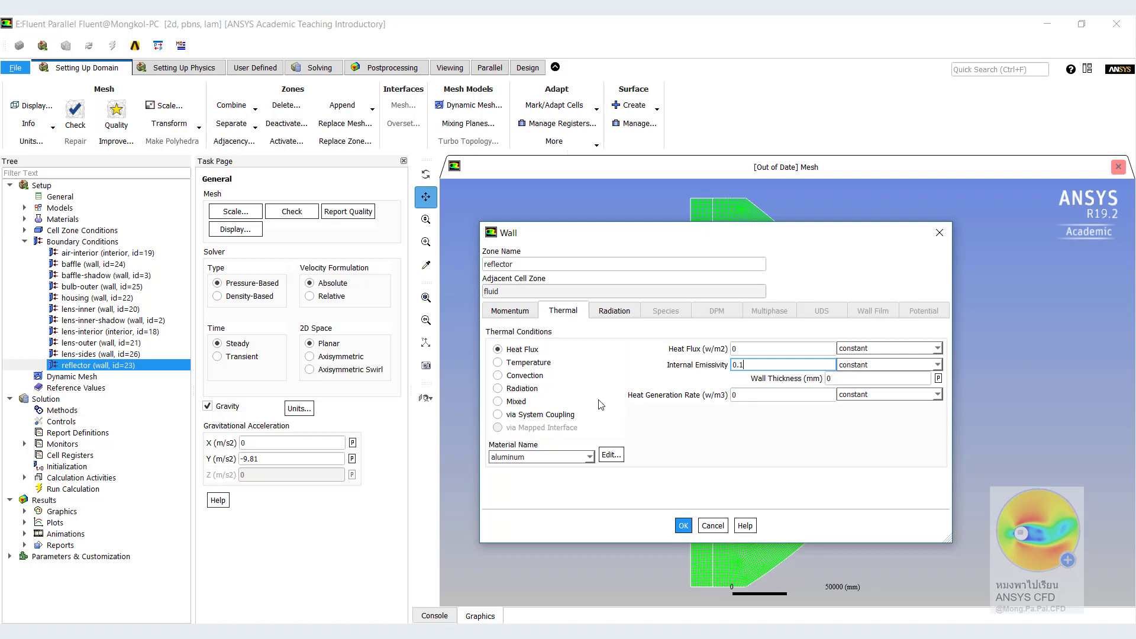
- Set the reflector wall's diffuse fraction to 0 in its radiation conditions, apply it, and recheck the applied setting
click(614, 311)
double_click(621, 370)
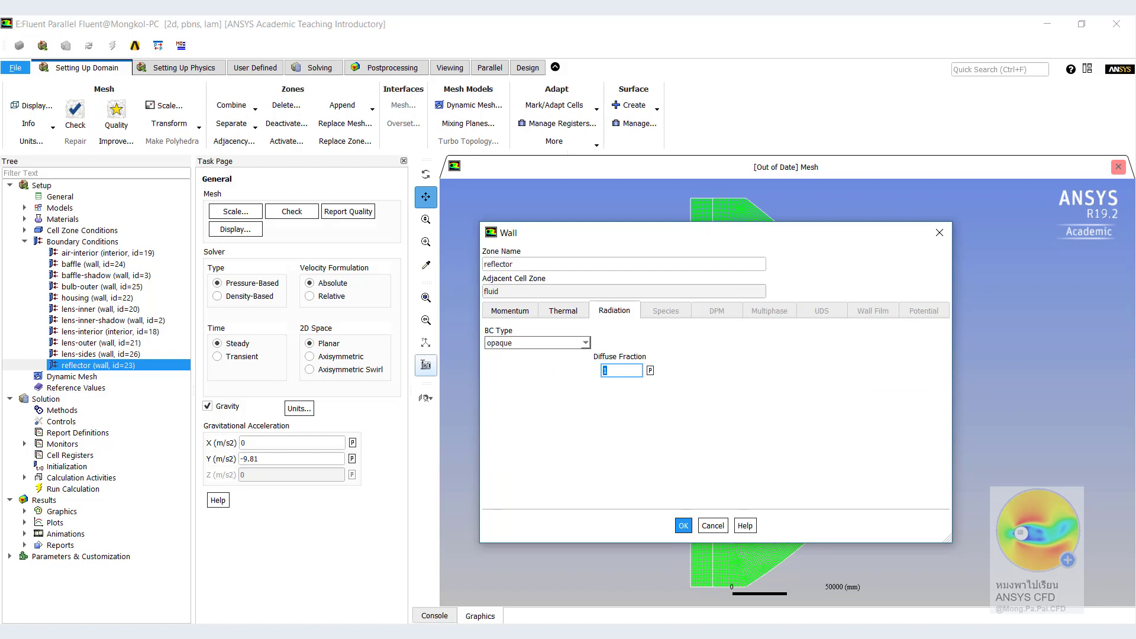
text(0)
click(685, 527)
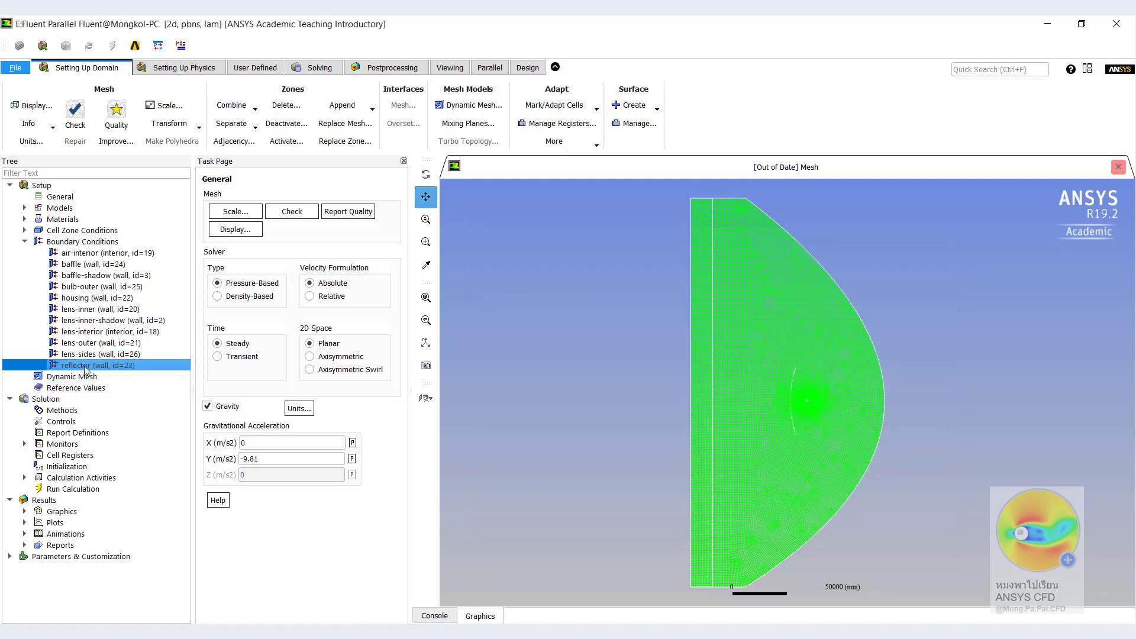
double_click(85, 367)
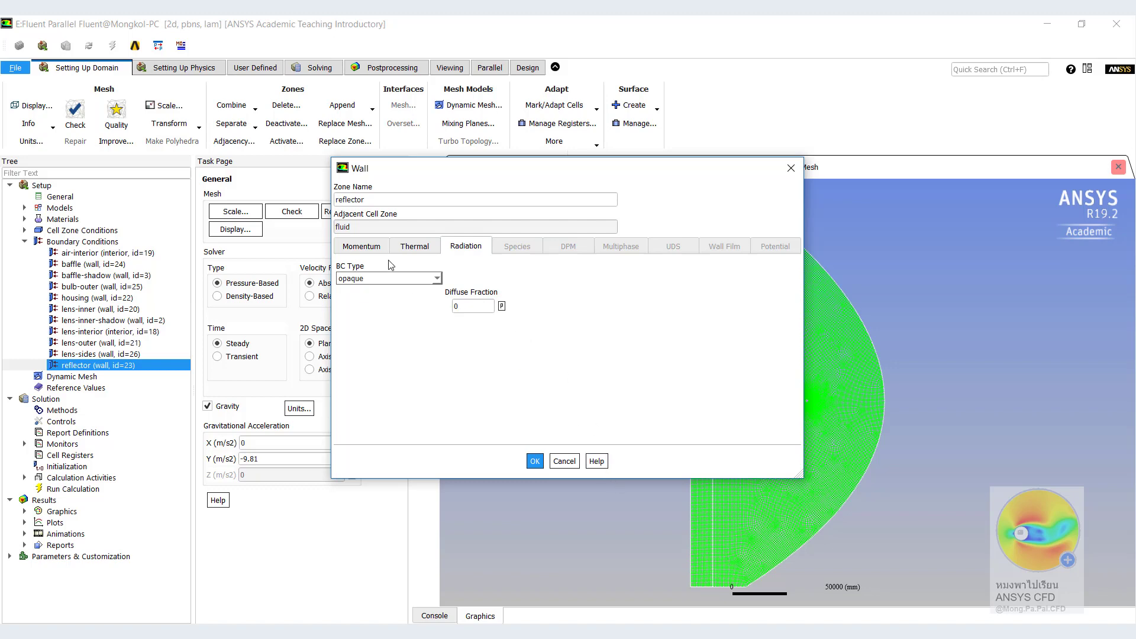
click(535, 461)
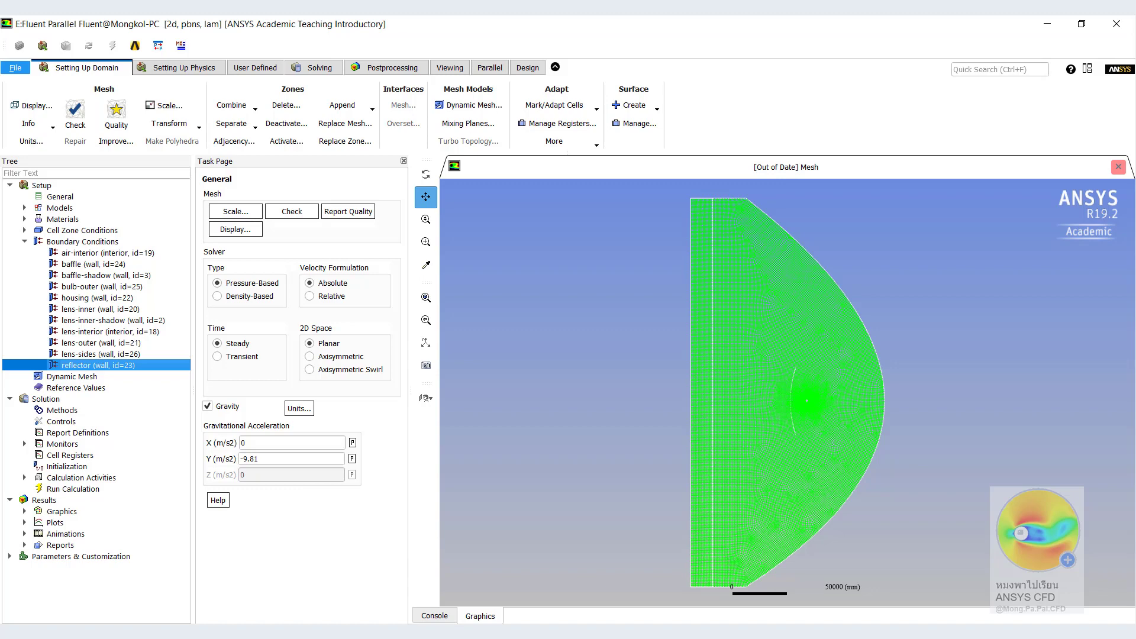
- Set the solution method's pressure discretization to Body Force Weighted
click(95, 413)
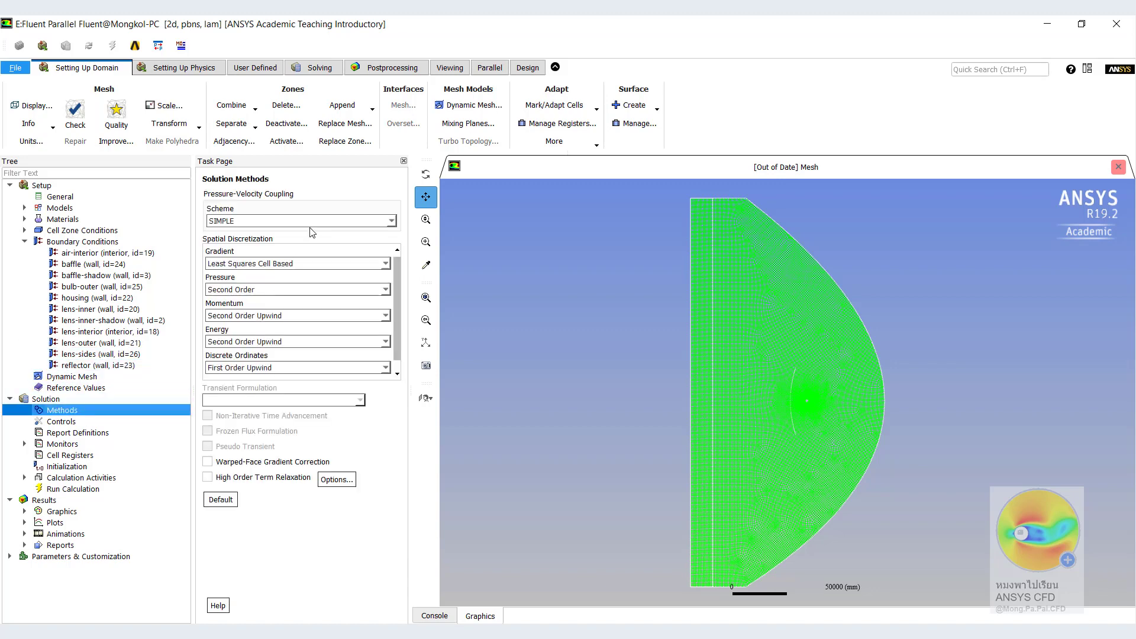
click(386, 291)
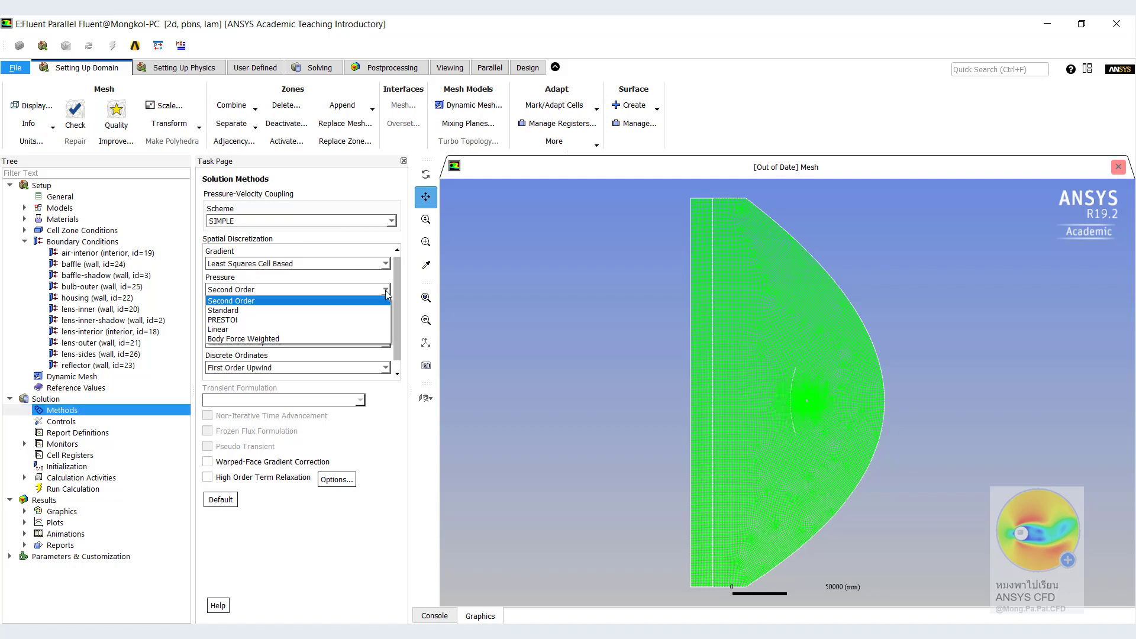
click(335, 339)
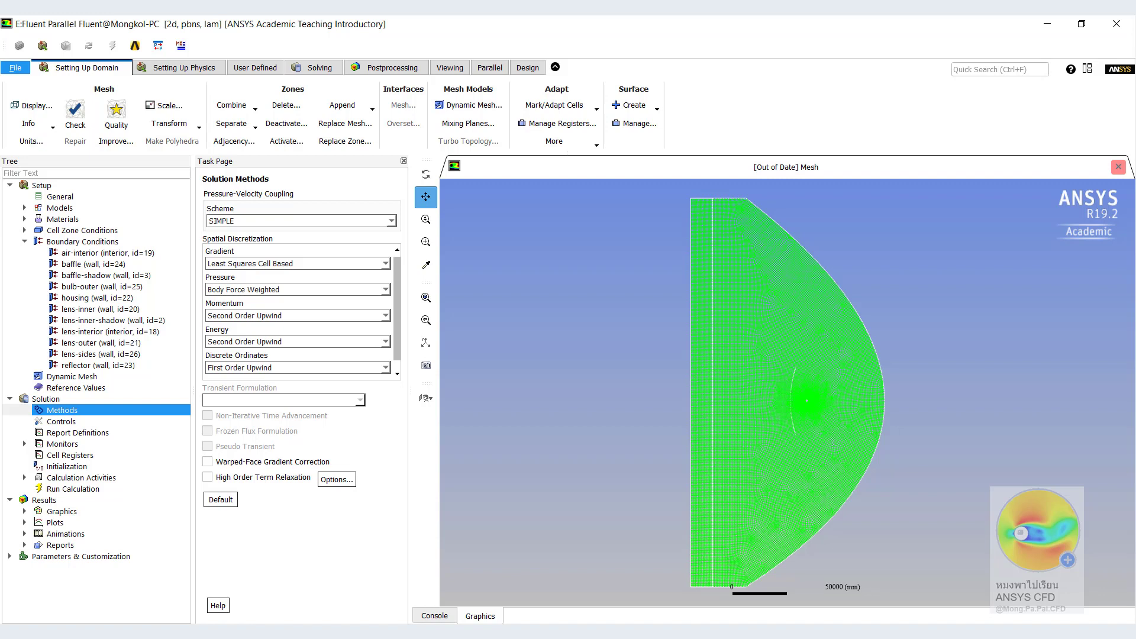
- Set the under-relaxation factors to 0.7 for pressure and 0.6 for momentum
click(95, 424)
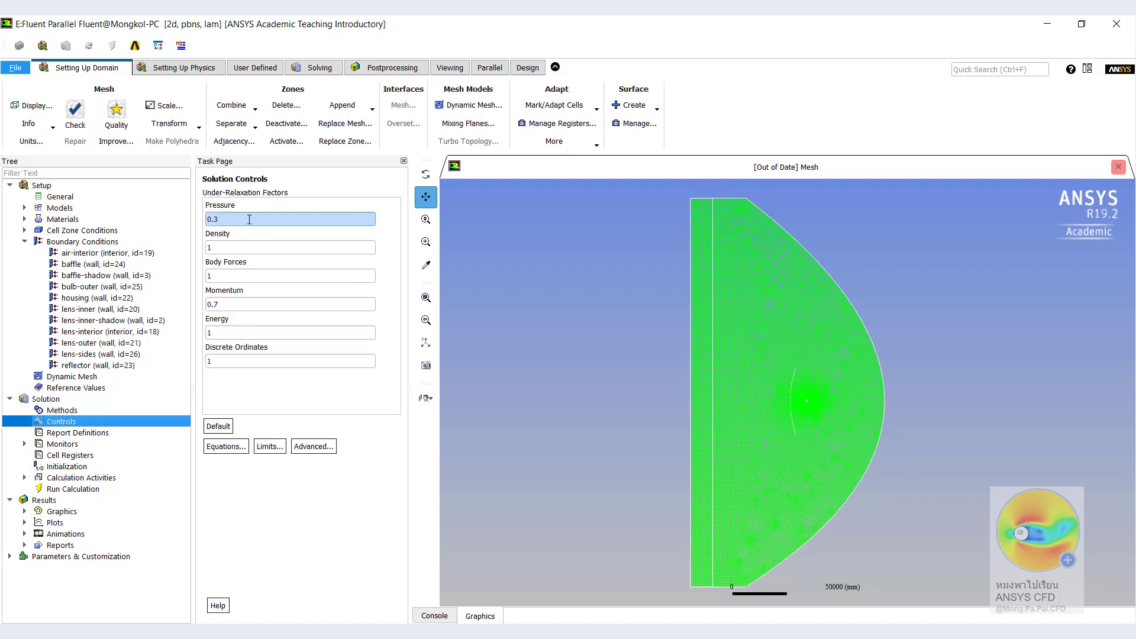
click(250, 219)
key(BackSpace)
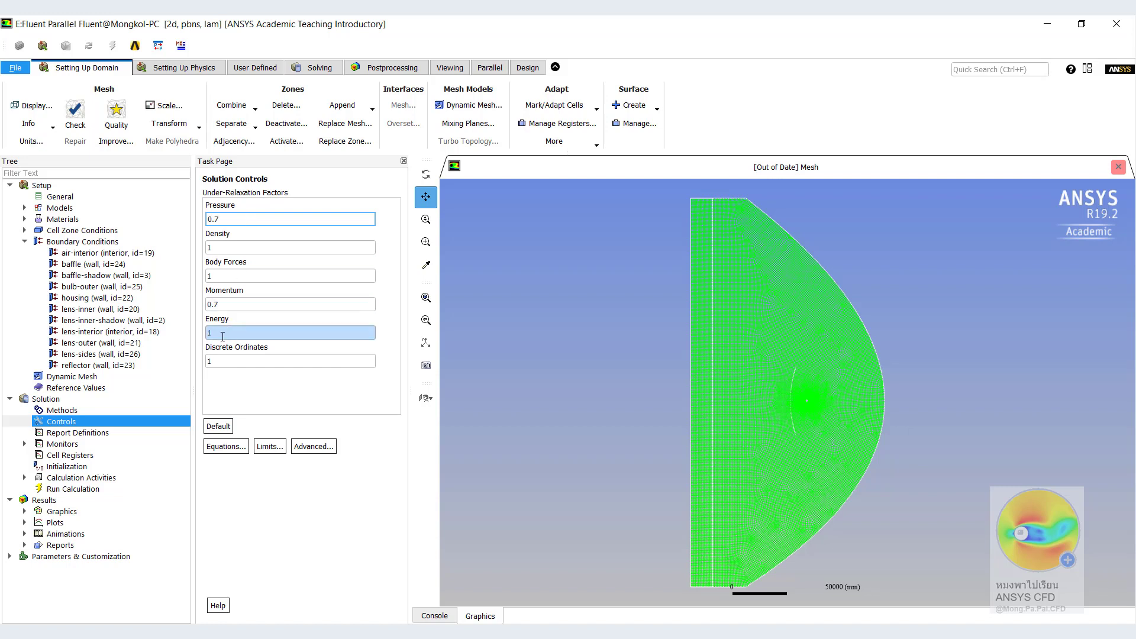
click(289, 305)
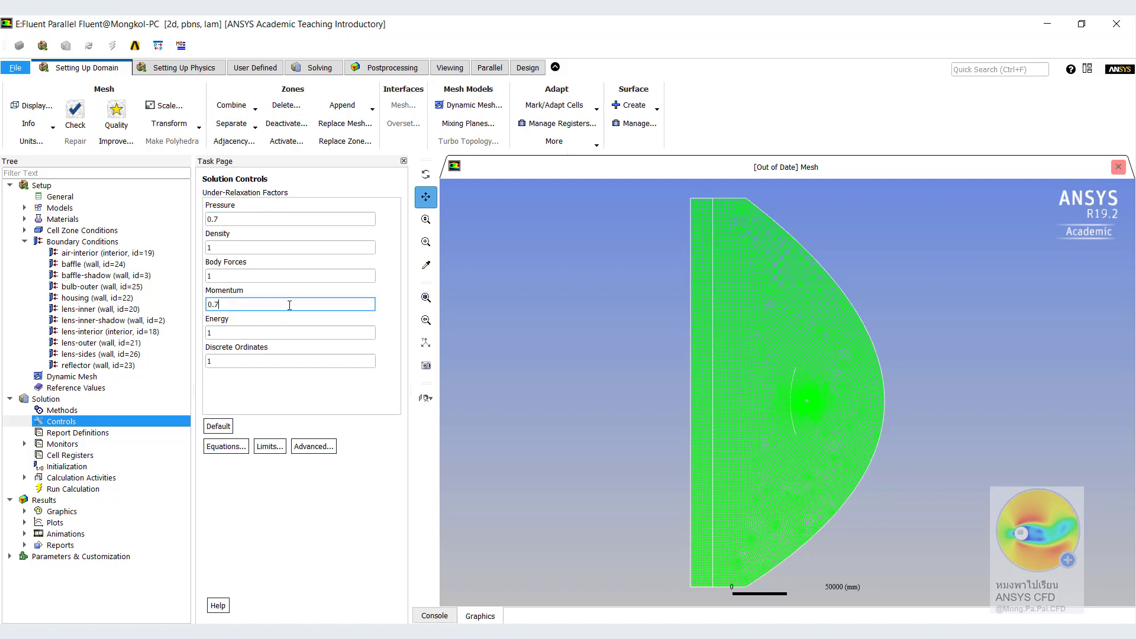
text(6)
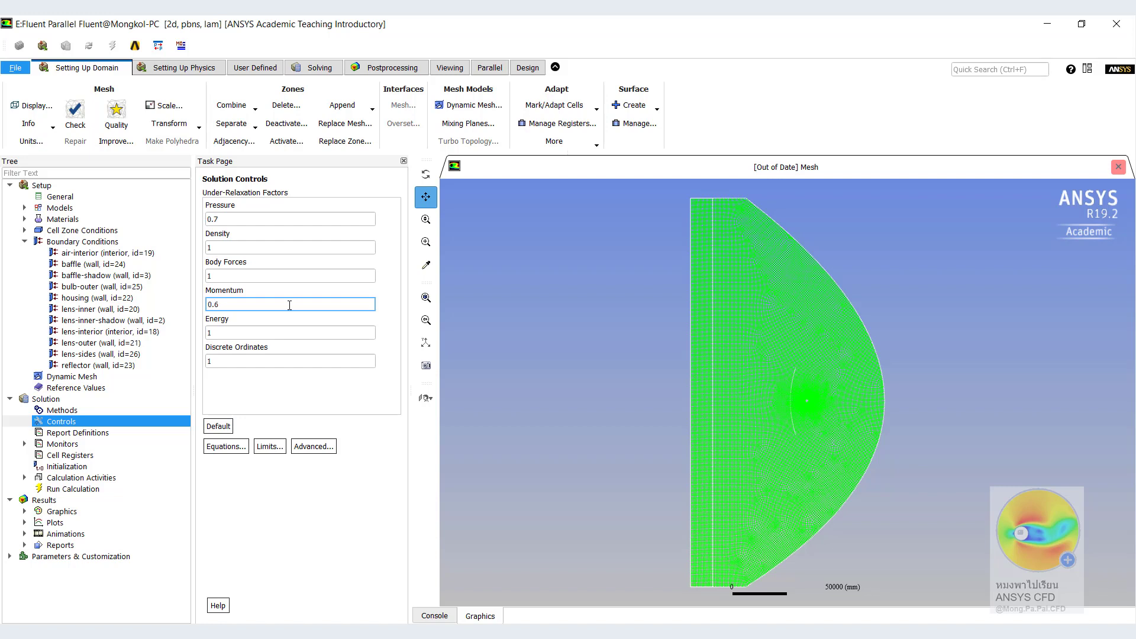
- Tighten the absolute convergence criterion of the continuity residual and apply the residual monitor settings
click(24, 444)
click(76, 455)
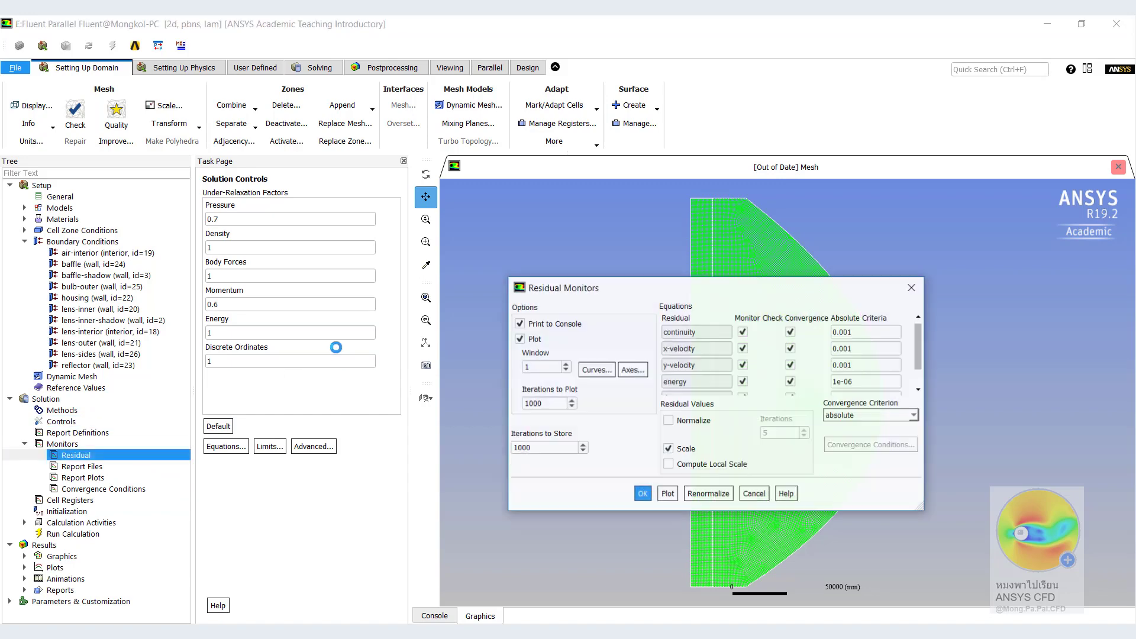
drag(603, 288, 320, 238)
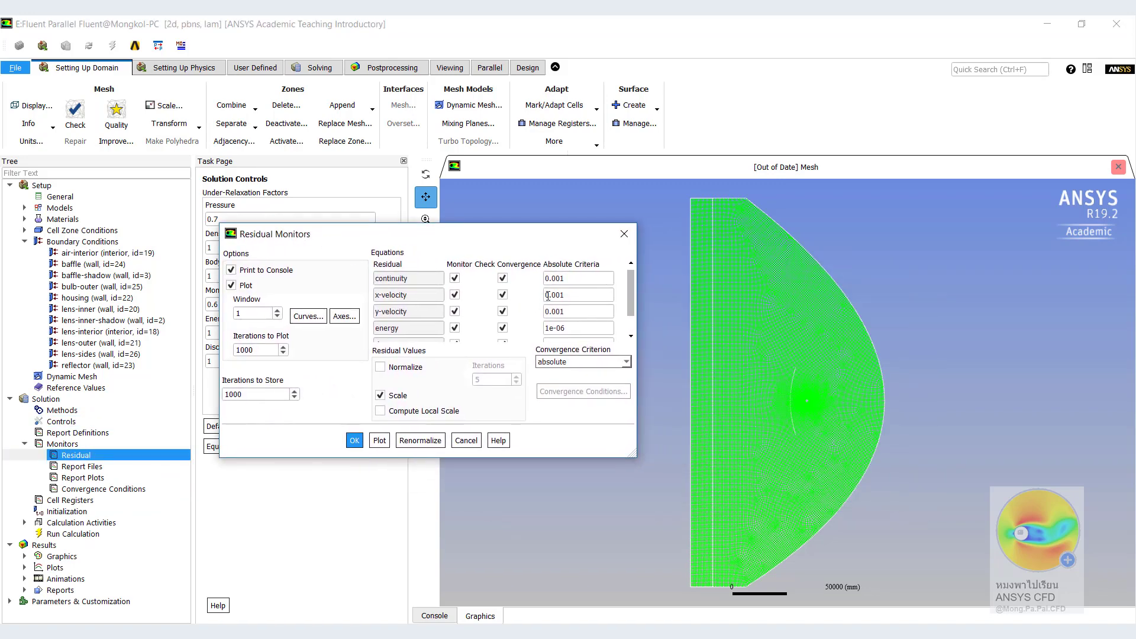
click(580, 279)
click(561, 278)
text(0)
click(357, 440)
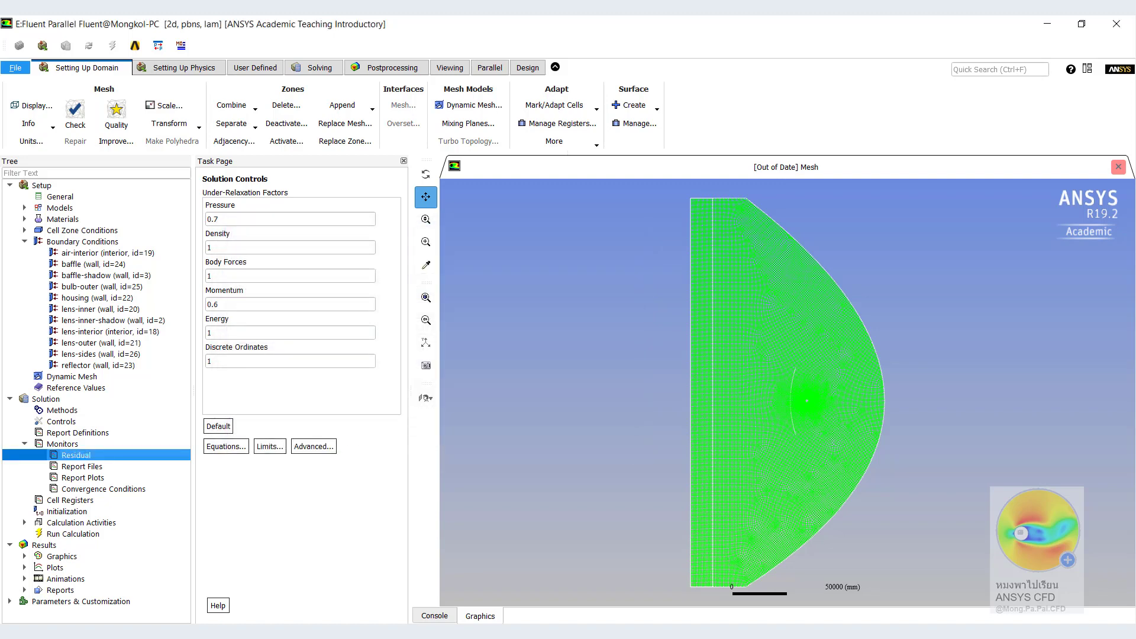
- Initialize the solution with the Hybrid Initialization method and show the console output
click(84, 513)
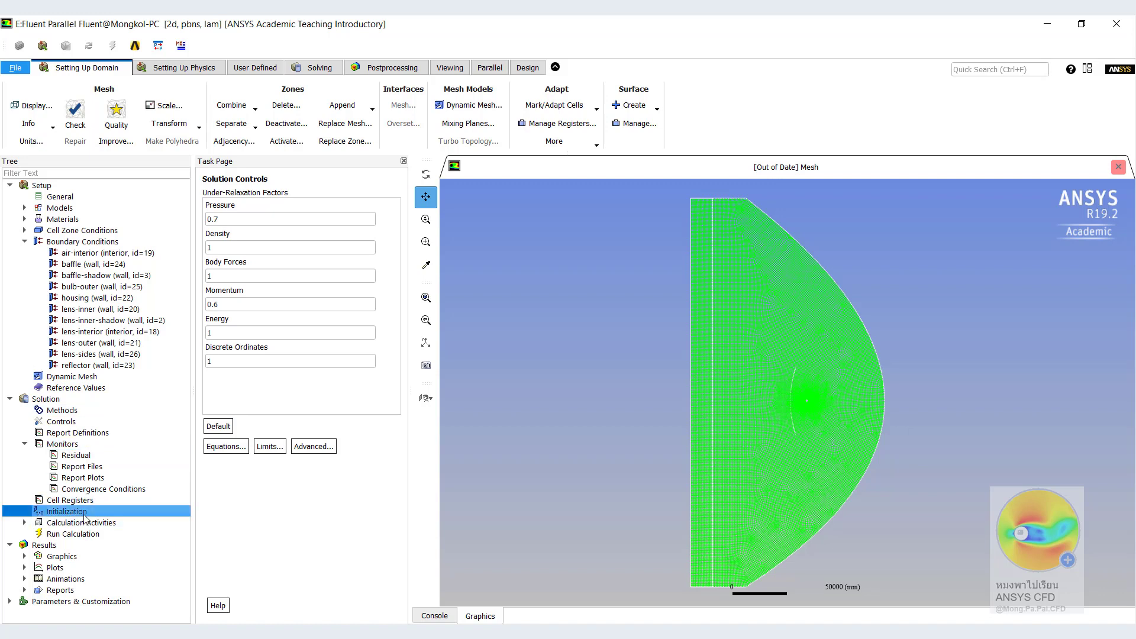
click(24, 444)
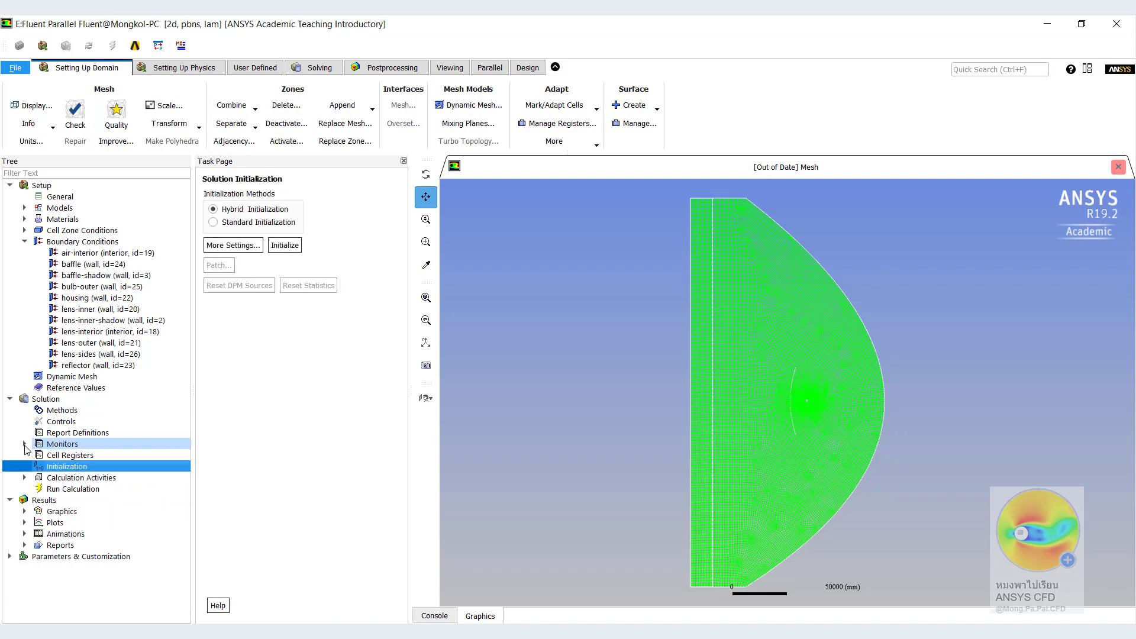
click(441, 616)
click(285, 245)
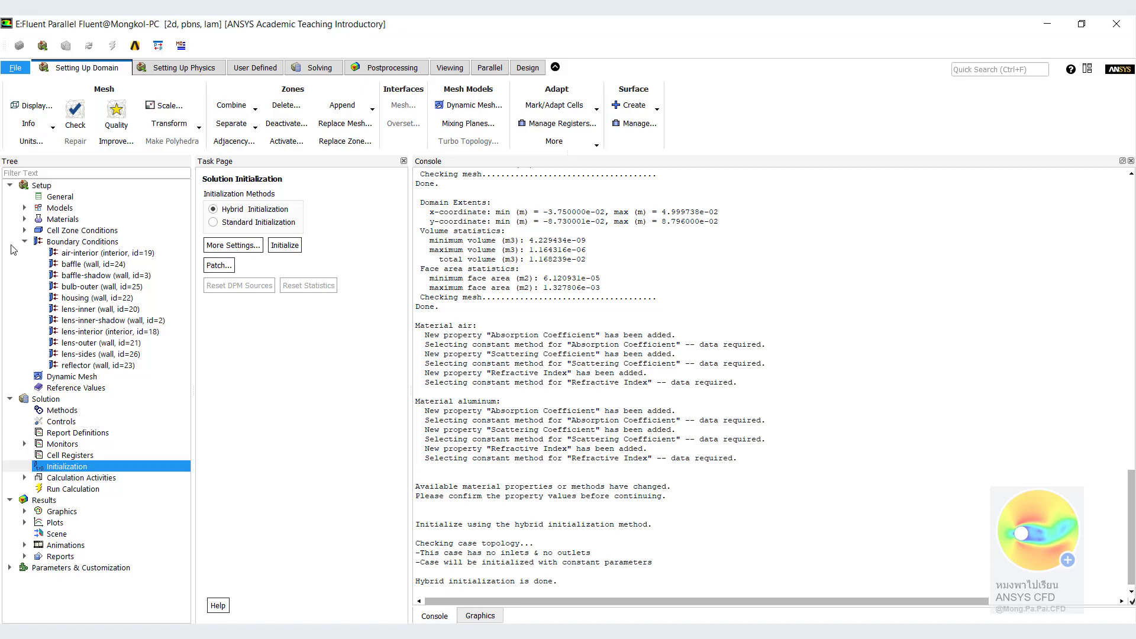
click(15, 69)
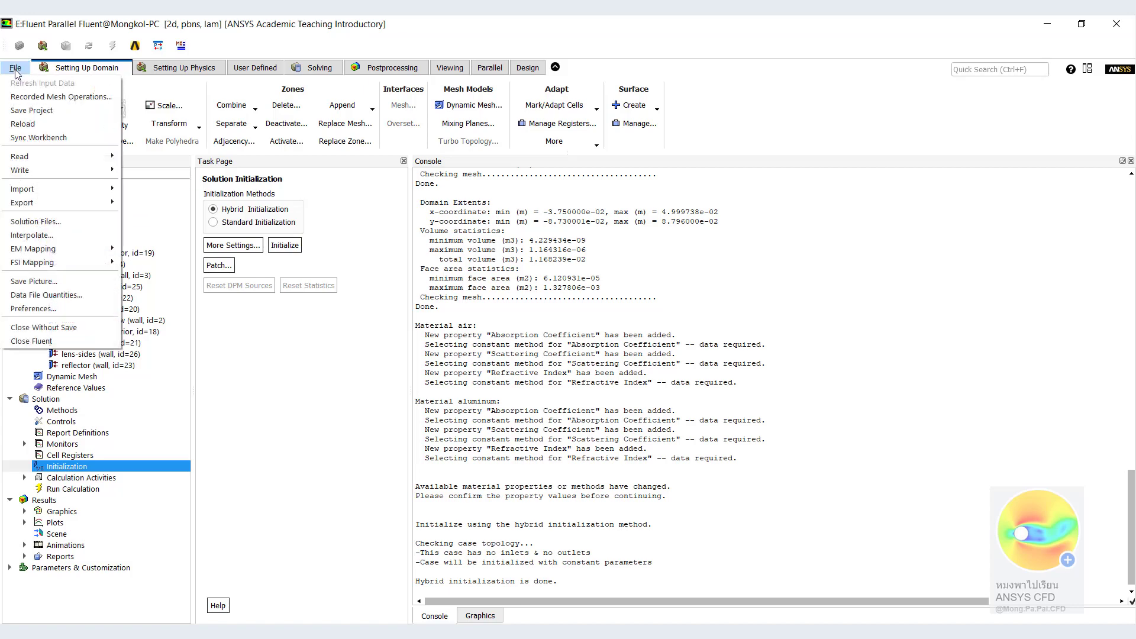
mouse_move(55, 170)
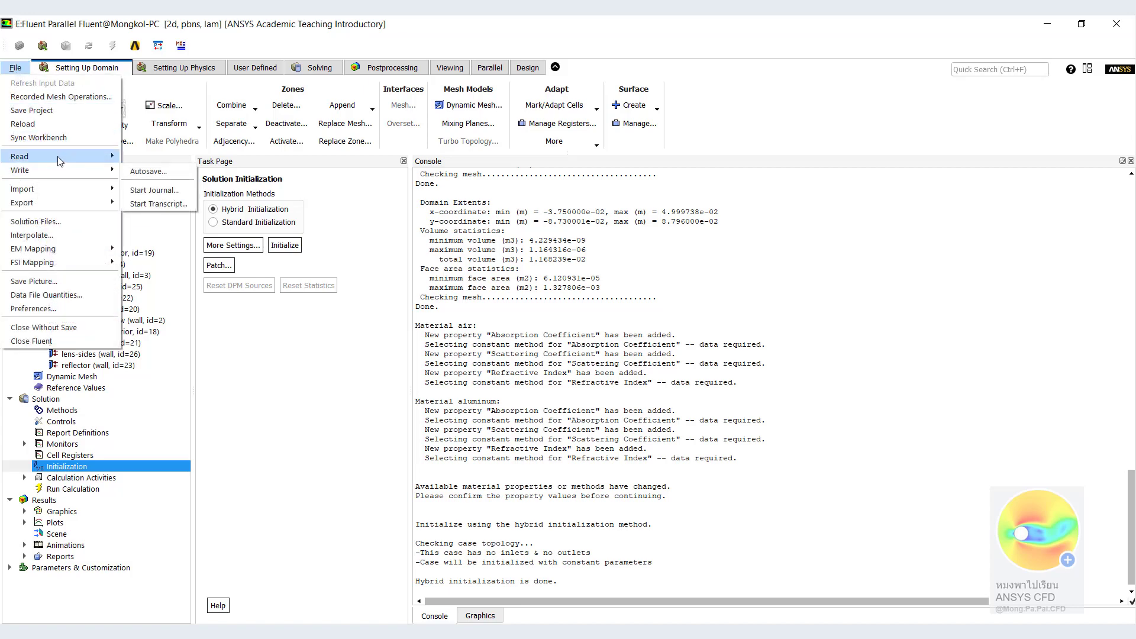
mouse_move(60, 204)
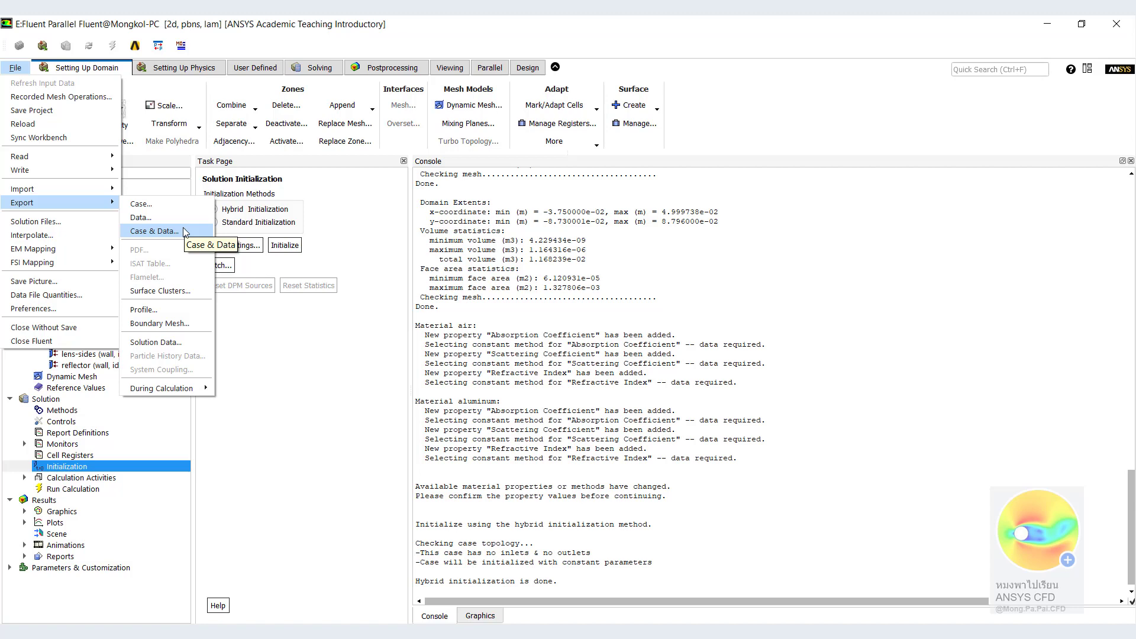
click(327, 376)
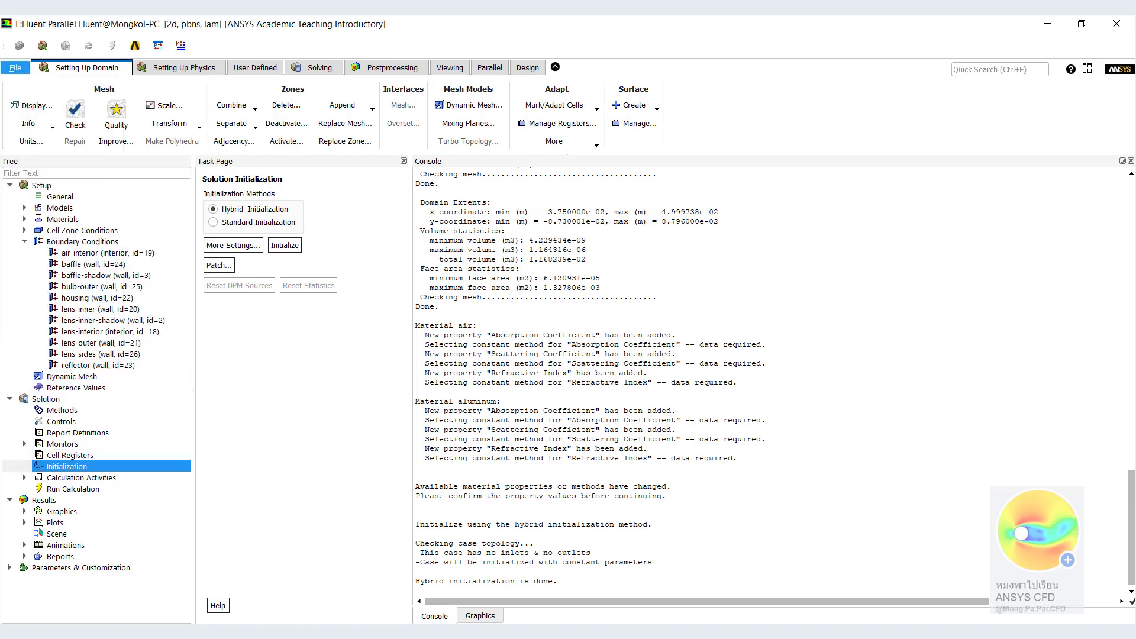
- Set the number of iterations to 1500, run the calculation and acknowledge its completion
click(79, 491)
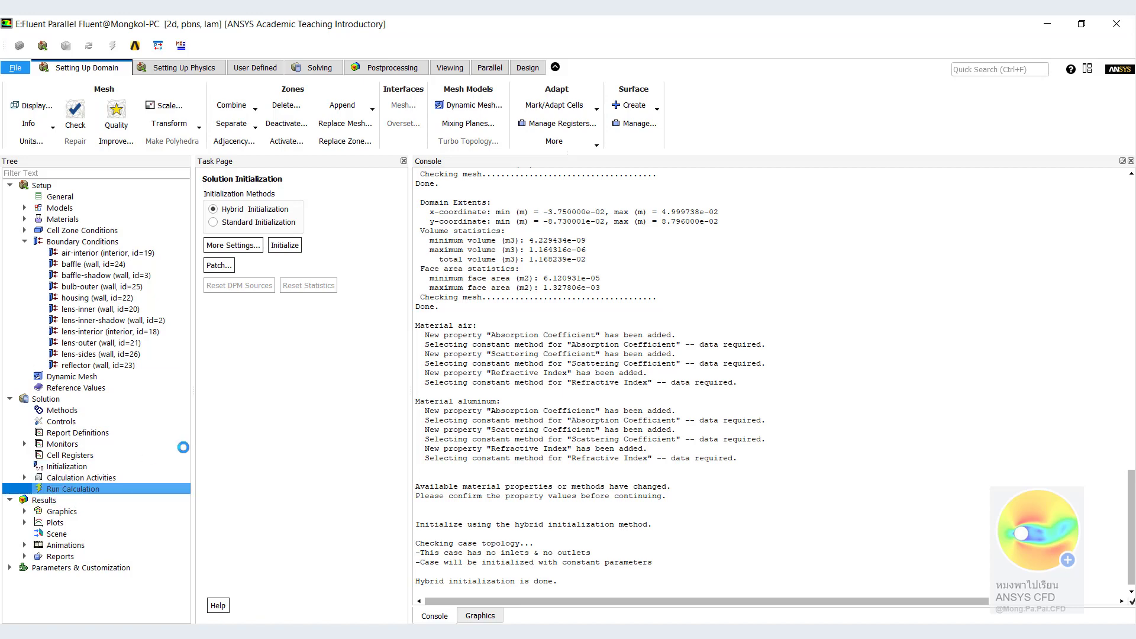
double_click(225, 326)
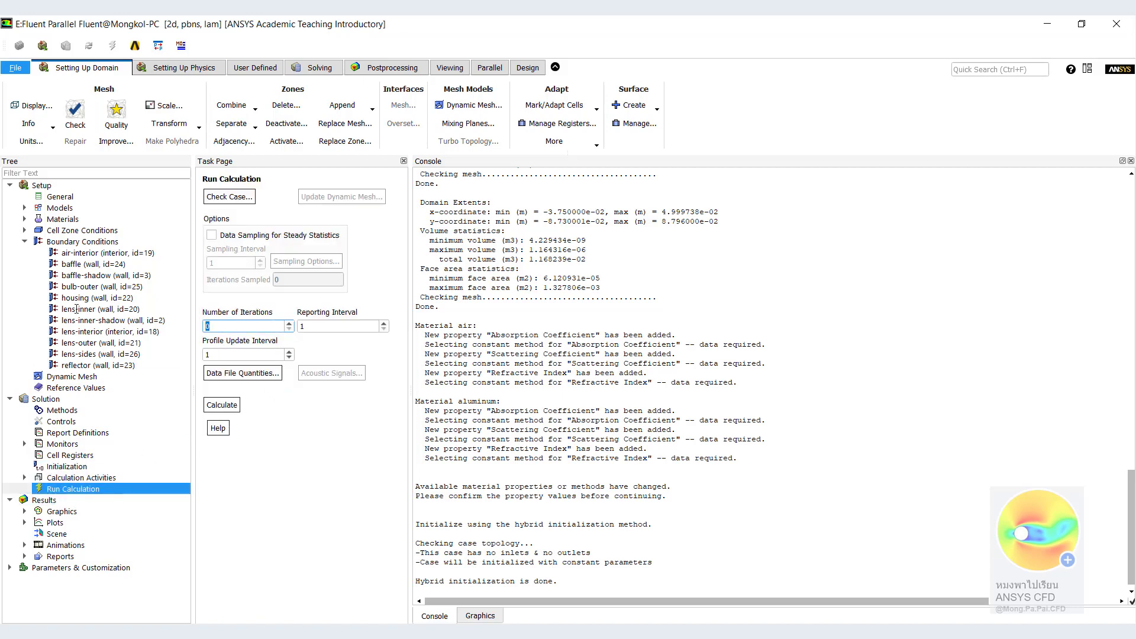
text(1500)
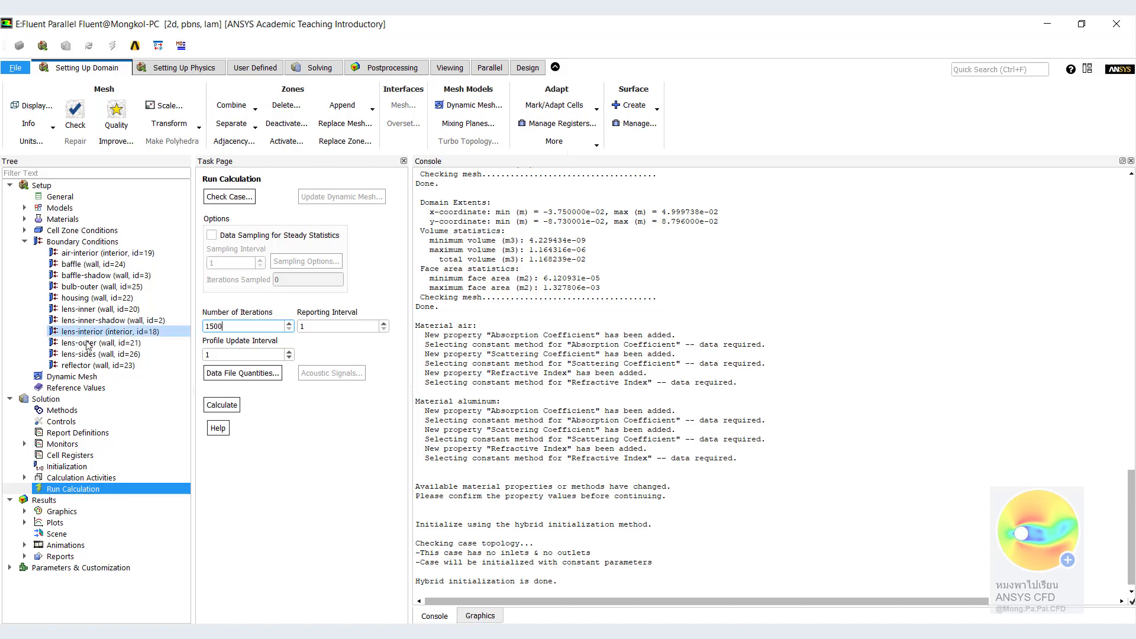
click(230, 408)
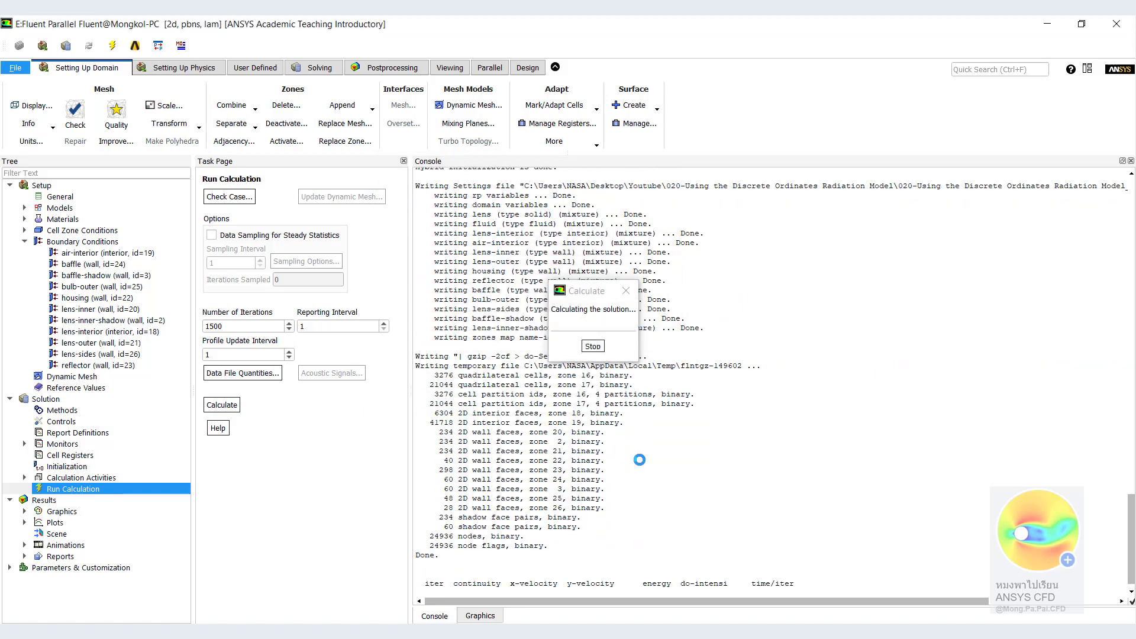
click(481, 615)
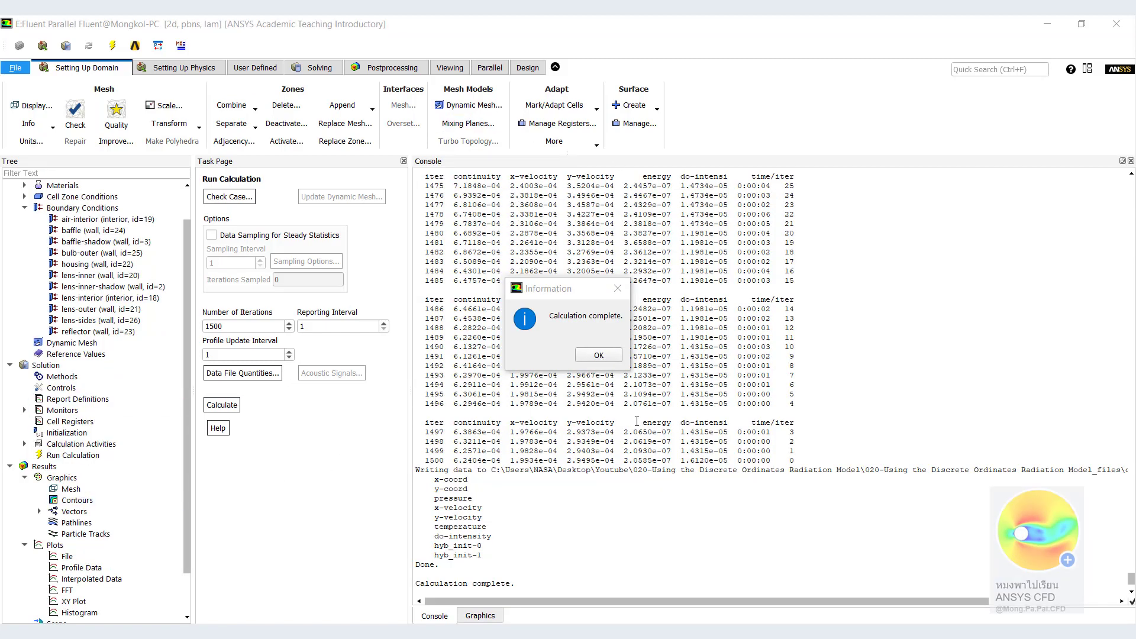
click(599, 356)
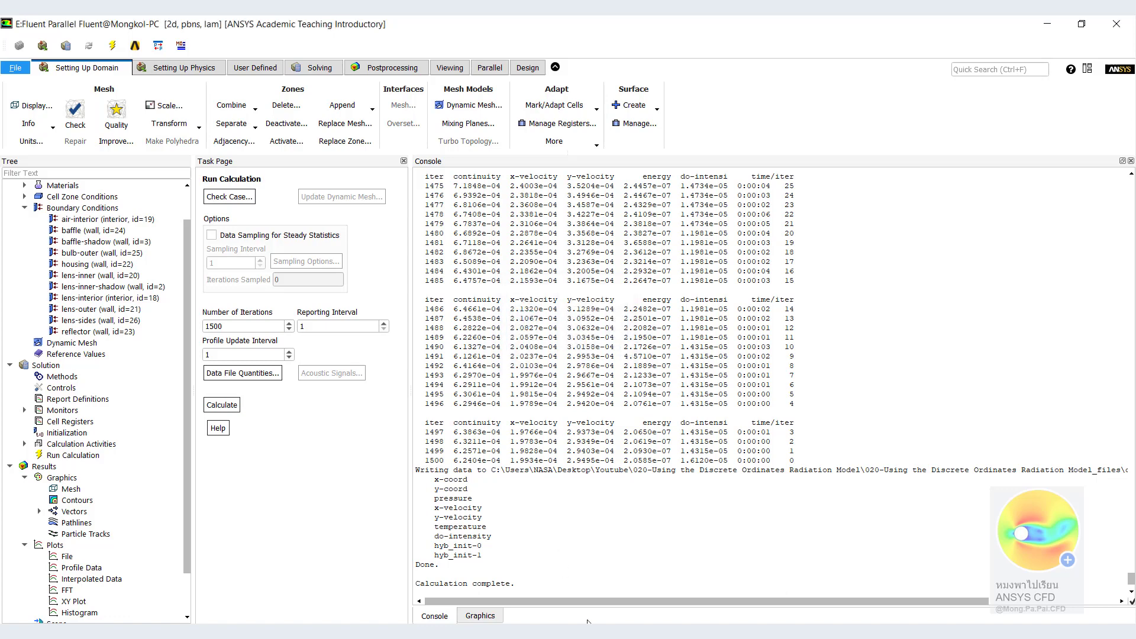
- Create a filled contour plot of static pressure with all surfaces deselected and display it in the graphics window
click(488, 616)
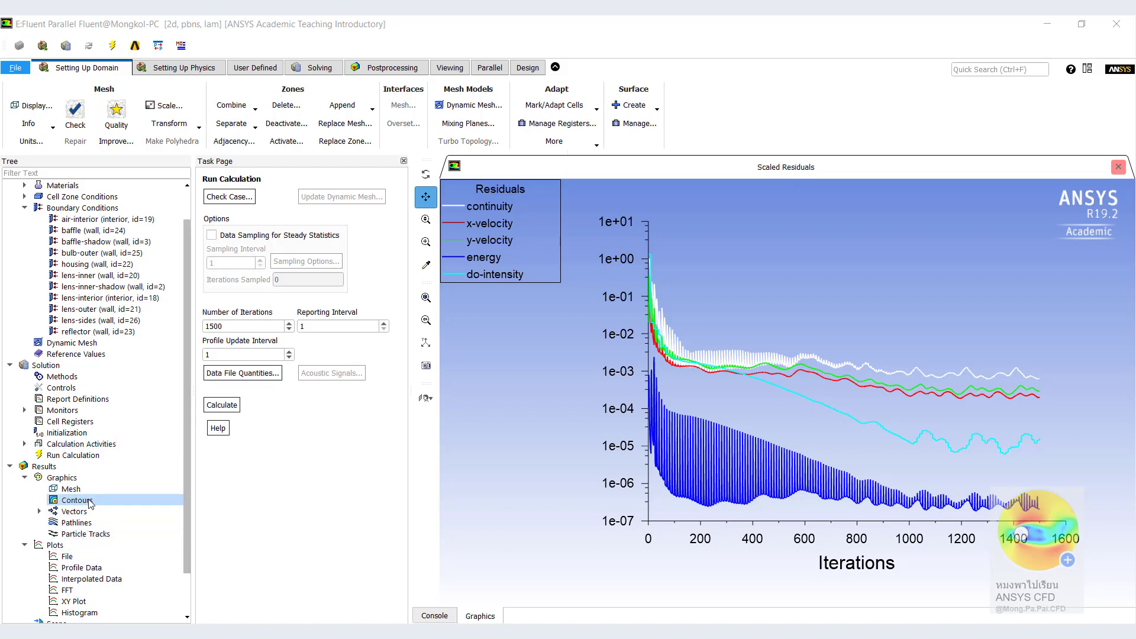
double_click(77, 500)
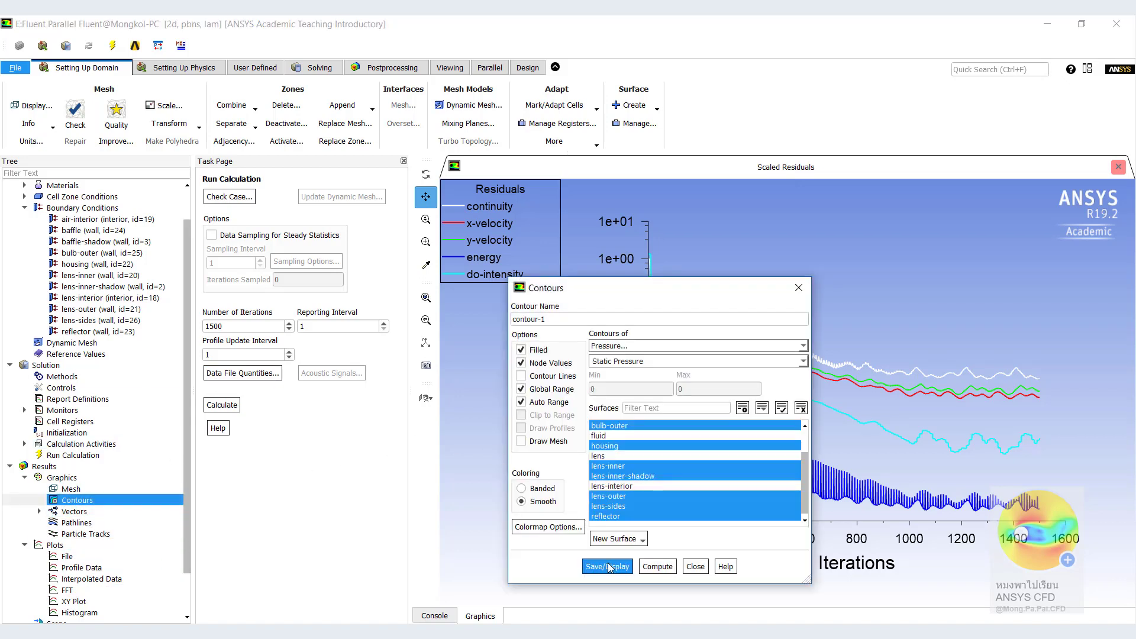
drag(669, 290, 294, 239)
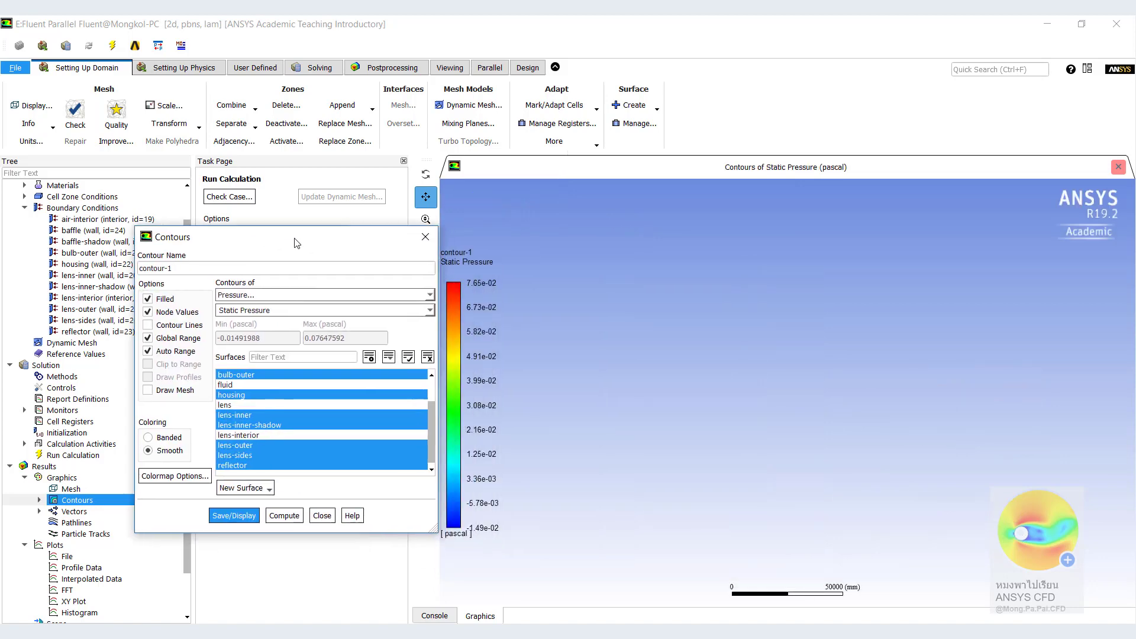
click(426, 357)
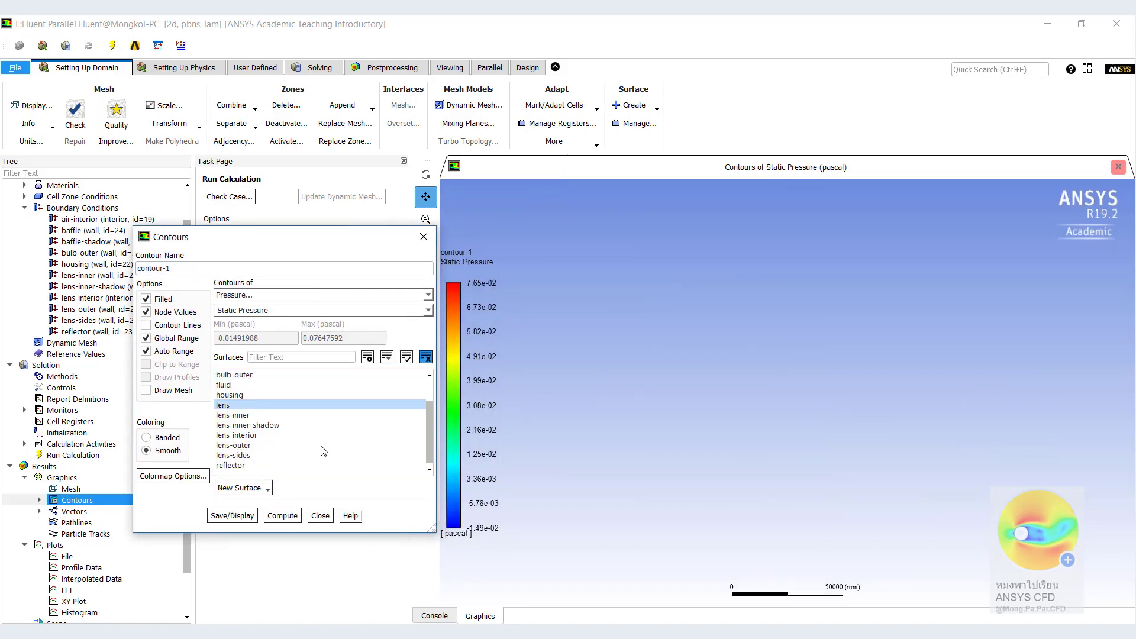
click(231, 517)
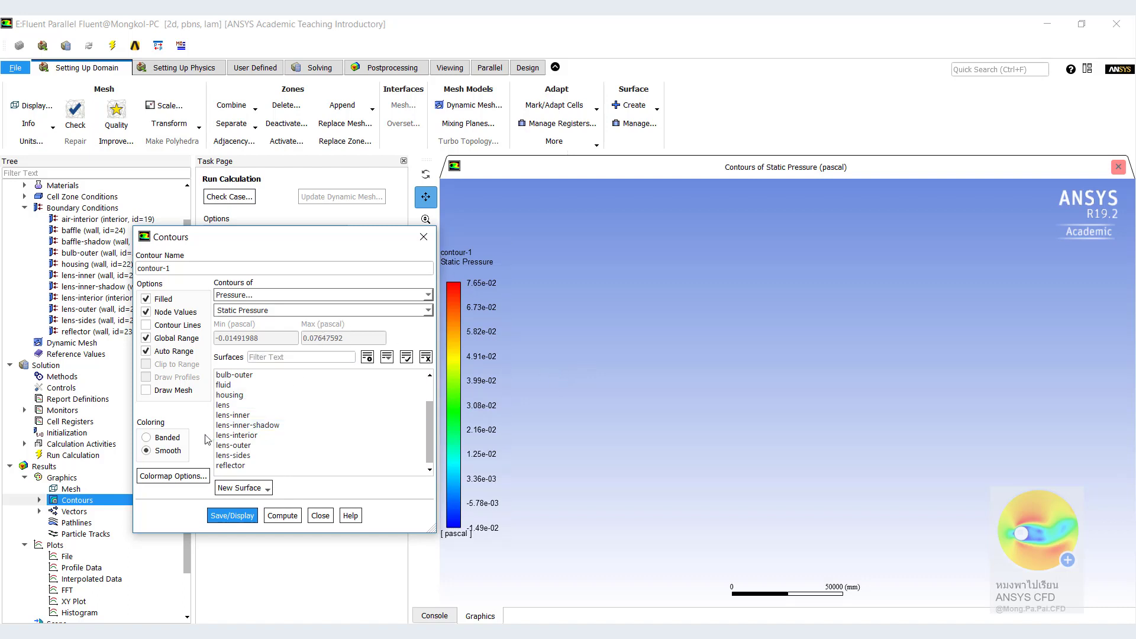
- Disable Auto Range for the static pressure contours, redisplay them and fit the whole headlamp domain in view
scroll(318, 405, up, 1)
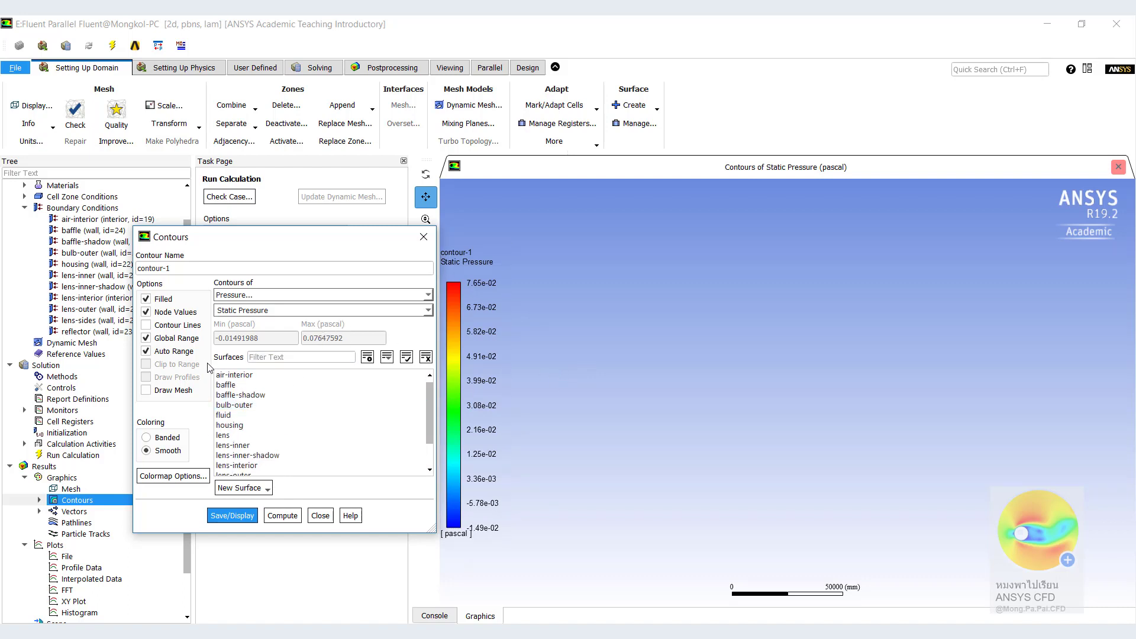
click(146, 351)
click(236, 518)
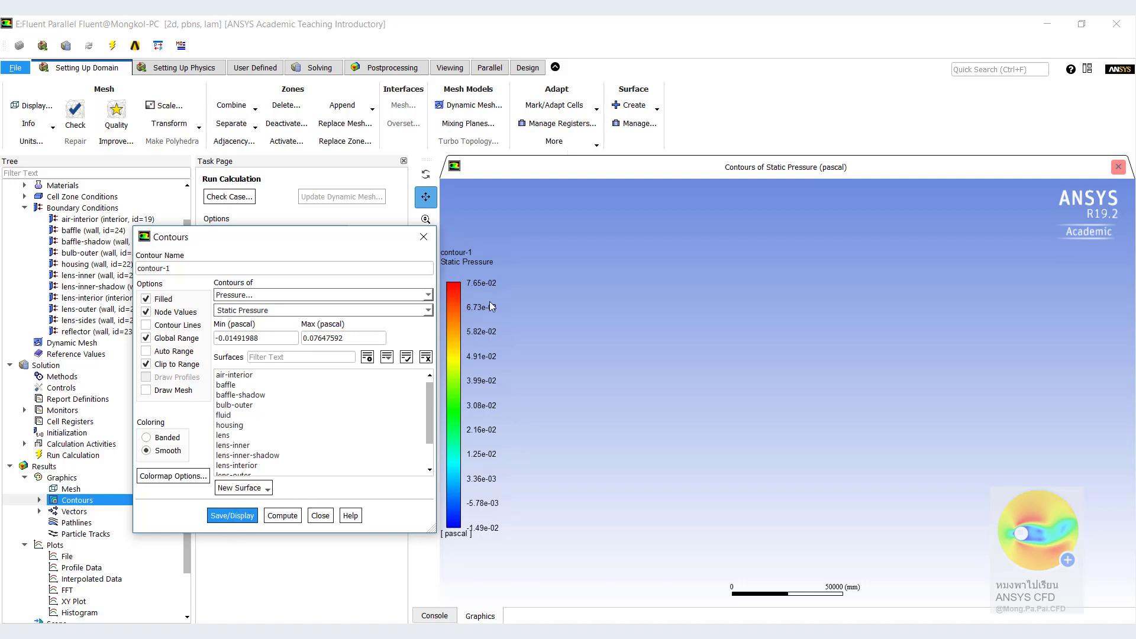
drag(374, 245, 320, 248)
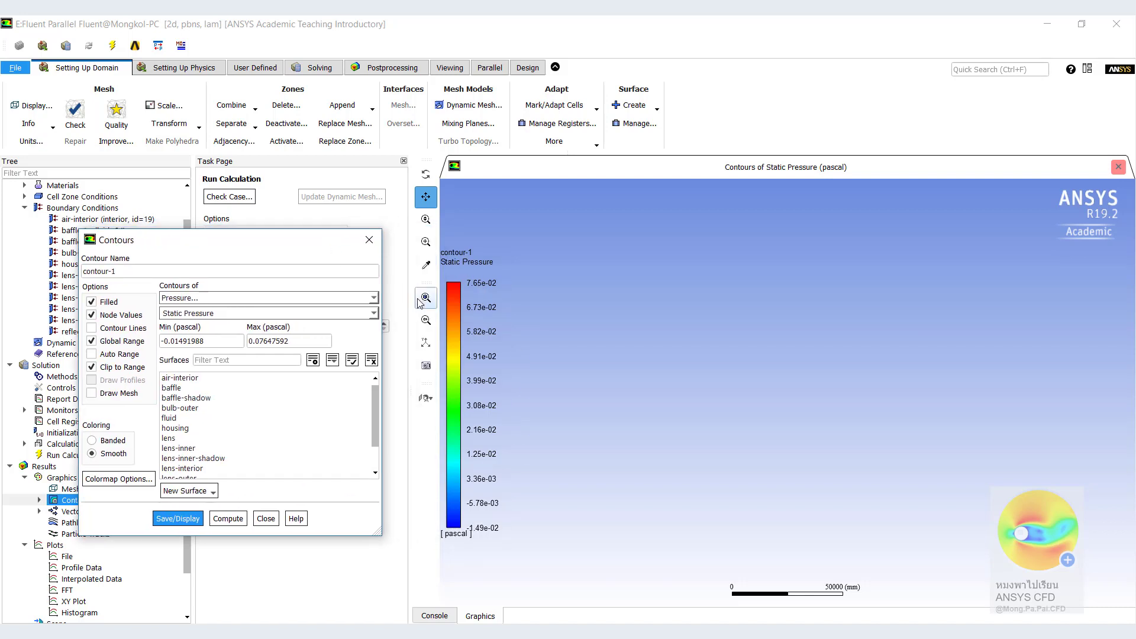
click(426, 298)
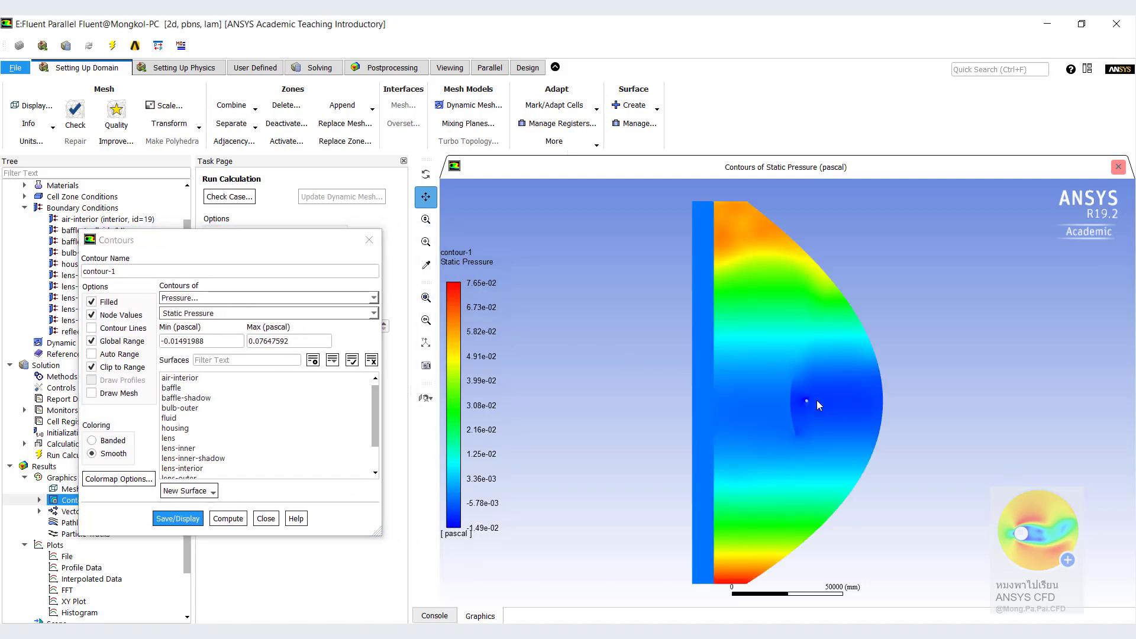
- Switch the contours to velocity magnitude and display them with Auto Range enabled
click(373, 297)
click(290, 328)
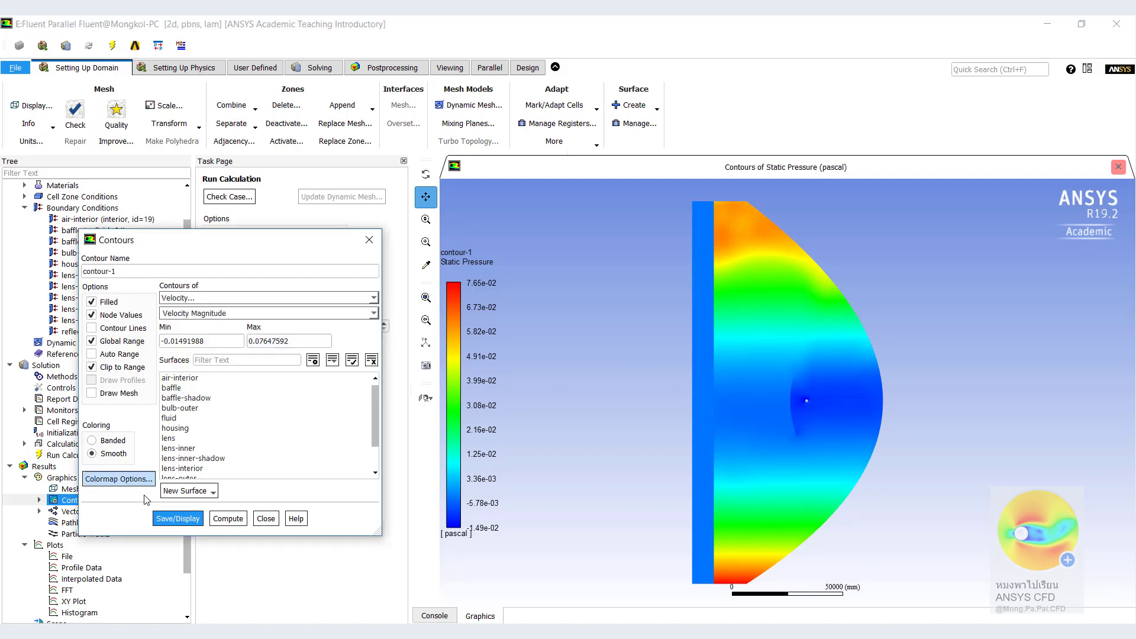
click(178, 518)
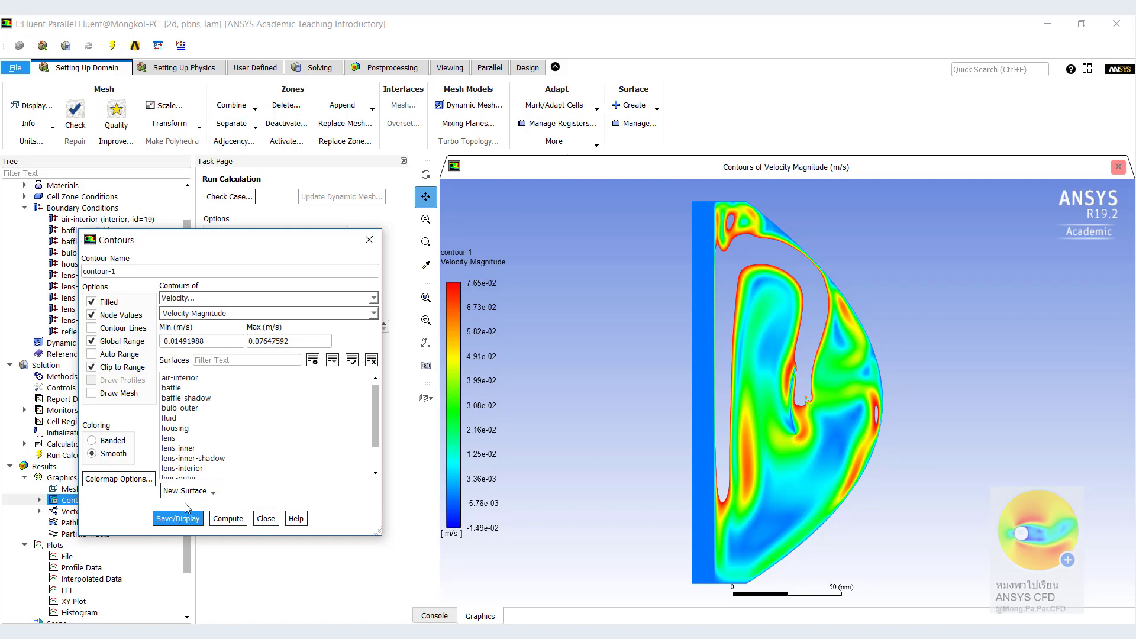
click(92, 354)
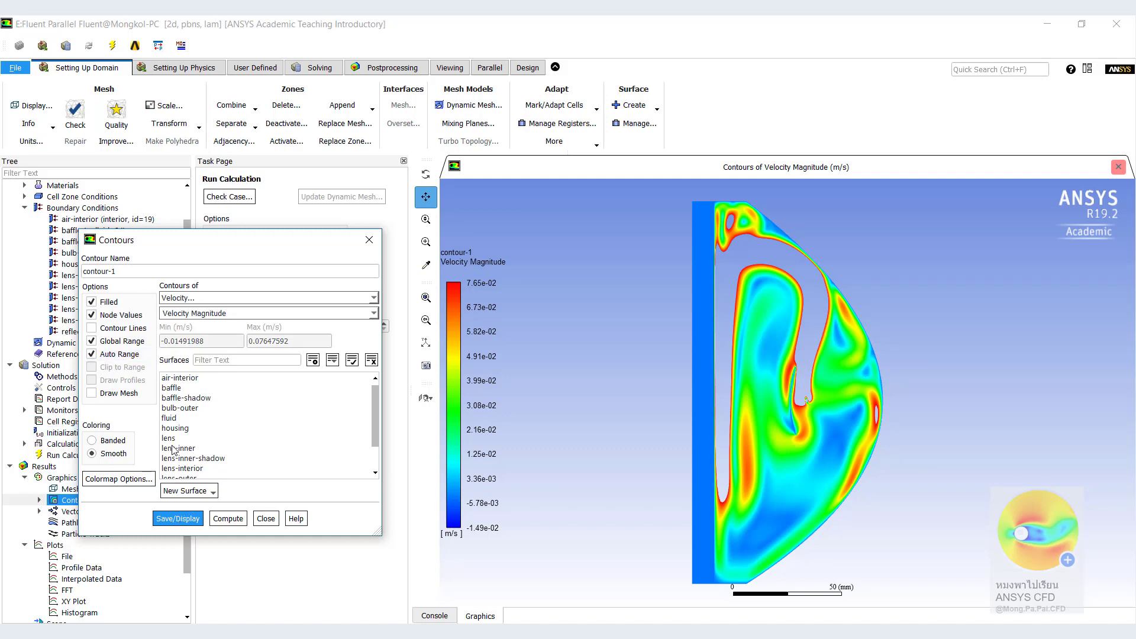
click(196, 515)
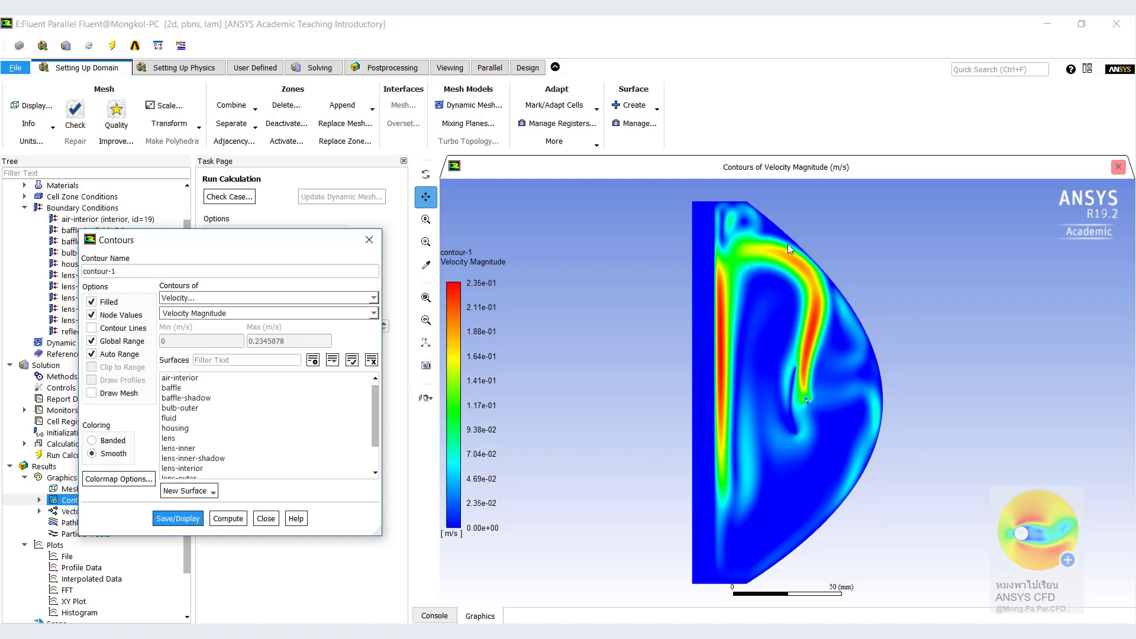
- Display contours of static temperature over the whole domain and close the contour settings
click(374, 298)
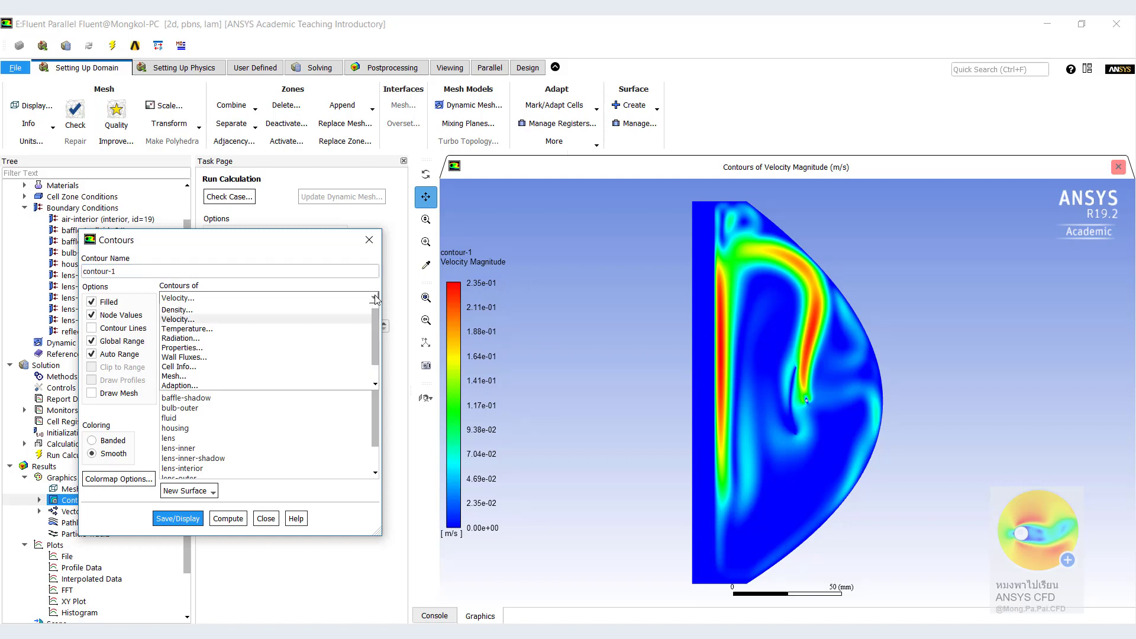
click(317, 338)
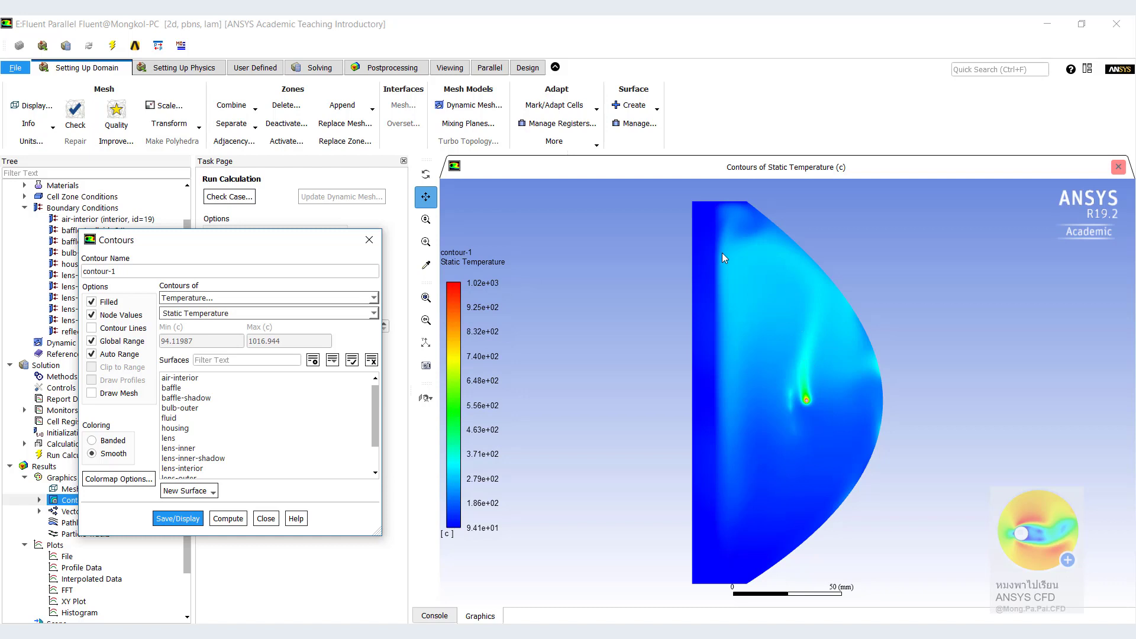
click(266, 519)
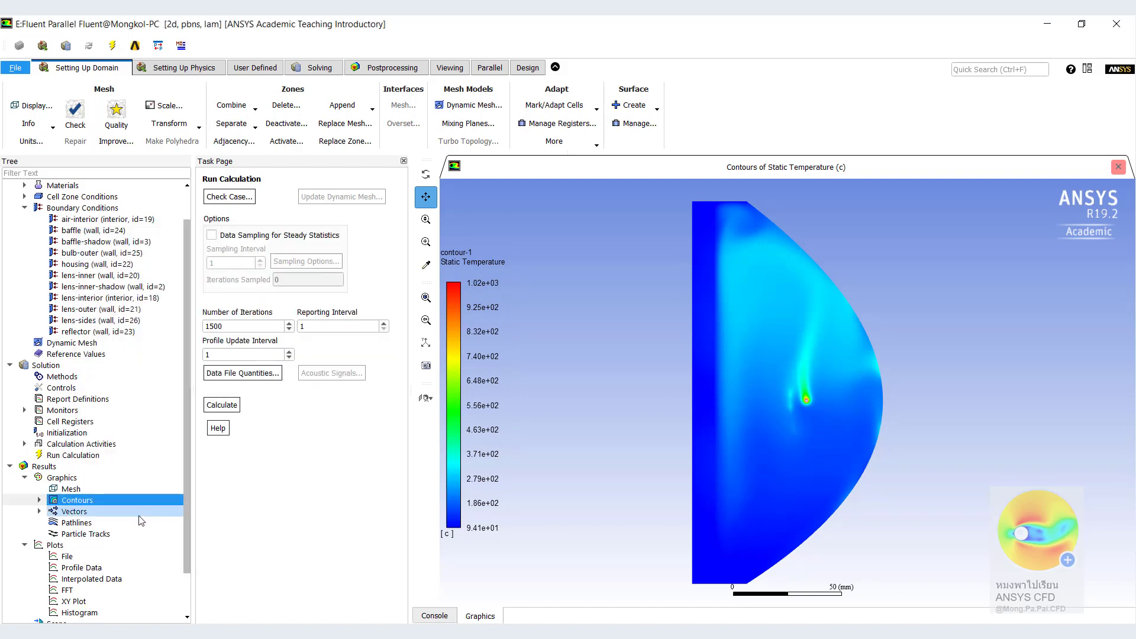
- Create a new velocity vector plot colored by velocity magnitude and display it on the preselected surfaces
click(94, 513)
double_click(93, 512)
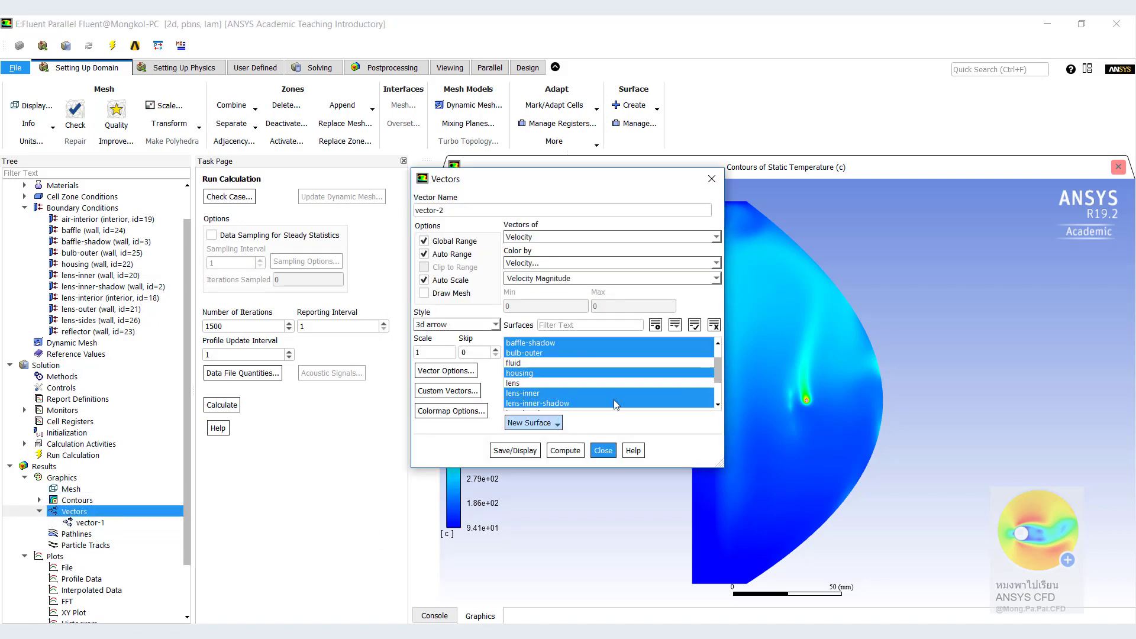
click(514, 450)
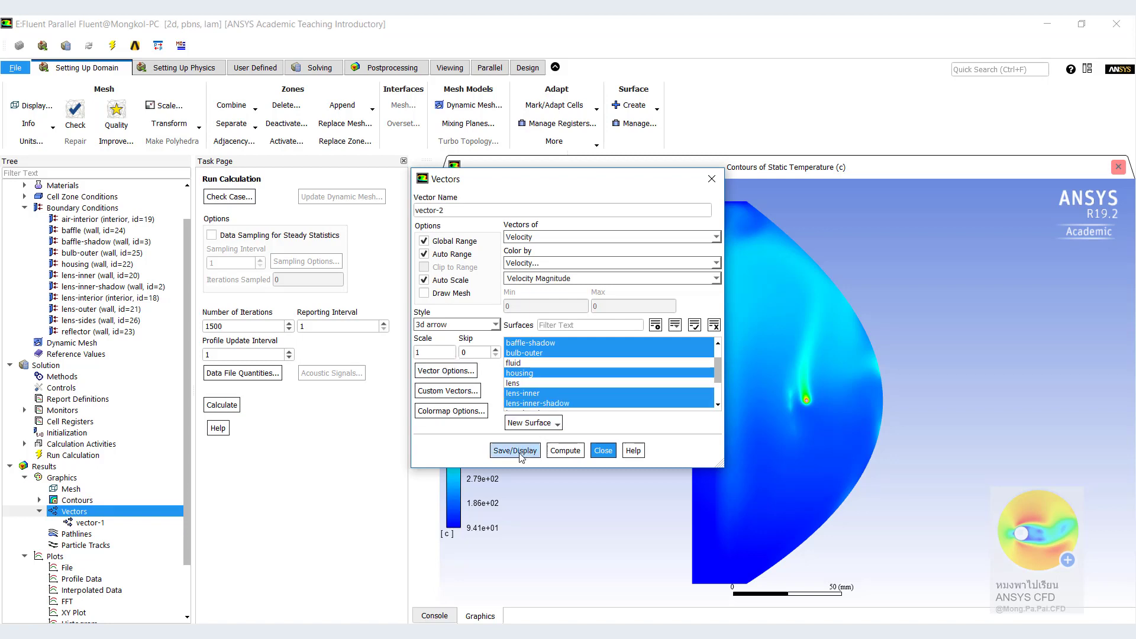
drag(546, 185, 395, 188)
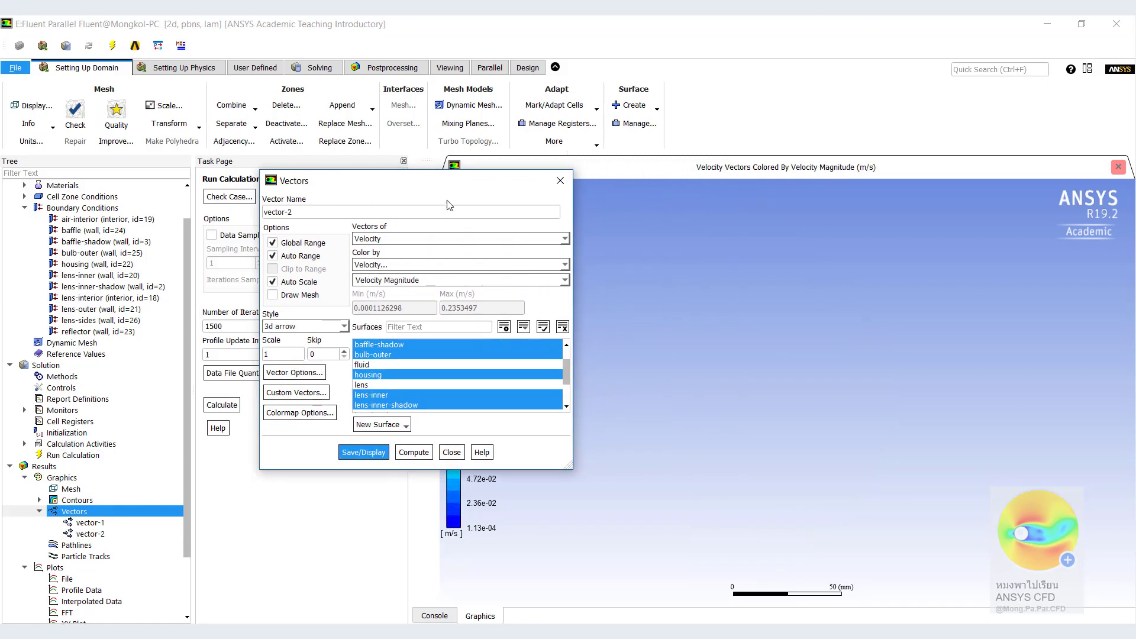
- Set the vector style to arrow and the scale to 10, and redisplay the velocity vectors
click(306, 326)
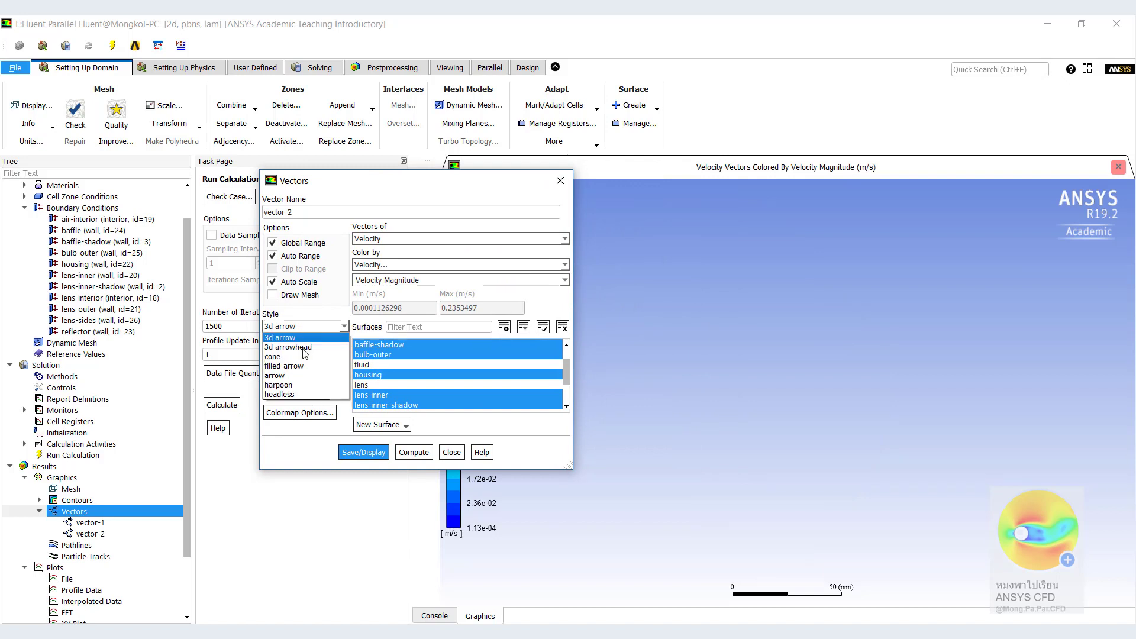
click(305, 378)
click(364, 453)
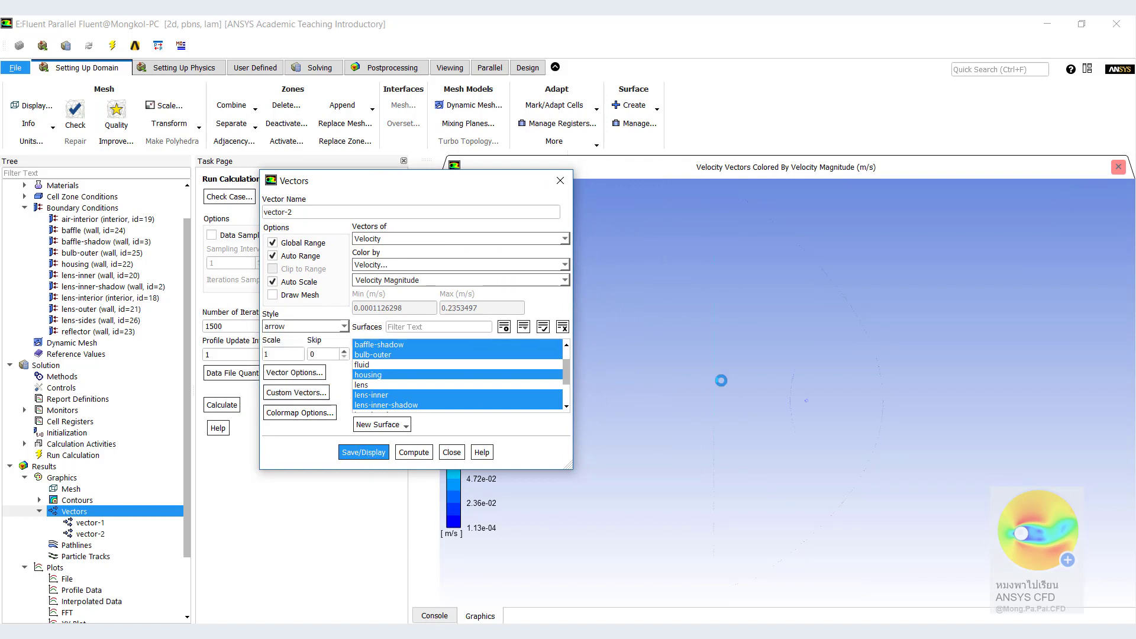
click(279, 354)
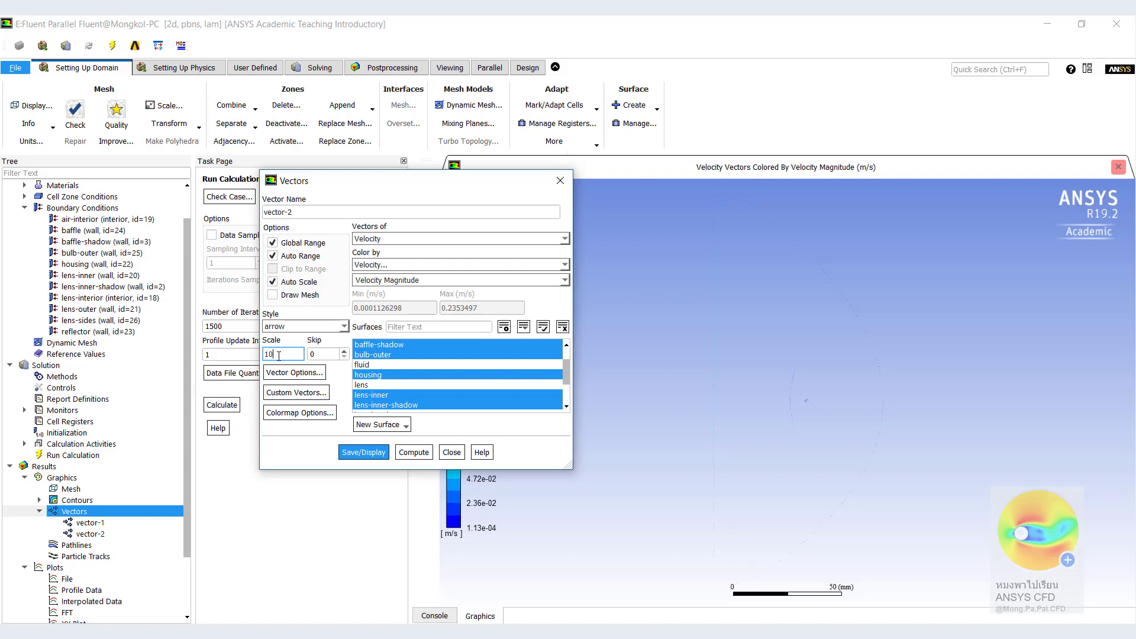
click(365, 453)
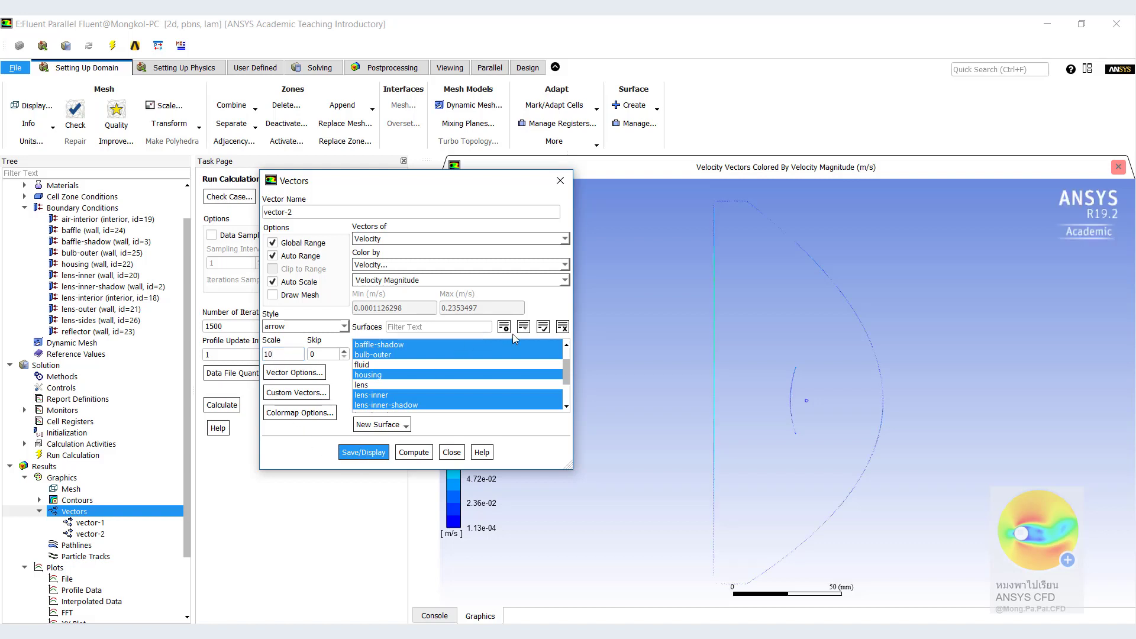
- Deselect all surfaces for the velocity vectors, display them across the whole domain and close the vector settings
click(562, 328)
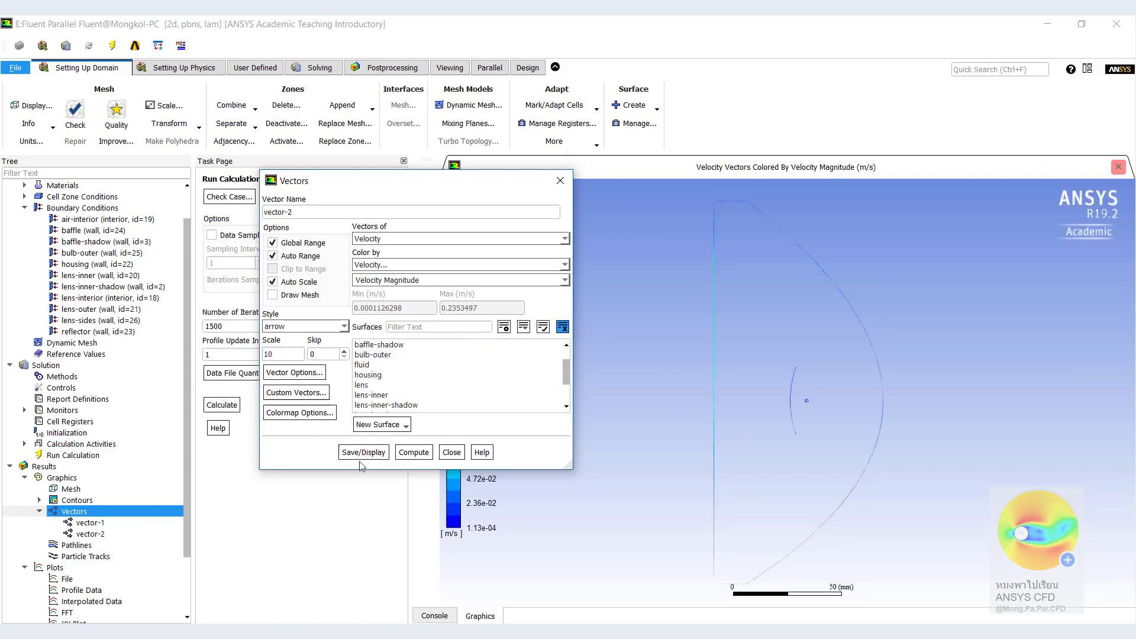
click(362, 454)
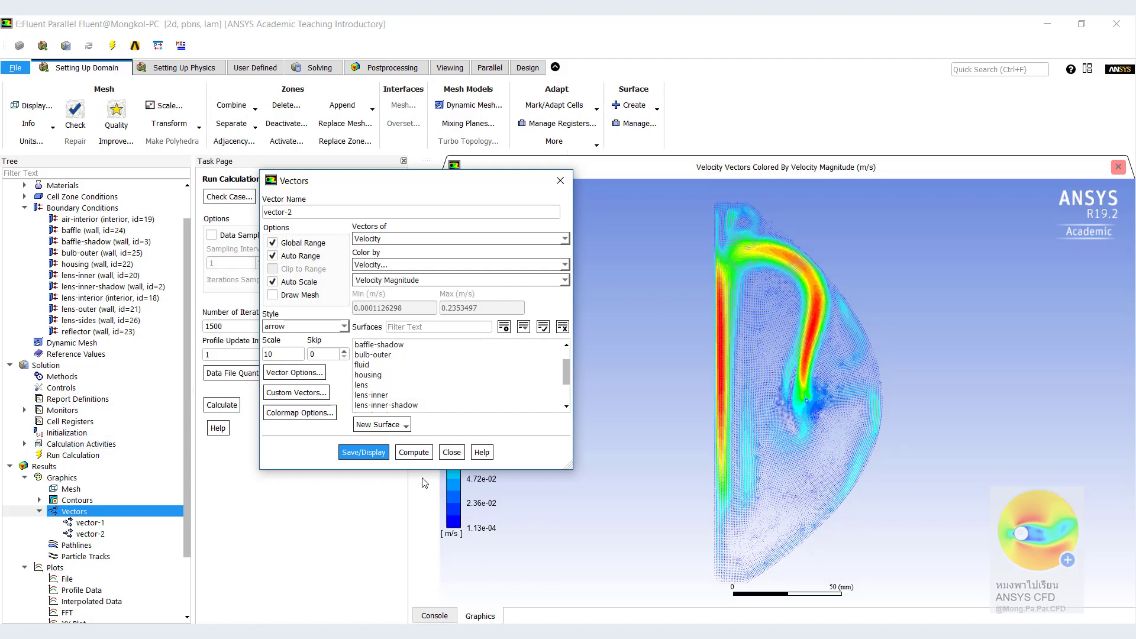
click(452, 453)
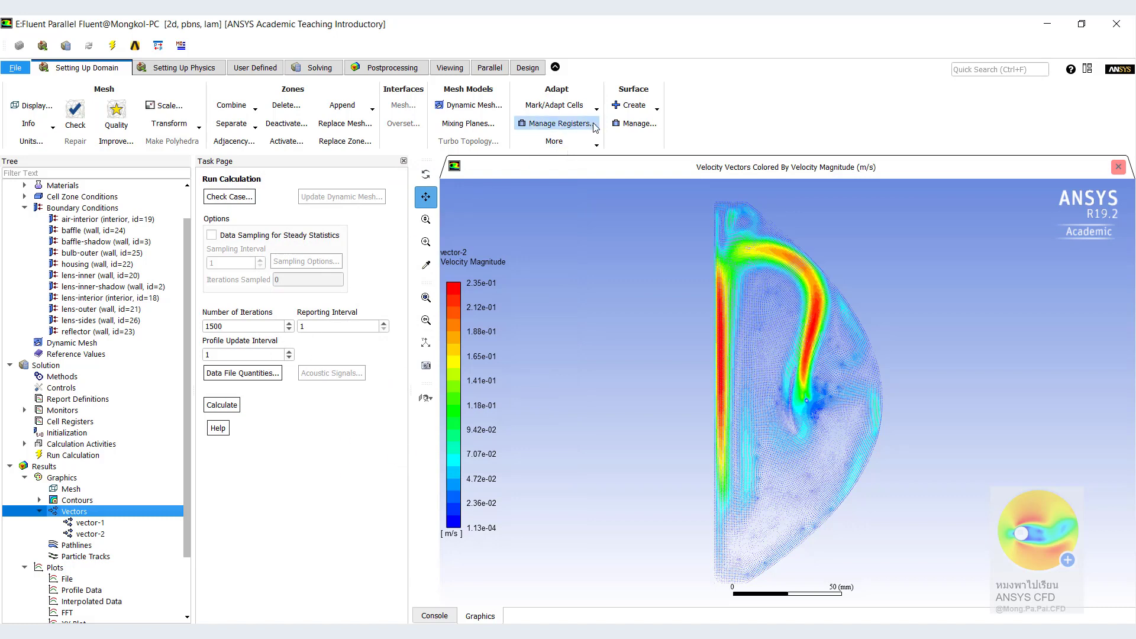
- Create a zone surface from the lens zone under the name lens
click(658, 109)
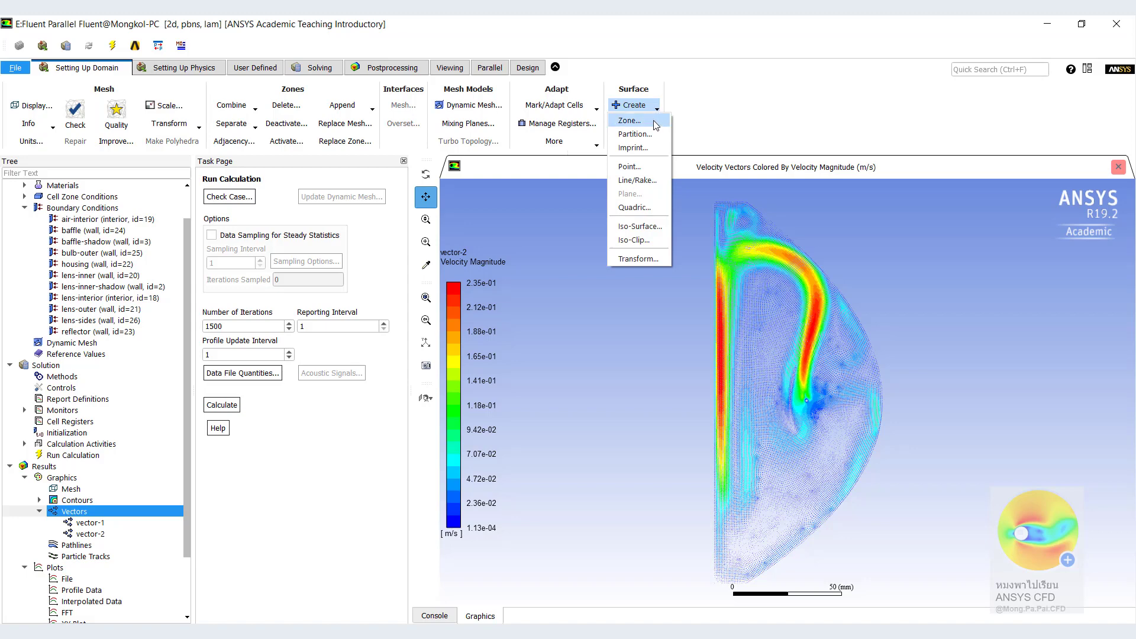
click(654, 121)
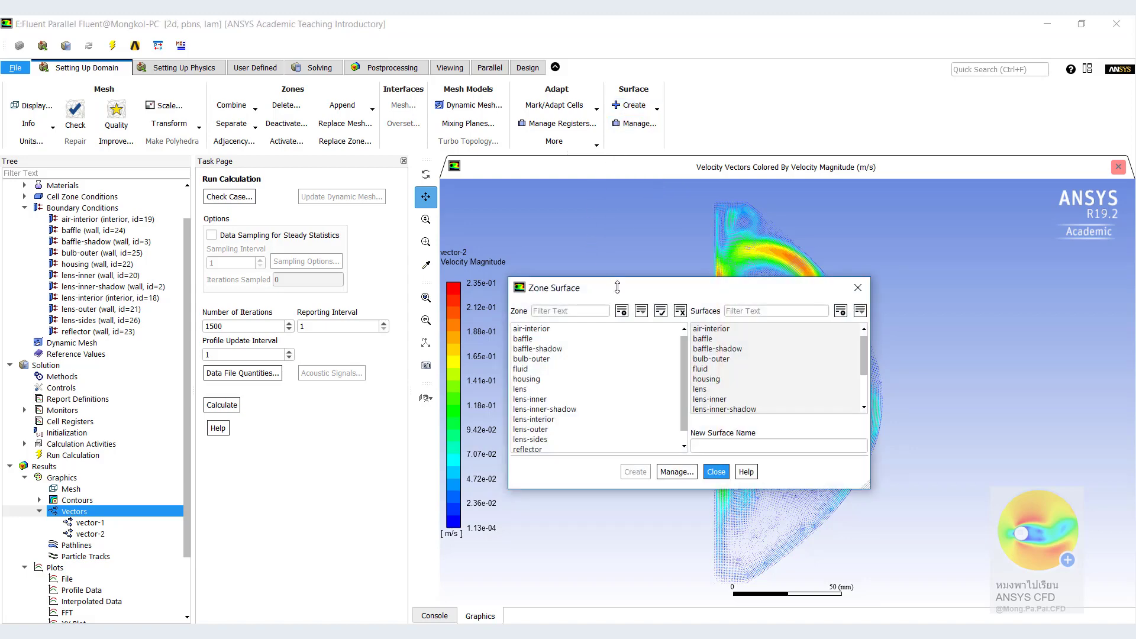
drag(617, 288, 306, 219)
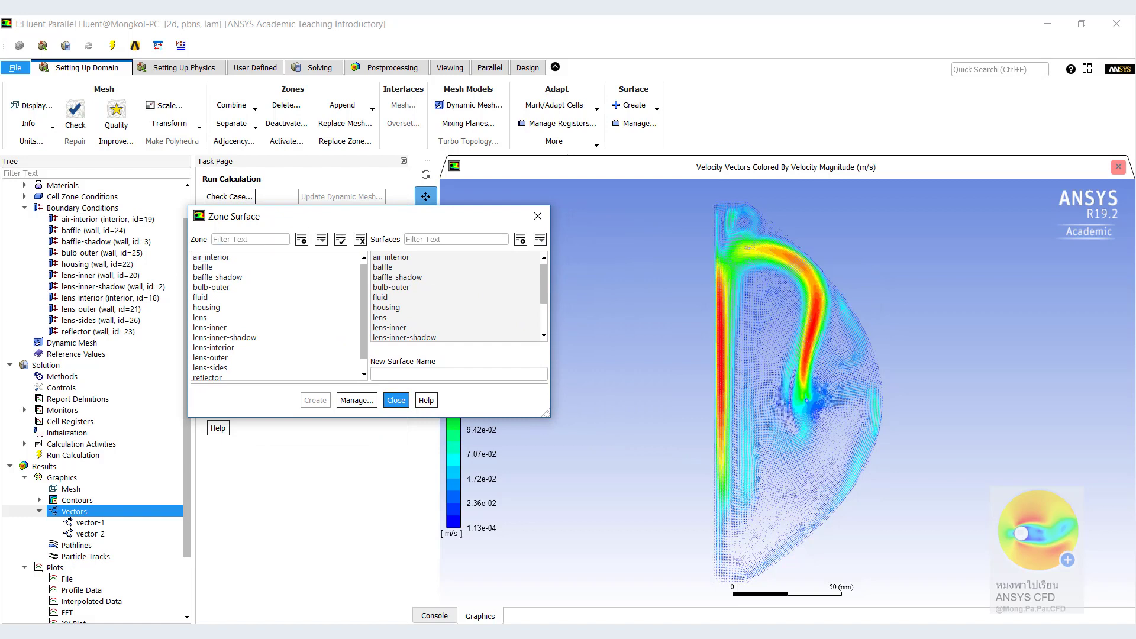
click(223, 317)
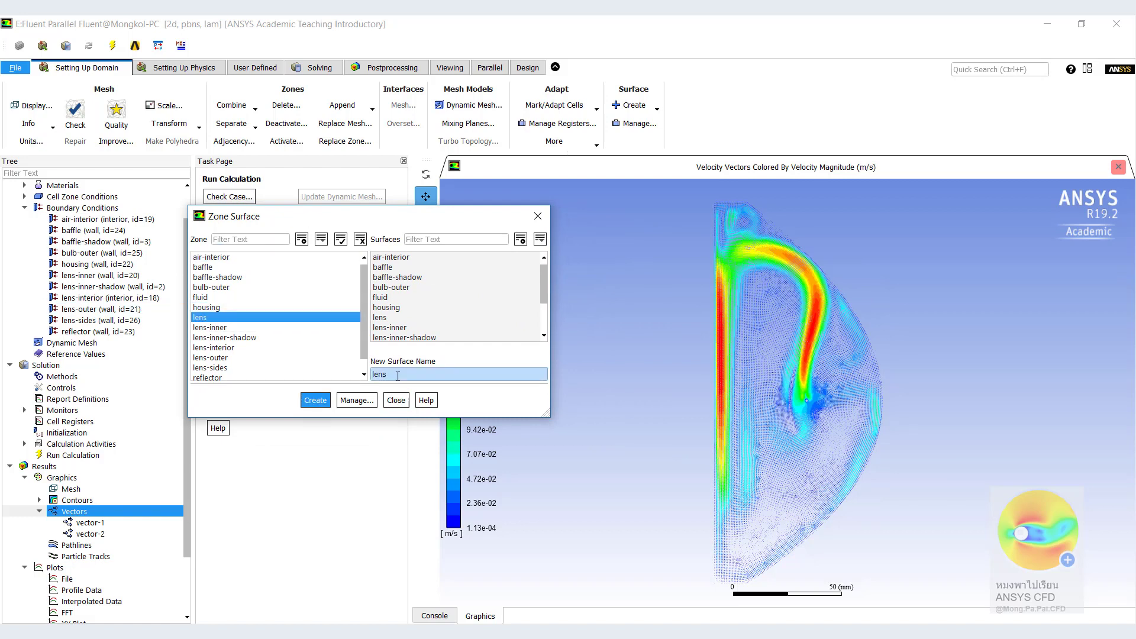
click(316, 401)
click(396, 401)
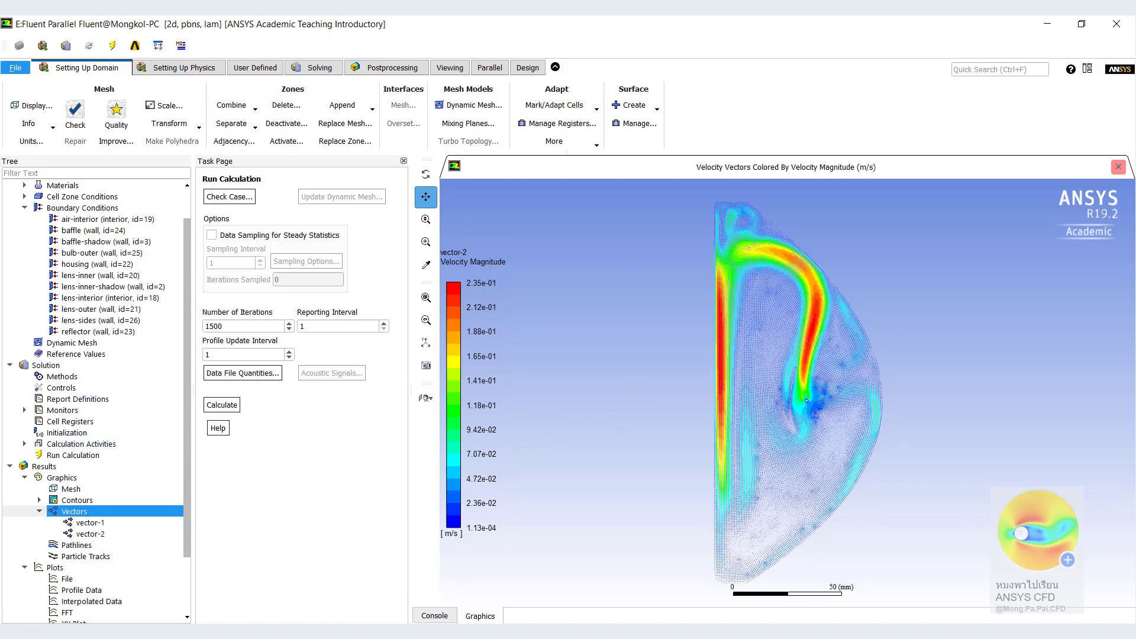
- Edit contour-1 to show static temperature on the lens surface only, deselecting the fluid surface, and display it
click(38, 498)
click(40, 500)
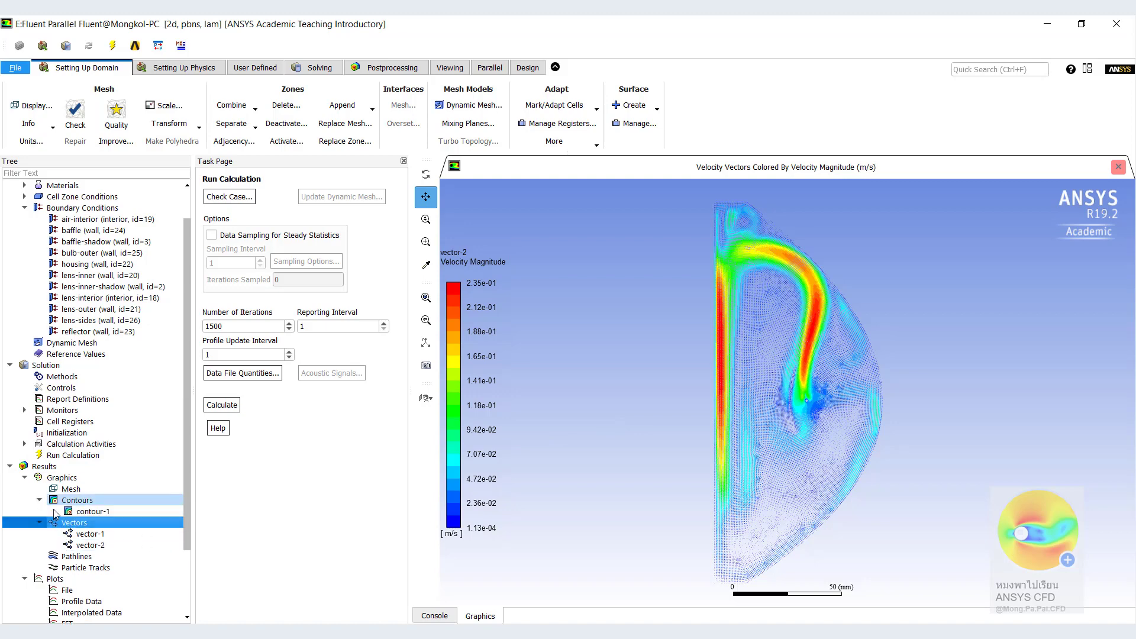
click(82, 511)
double_click(85, 512)
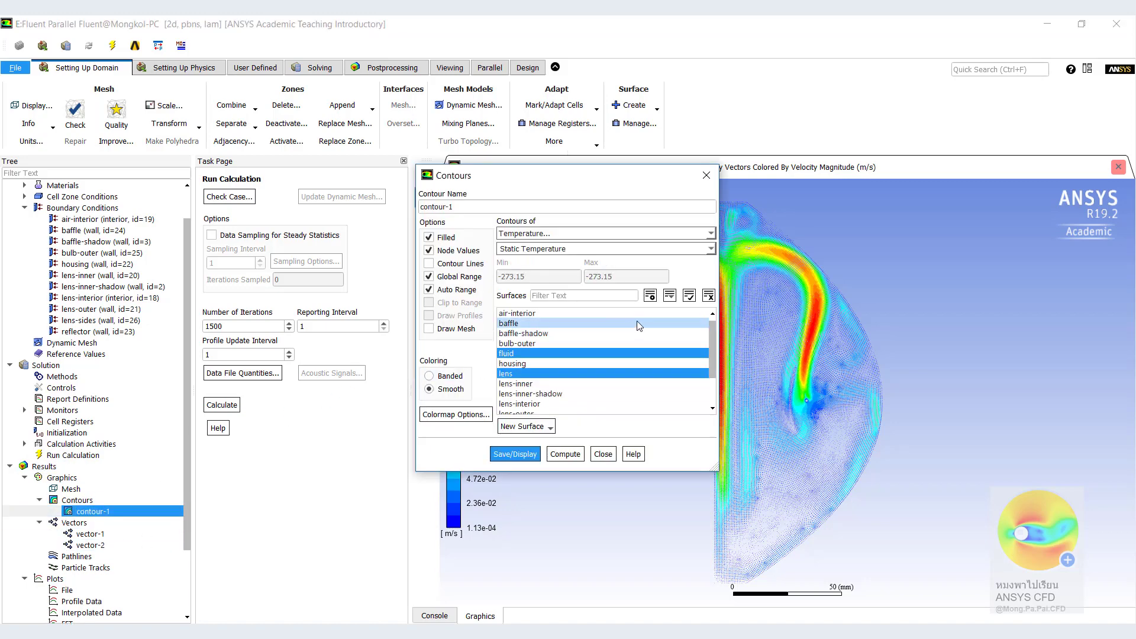
click(588, 353)
click(515, 454)
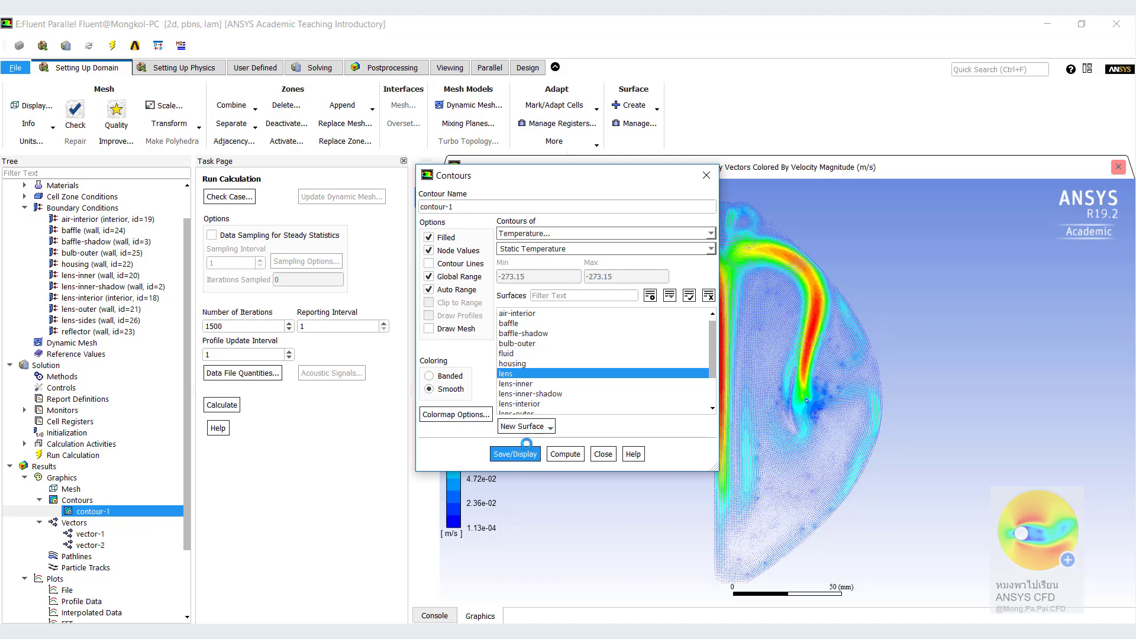
drag(607, 179, 421, 176)
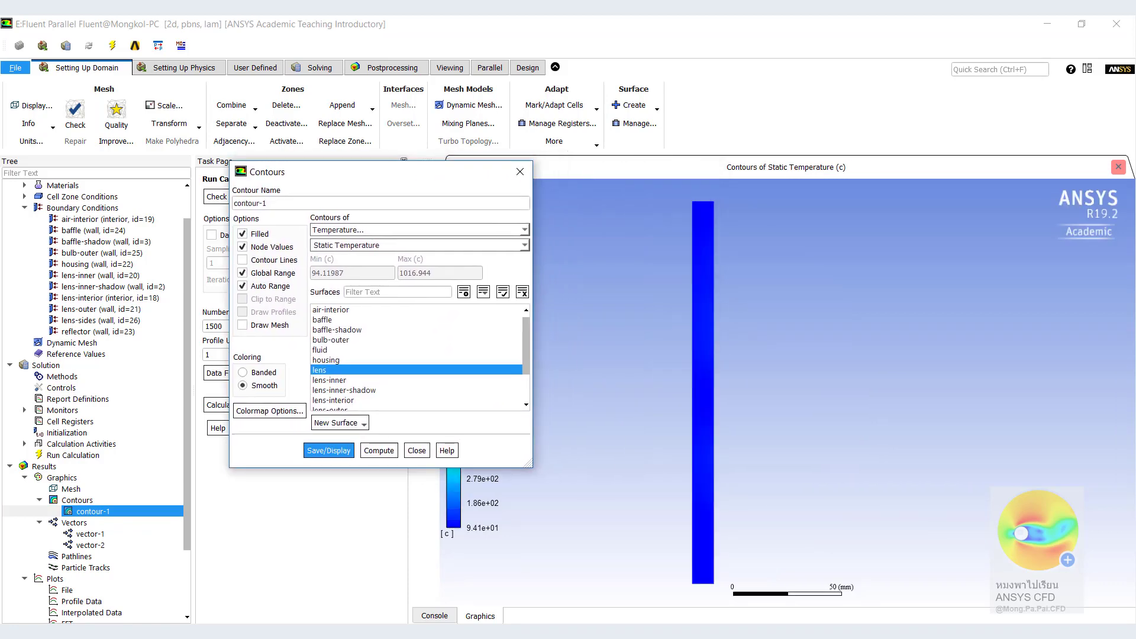
- Display total temperature contours on the lens, and switch contour-1 back to static temperature
click(524, 246)
click(355, 266)
click(329, 451)
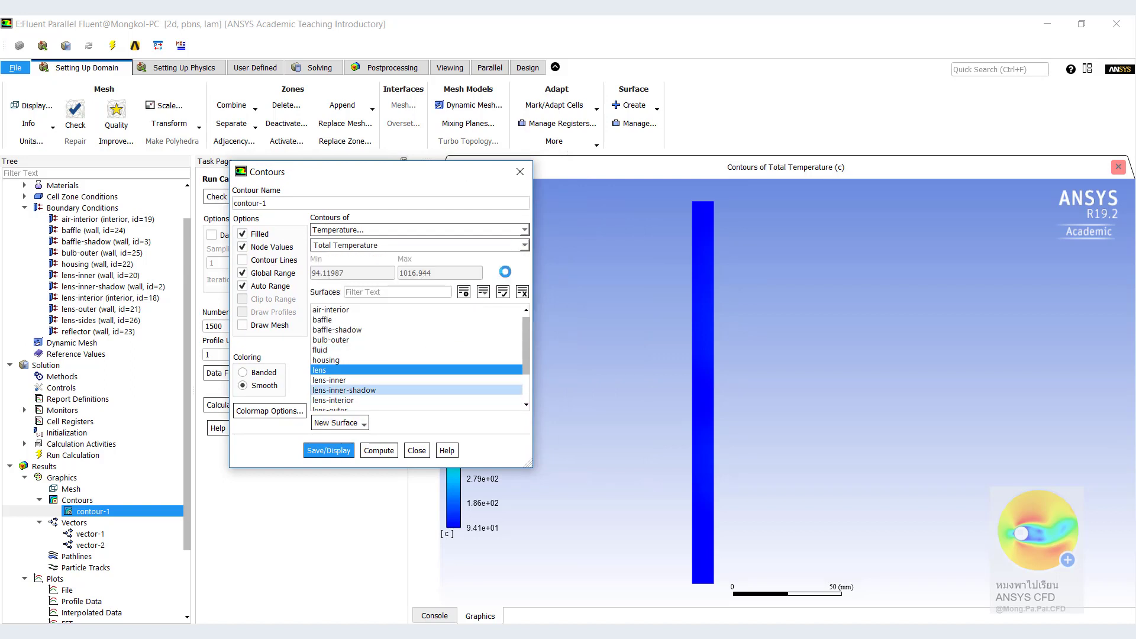
click(525, 245)
key(Up)
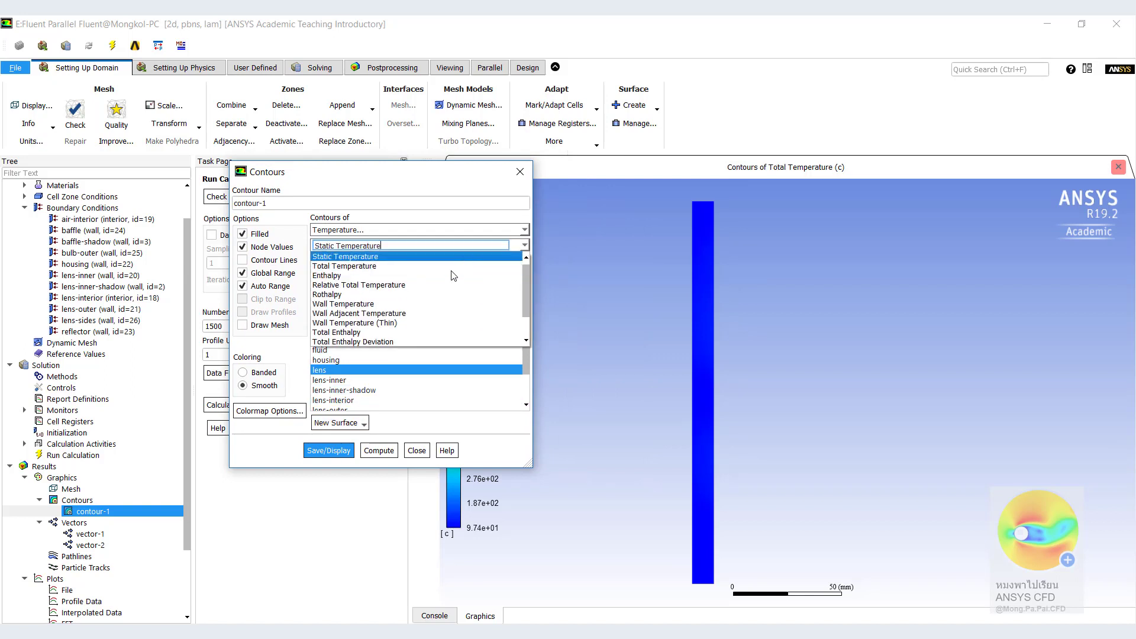
key(Return)
click(333, 450)
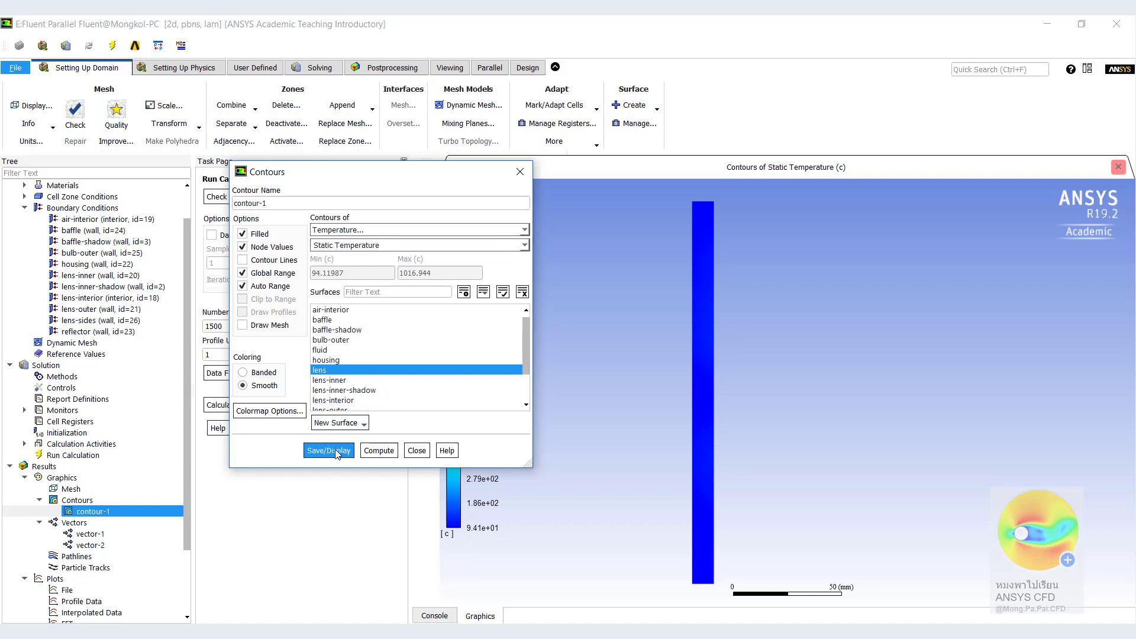
- Display velocity magnitude contours on the lens, and return contour-1 to static temperature
click(525, 230)
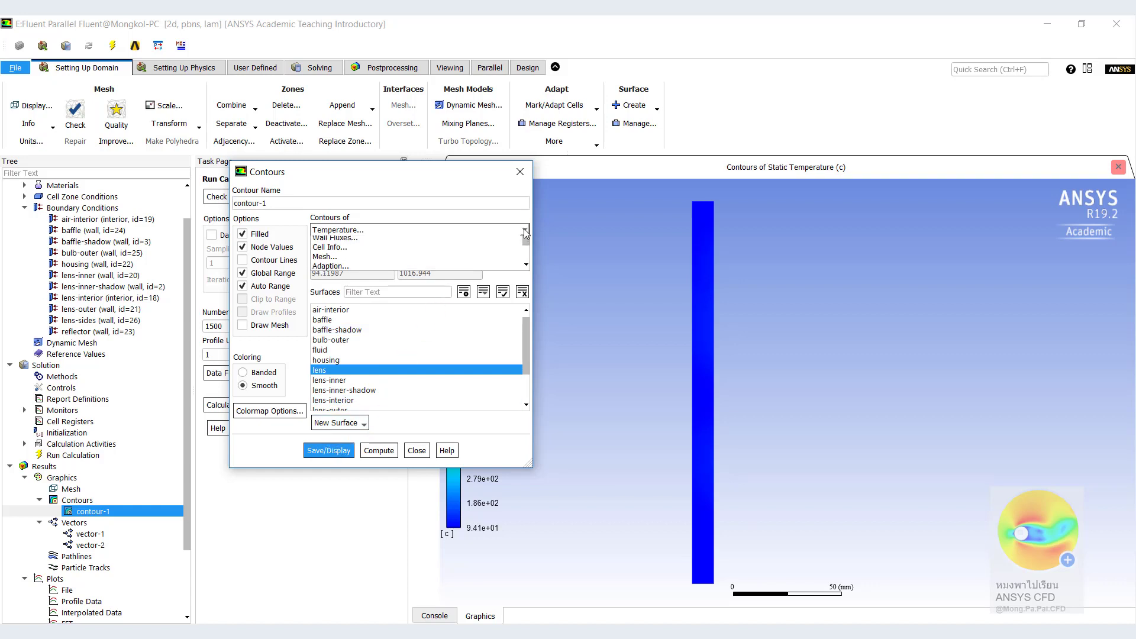
click(445, 261)
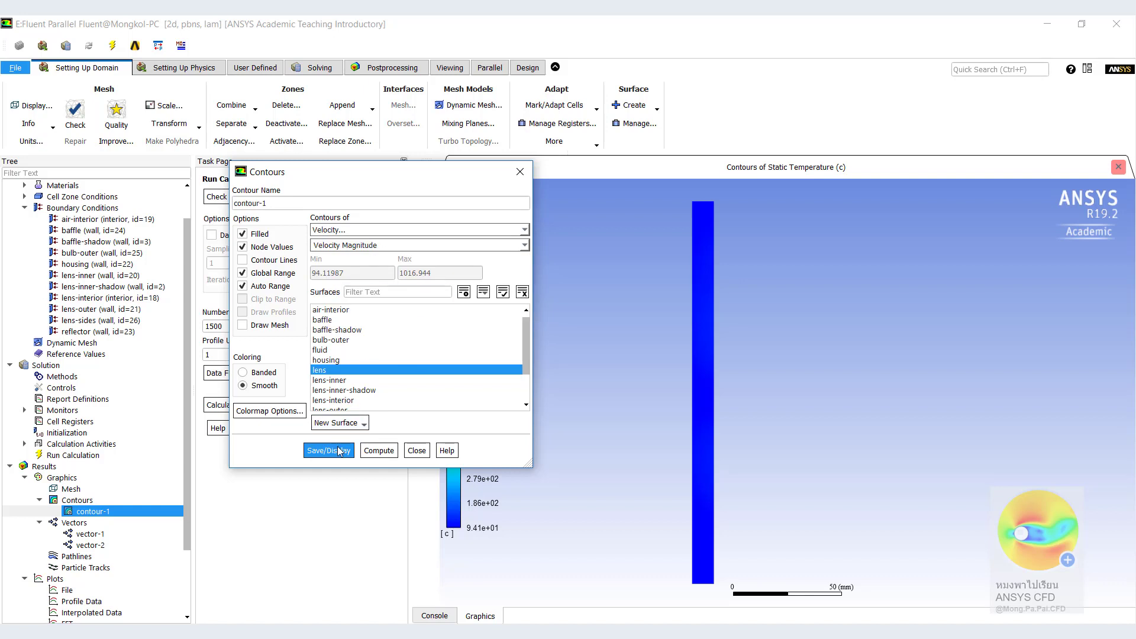
click(338, 451)
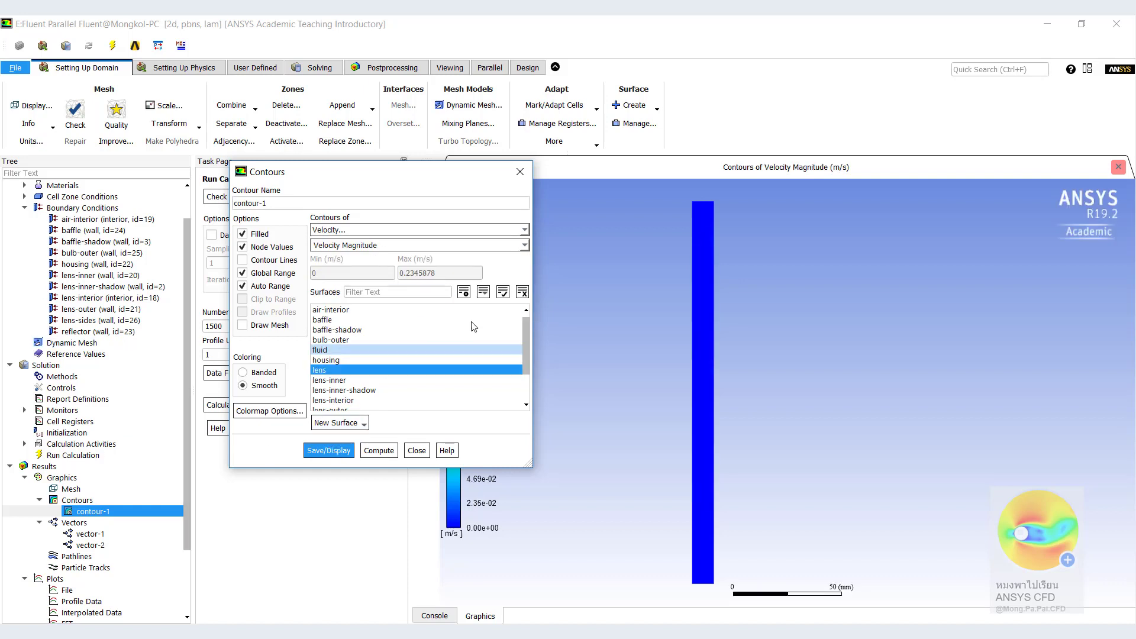
click(525, 247)
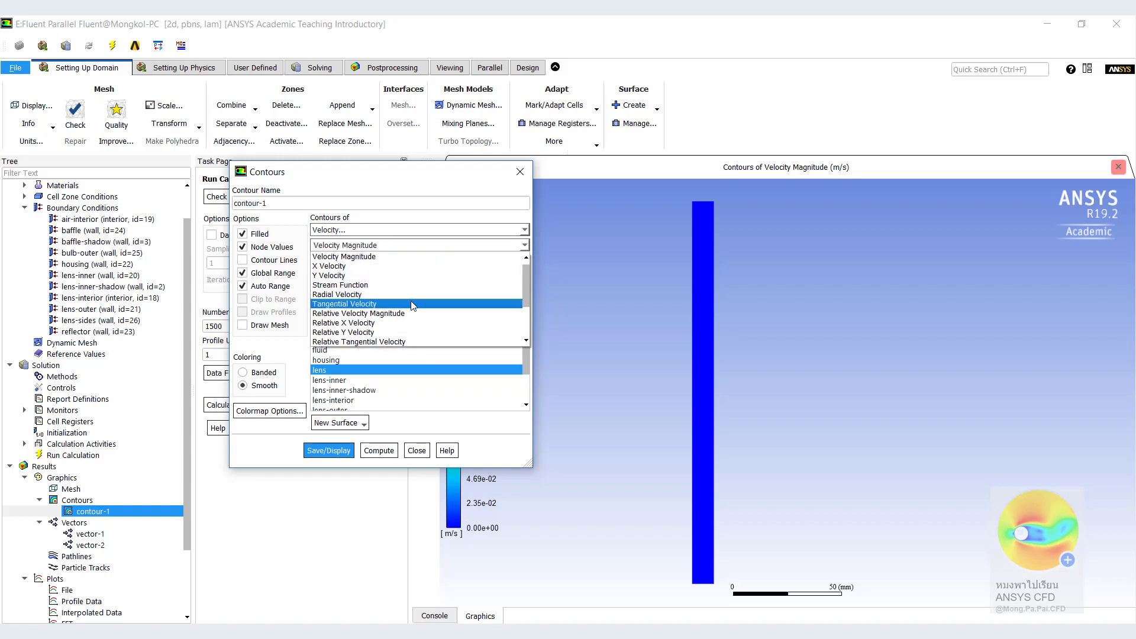
click(459, 231)
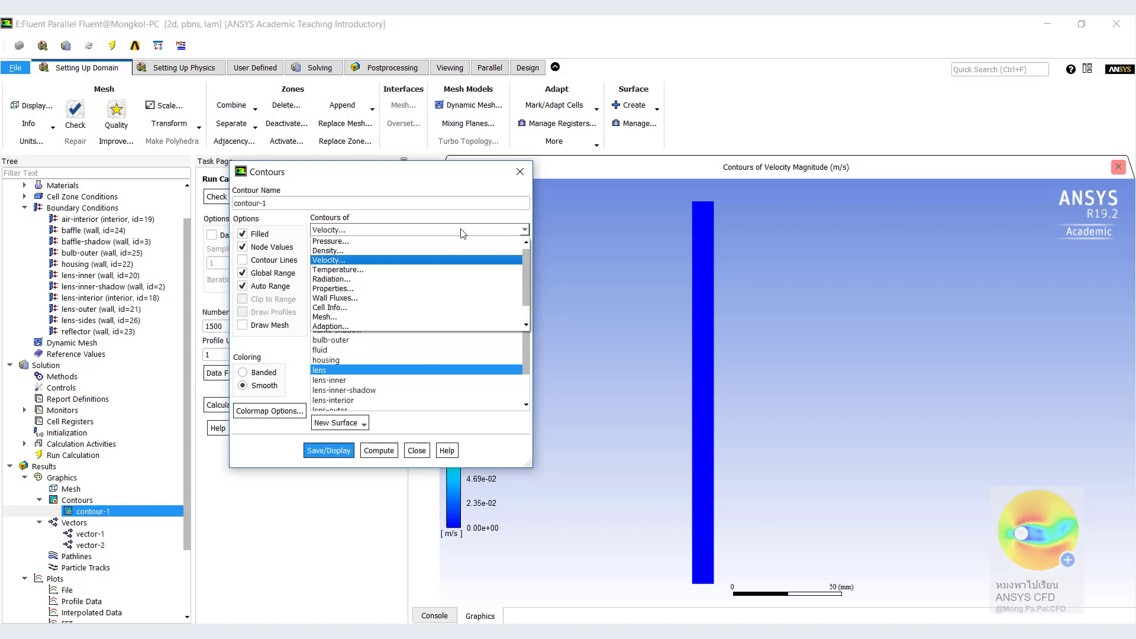
click(418, 271)
click(340, 451)
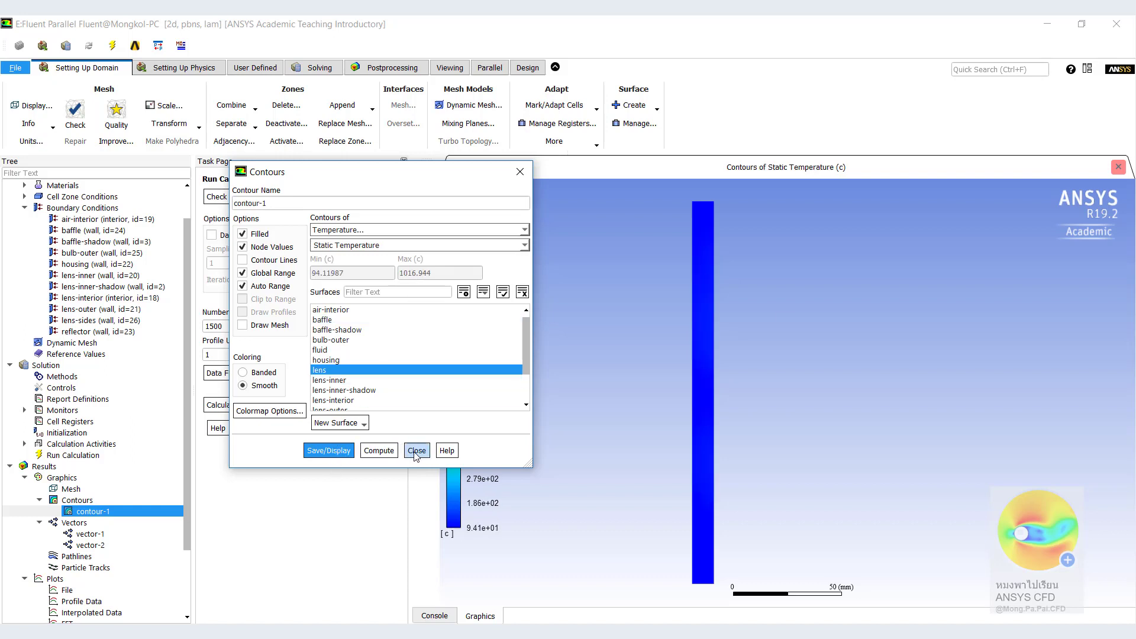
- Deselect all surfaces for contour-1 and display the static temperature across the whole domain
click(521, 292)
scroll(444, 379, down, 2)
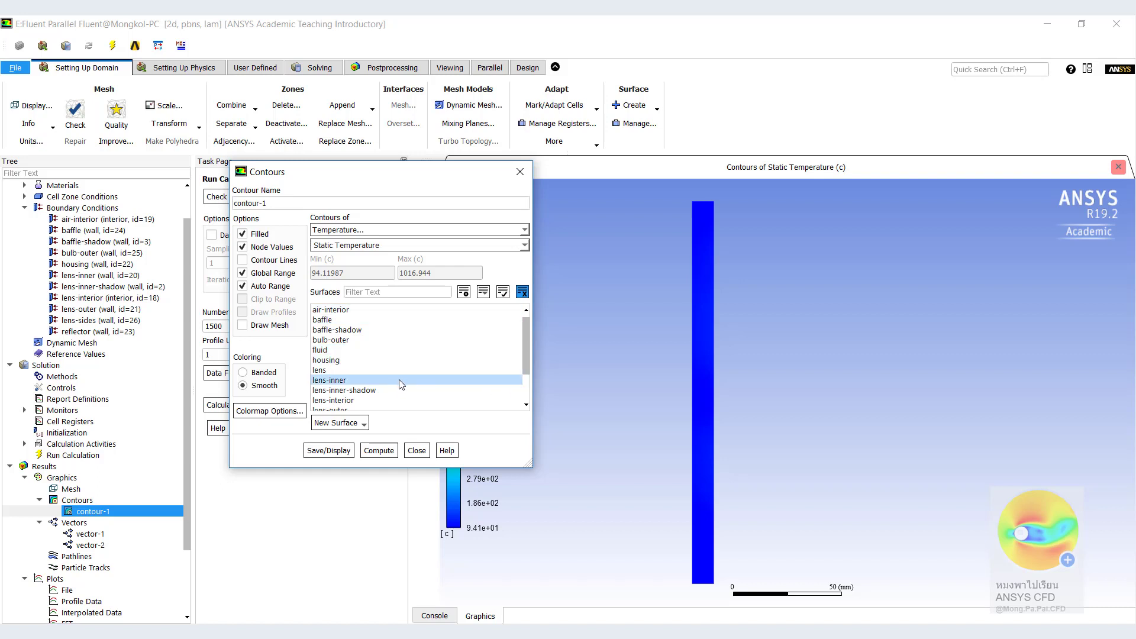
click(342, 450)
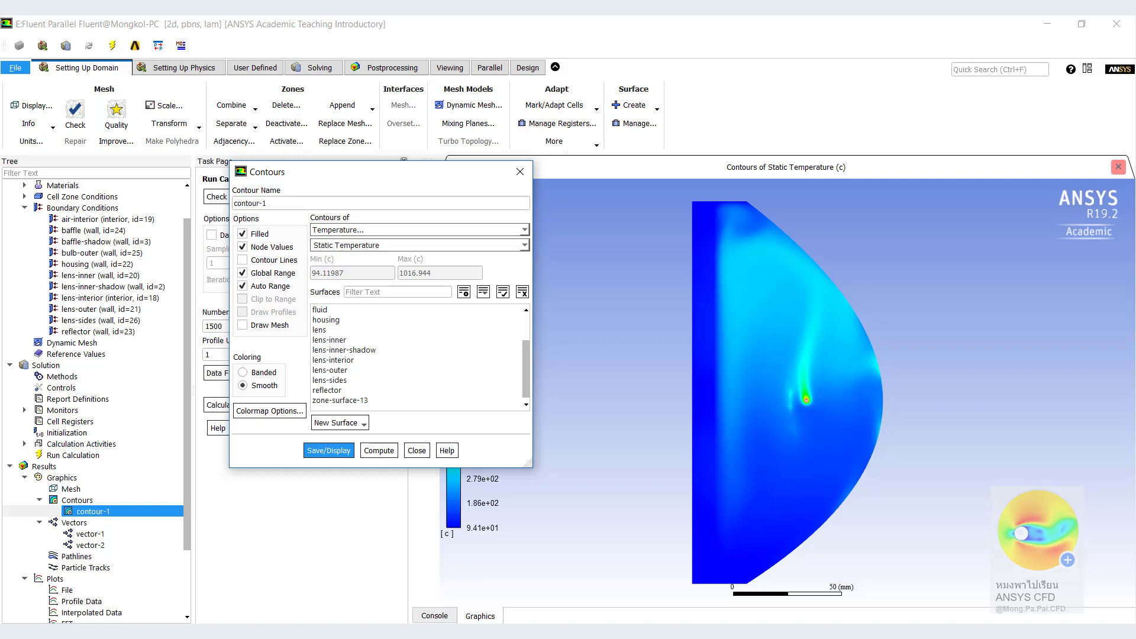
- Show static temperature on zone-surface-13 only with Global Range turned off, and close the contour settings
click(340, 400)
click(329, 451)
drag(268, 172, 192, 144)
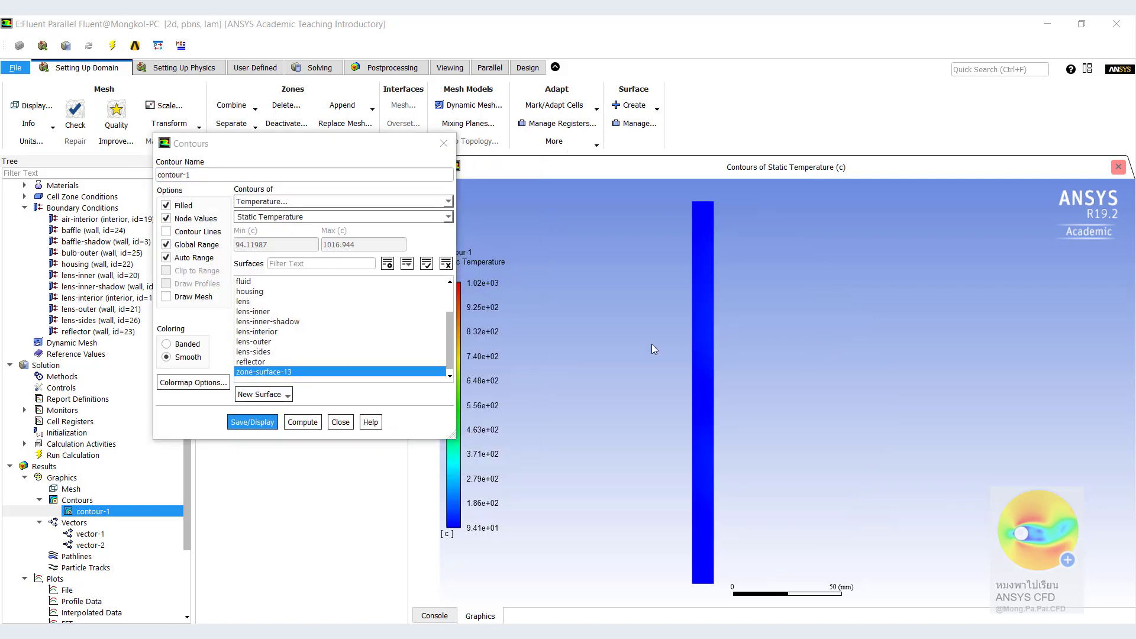
click(166, 245)
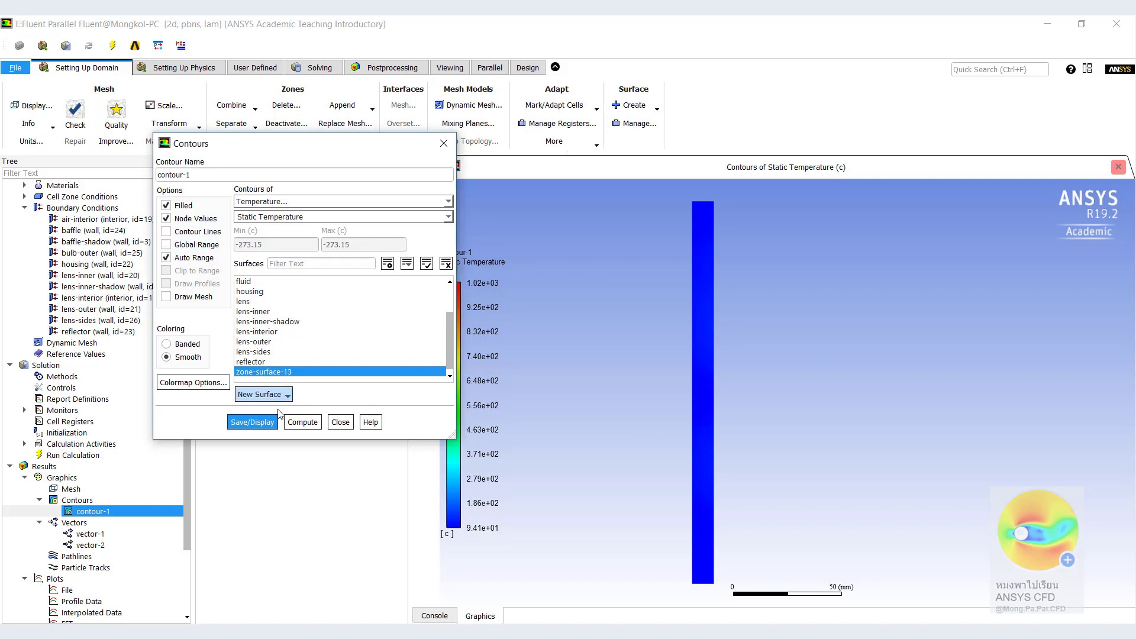
click(264, 423)
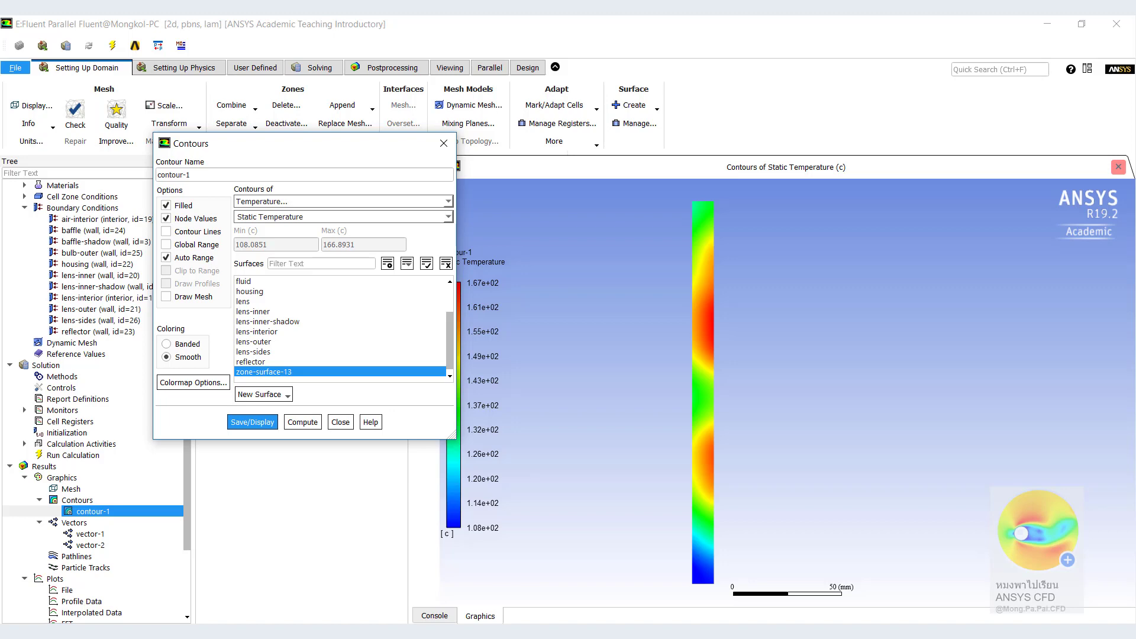
click(340, 422)
- Start a new XY plot with Node Values off and the position on the Y axis instead of the X axis
scroll(86, 521, down, 3)
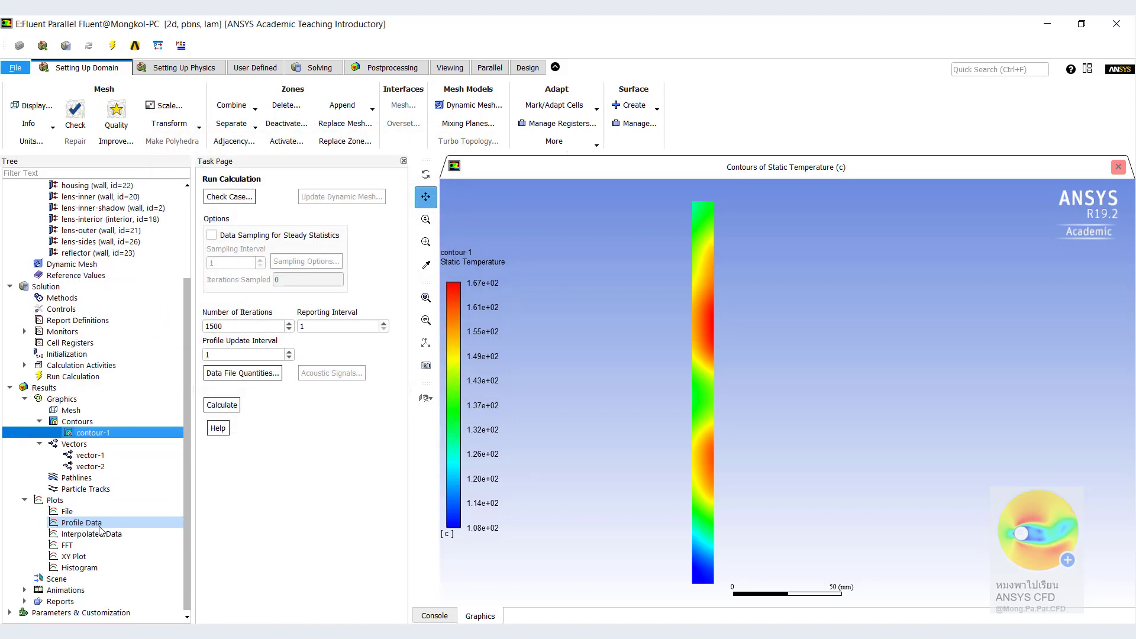
click(74, 556)
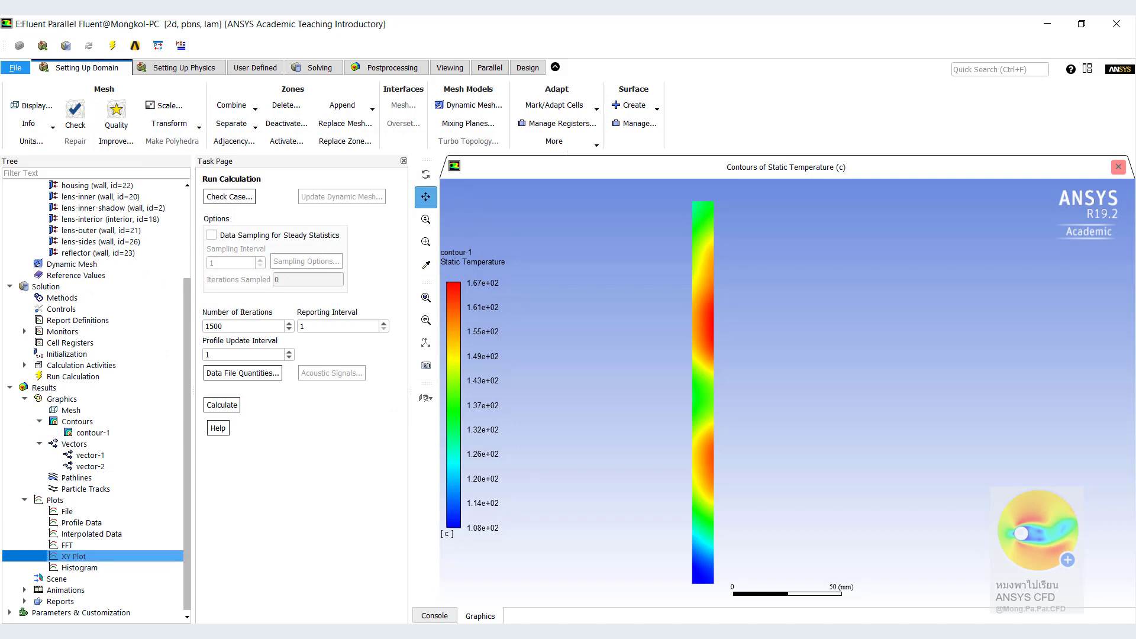
double_click(74, 556)
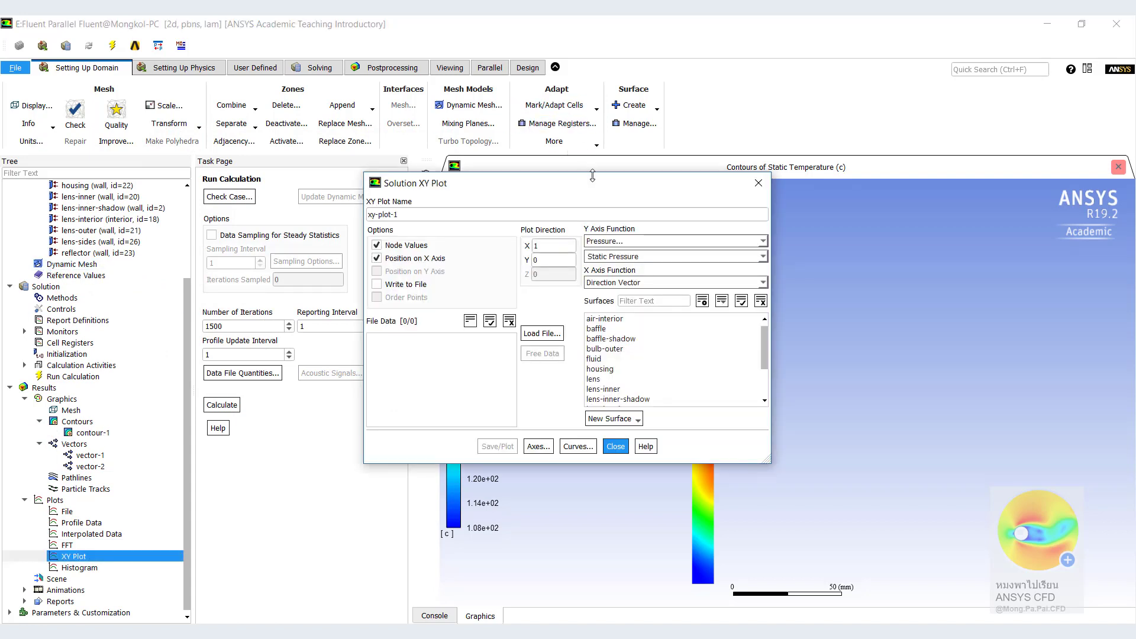
drag(600, 189, 408, 182)
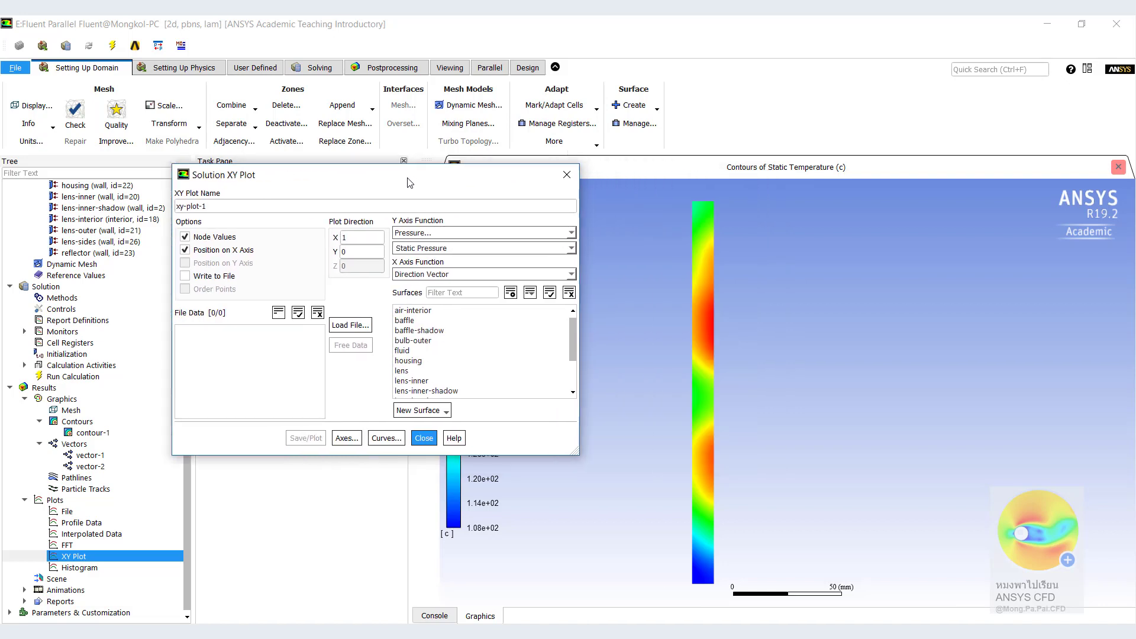
click(231, 238)
click(226, 251)
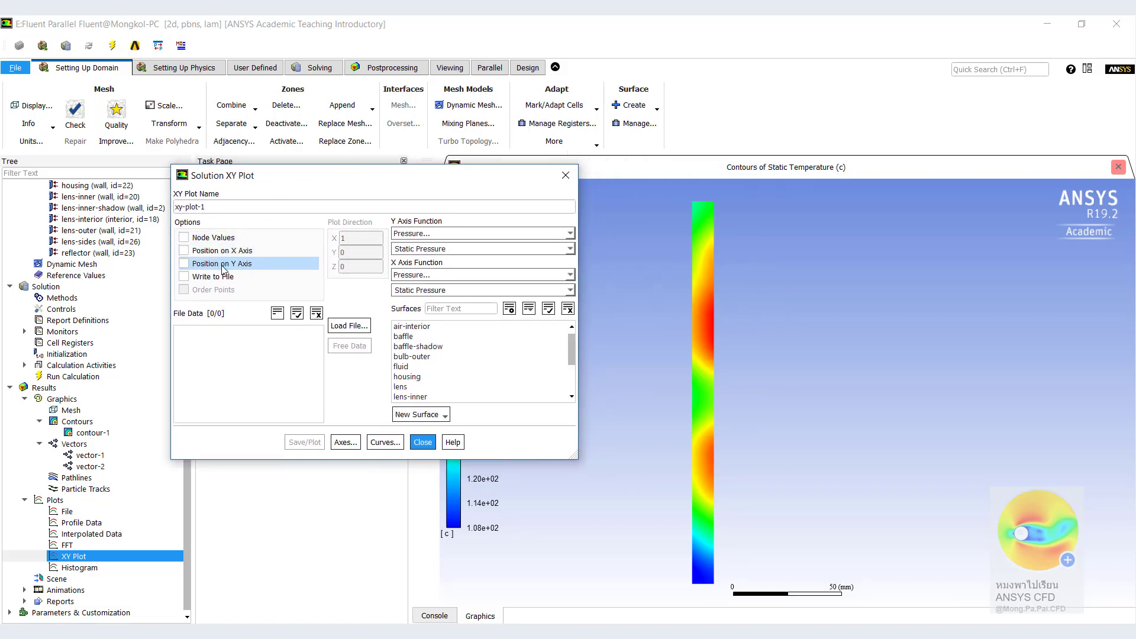
click(224, 264)
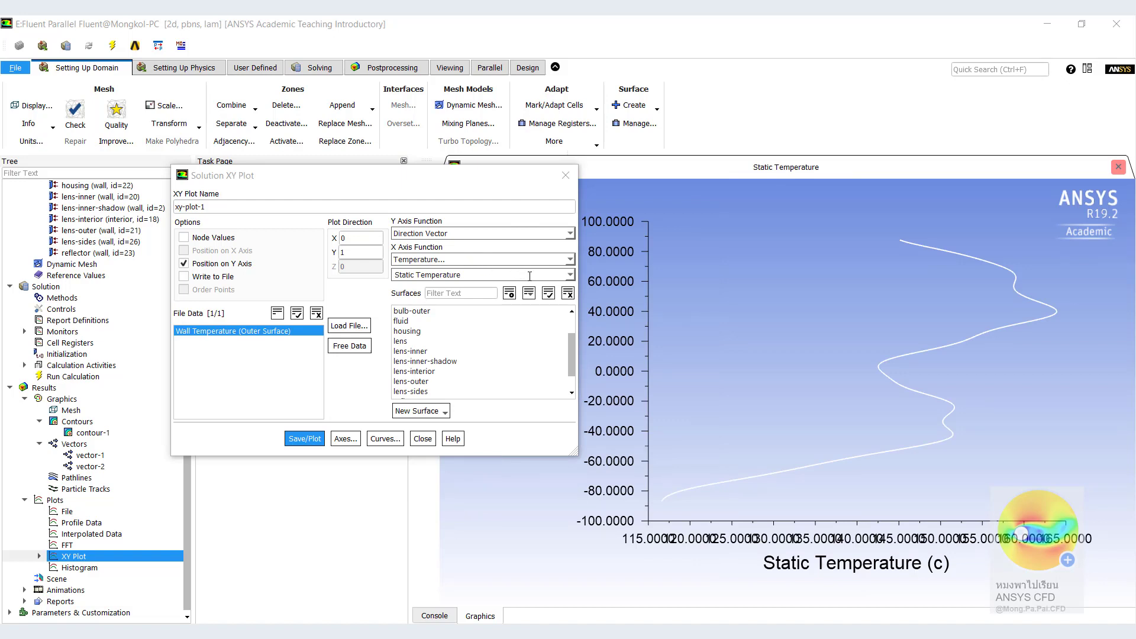
- Set the XY plot's X axis function to Wall Temperature
click(570, 275)
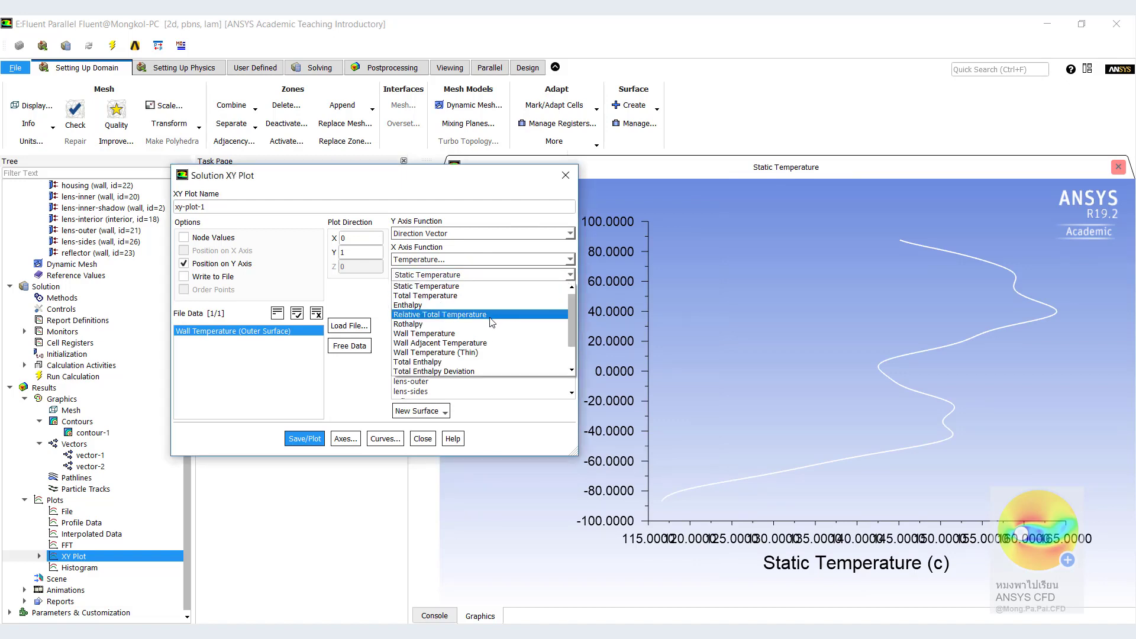
click(481, 333)
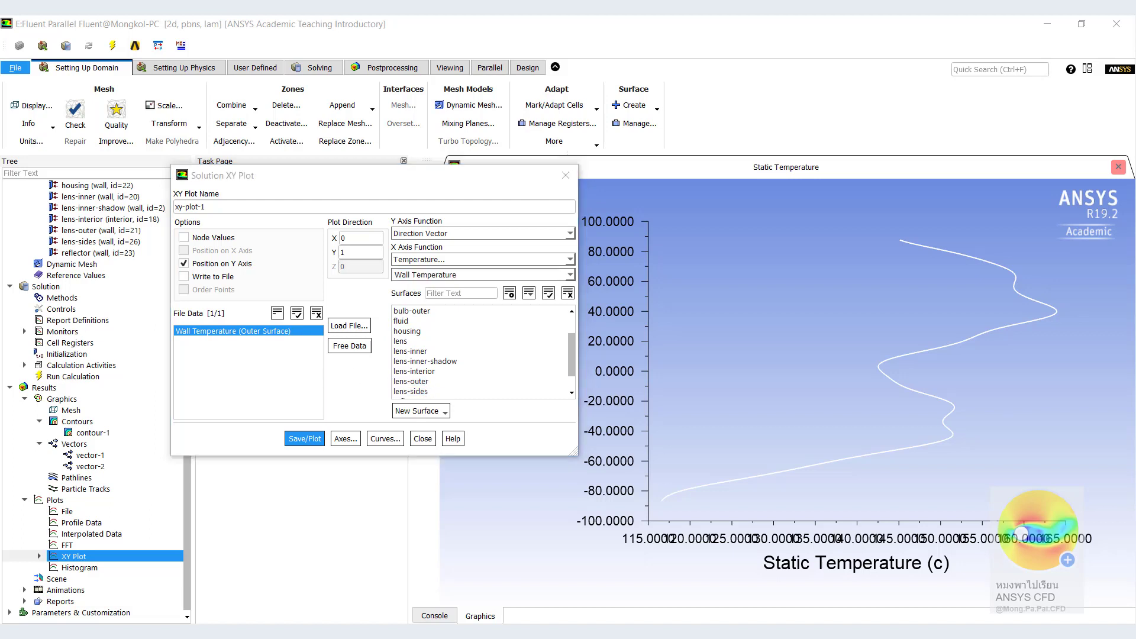
click(446, 352)
click(443, 351)
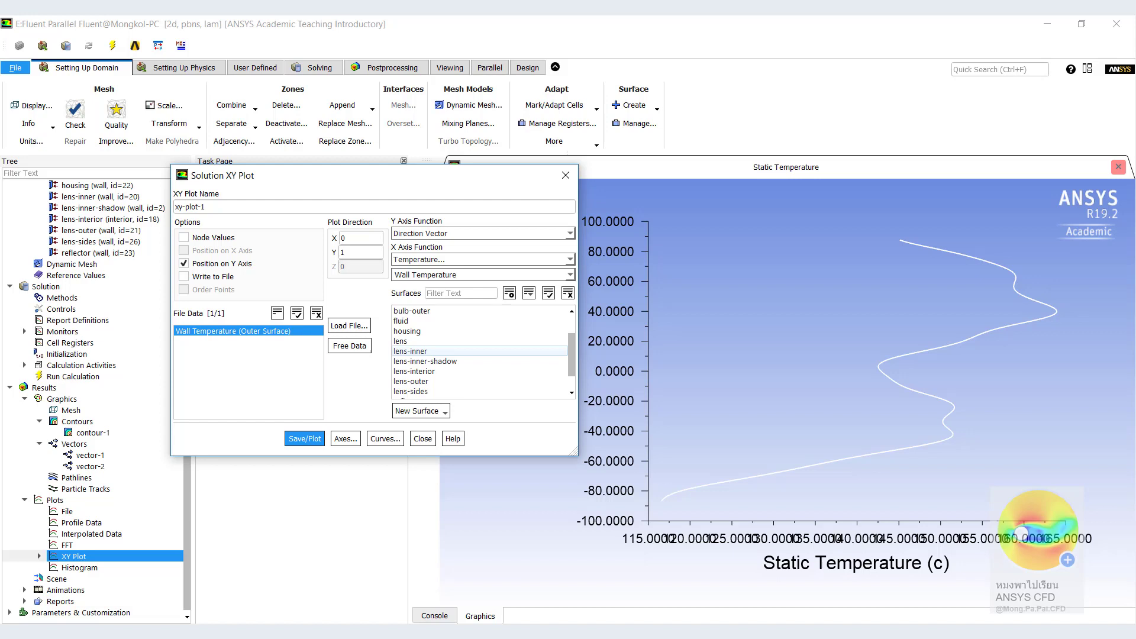
- Try to set the plot's X axis precision to 0 and its label to "Temperature on Lens Inner"
click(344, 440)
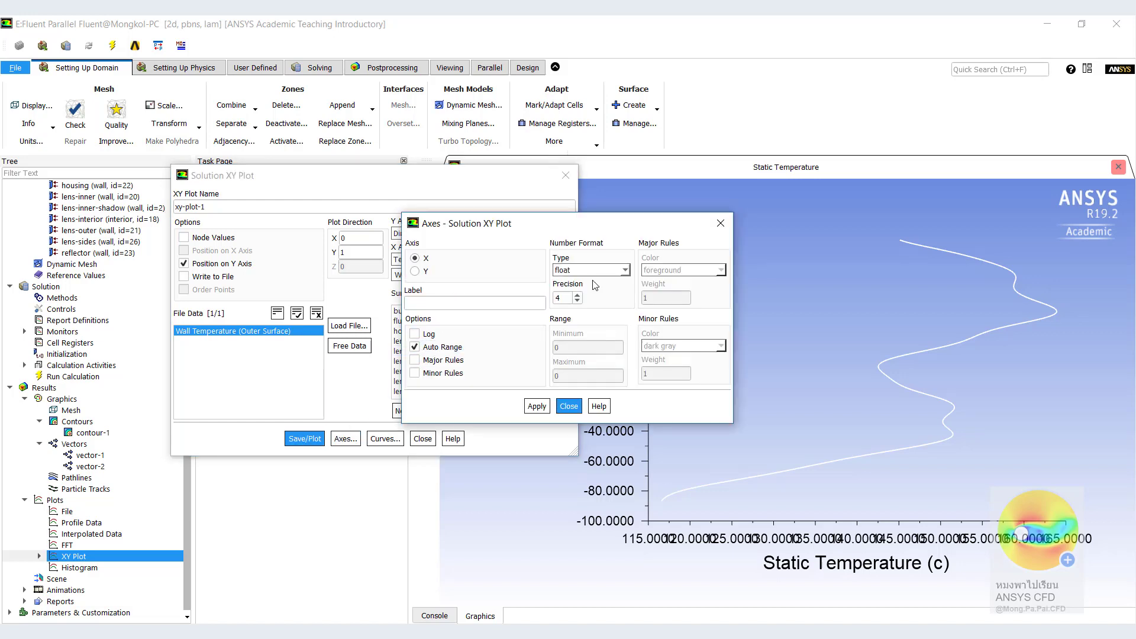
click(577, 301)
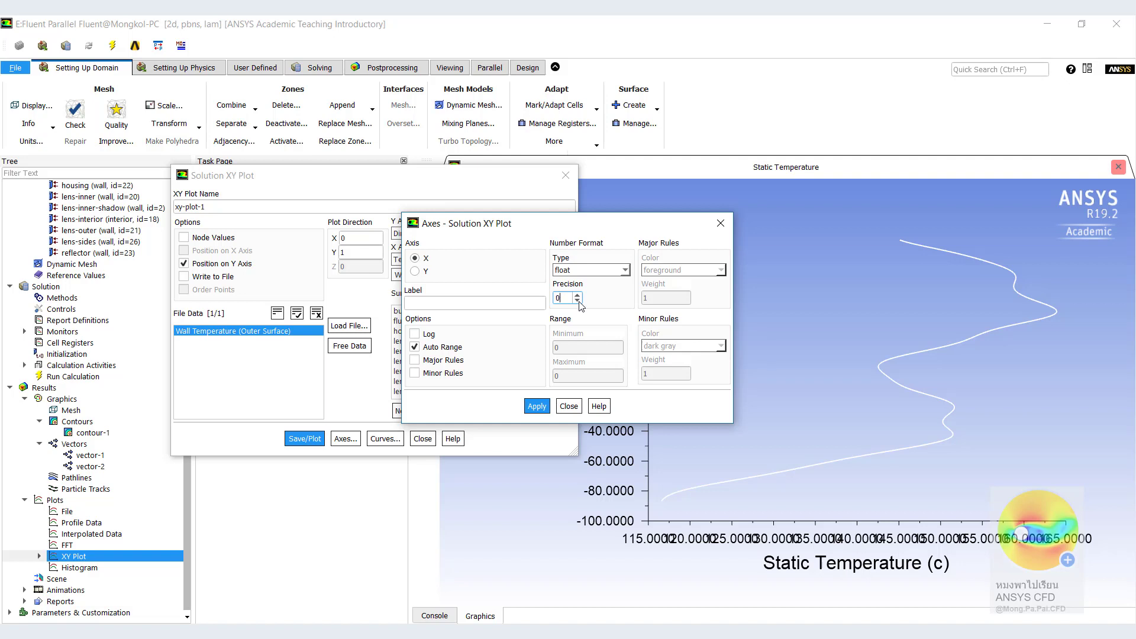
click(449, 304)
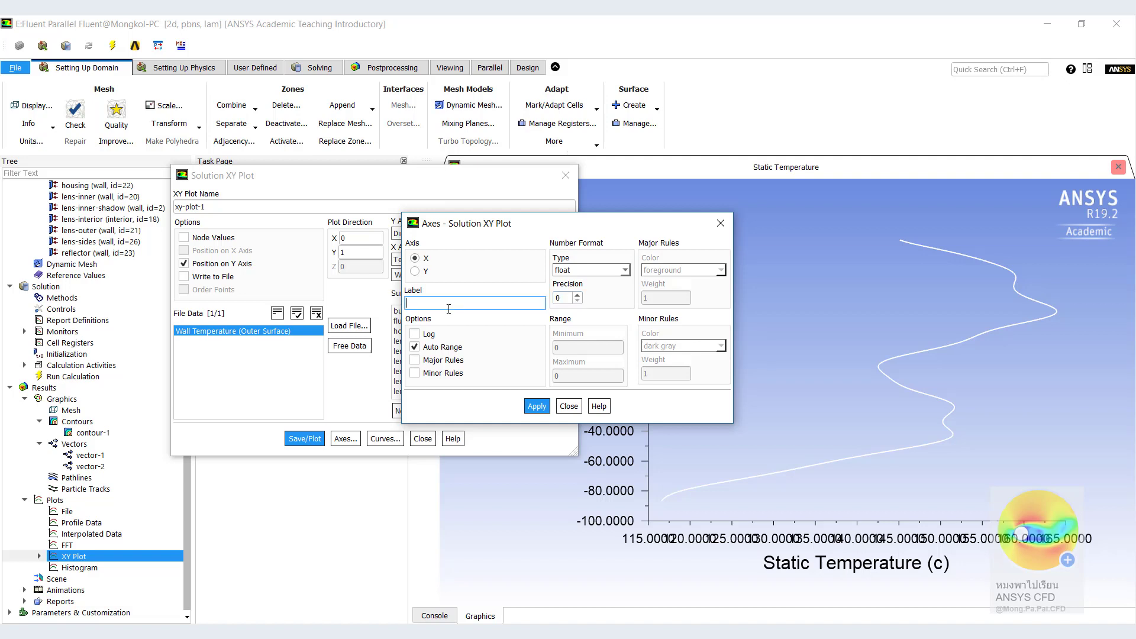
text(Temper)
text(at)
text(ure)
text( on Len)
text(s In)
text(ner)
- Label the plot's Y axis "Y Position on Lens Inner" with precision 0, apply the axis settings and replot xy-plot-1
click(438, 271)
click(425, 304)
text(Y Position on Lens Inne)
click(579, 301)
click(579, 302)
click(579, 301)
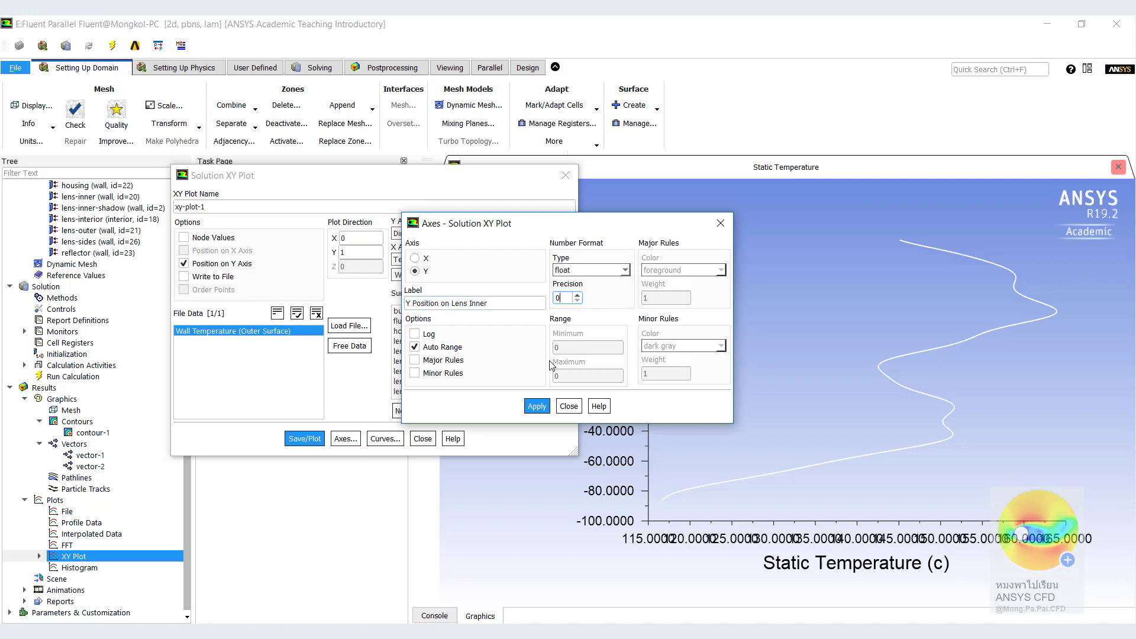
click(537, 406)
click(568, 407)
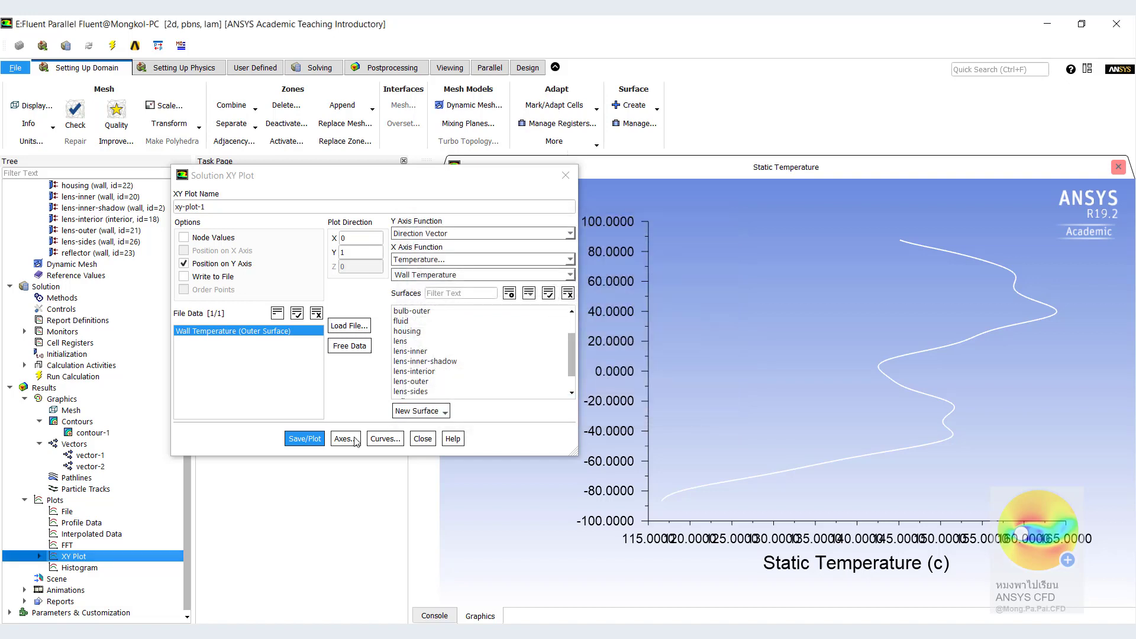
click(305, 439)
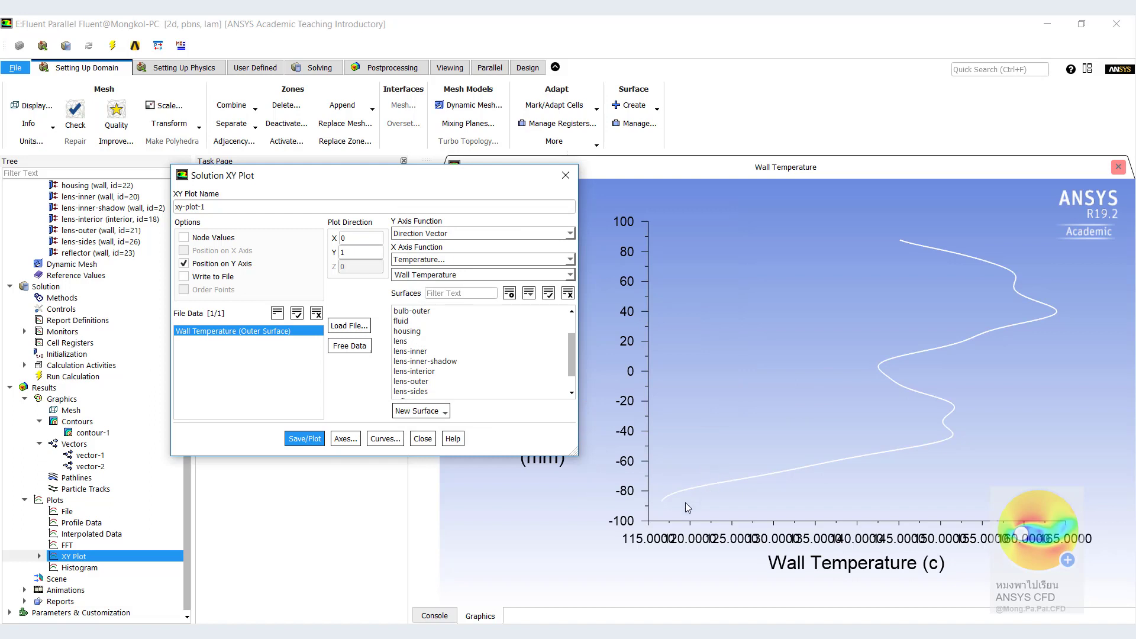
- Reapply the Y axis settings and redraw xy-plot-1
click(350, 438)
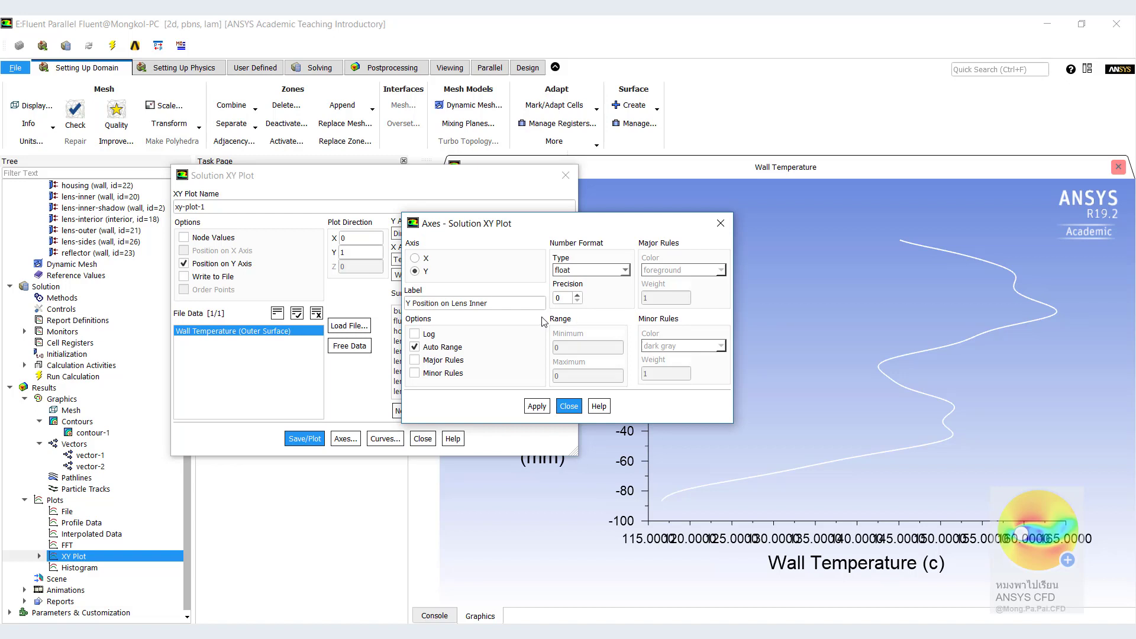
click(541, 405)
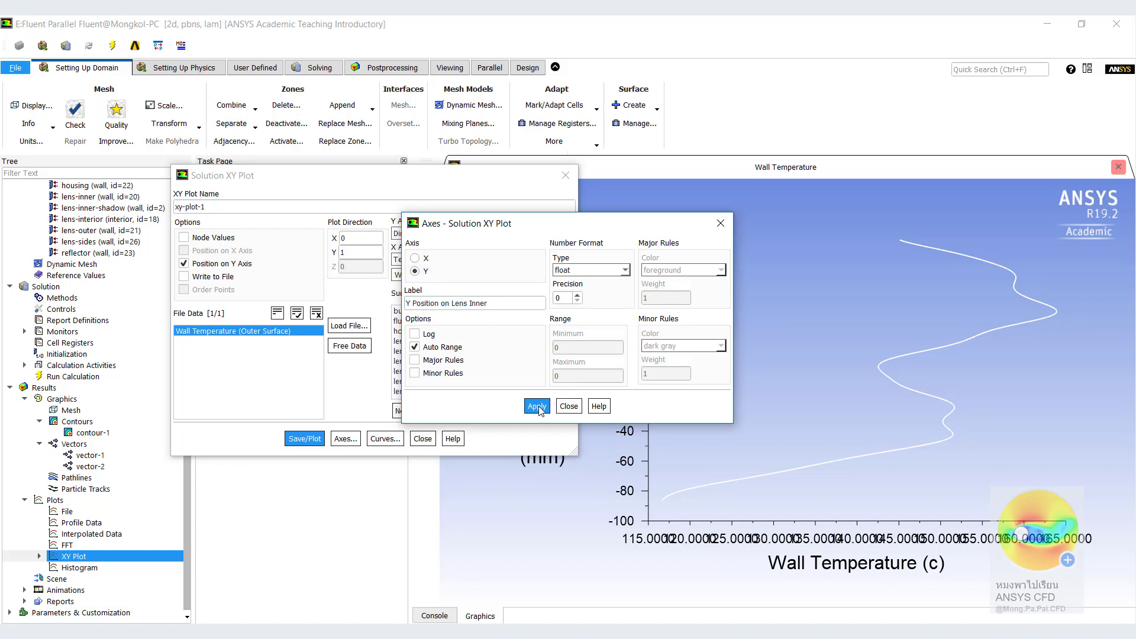
click(565, 408)
click(306, 441)
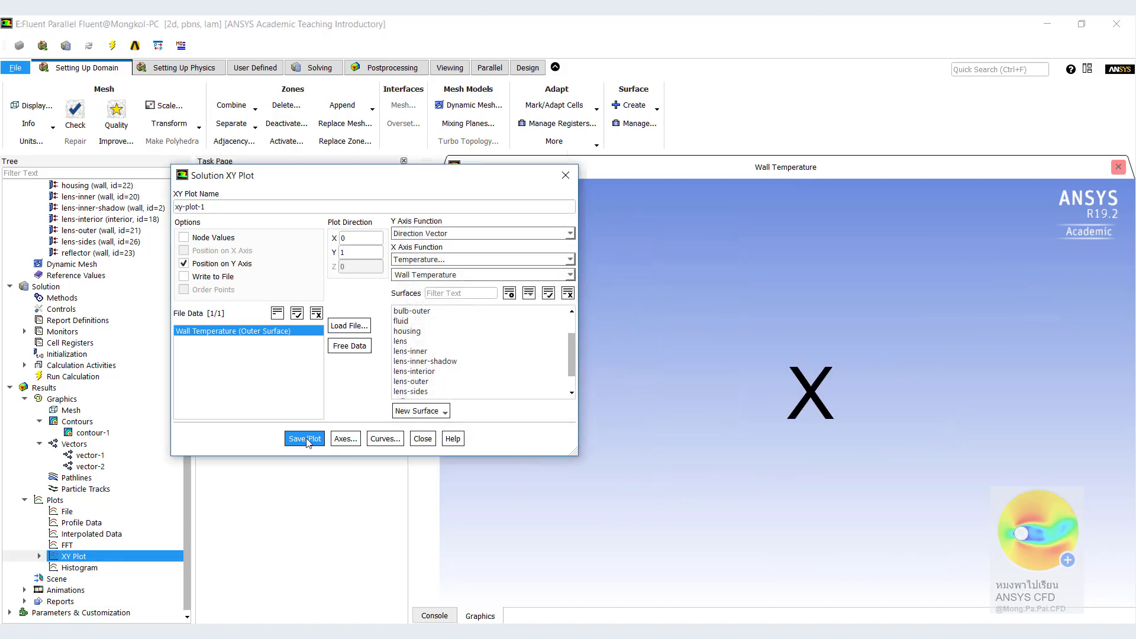
- Label the plot's X axis "Temperature on Lens Inner" with precision 0, and replot xy-plot-1
click(344, 439)
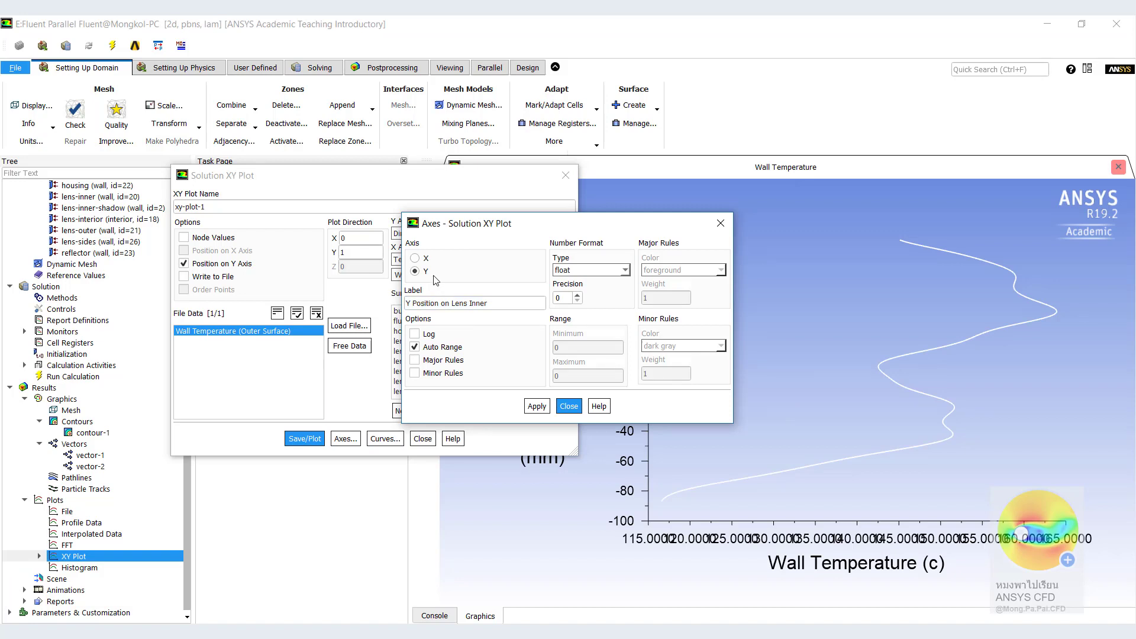
click(421, 258)
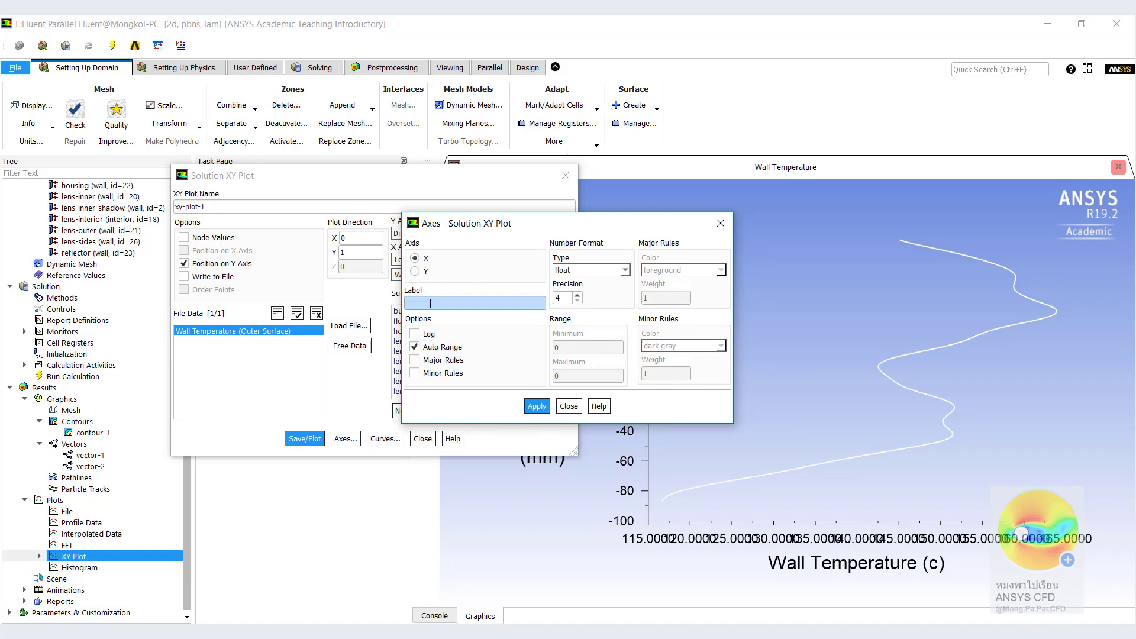
click(424, 271)
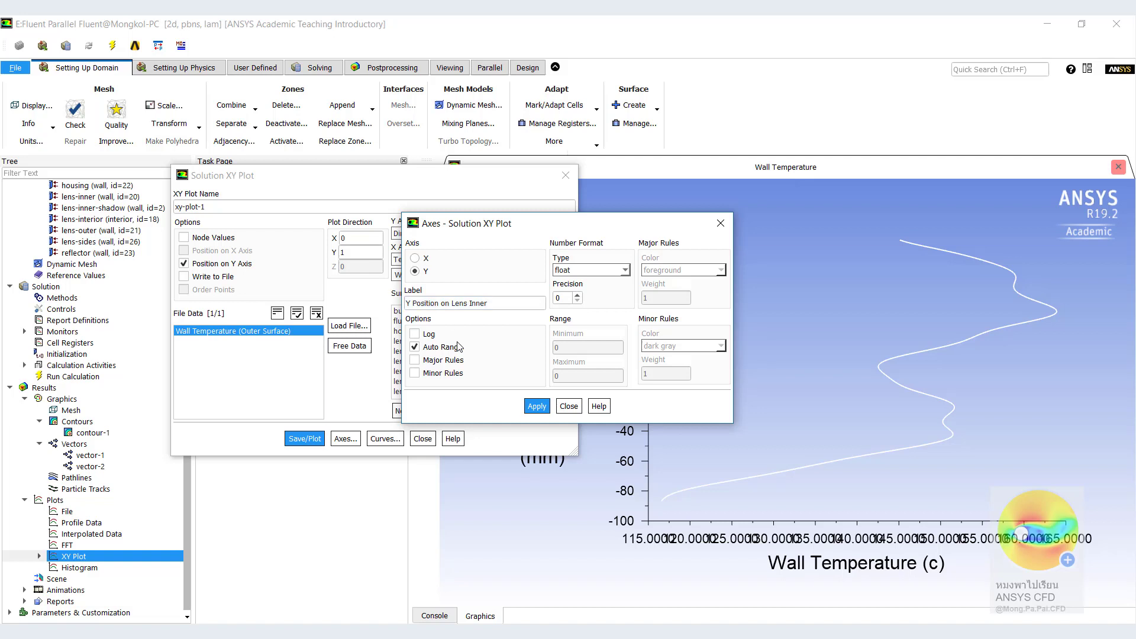
click(421, 259)
click(440, 303)
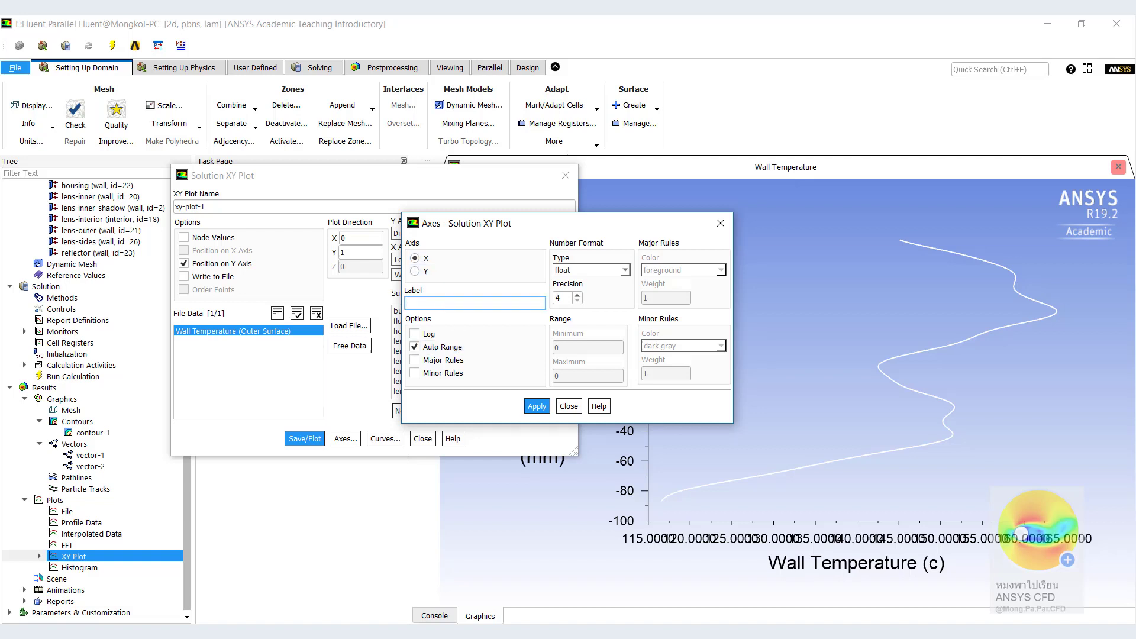
text(Temperature on Lens Inner)
click(578, 301)
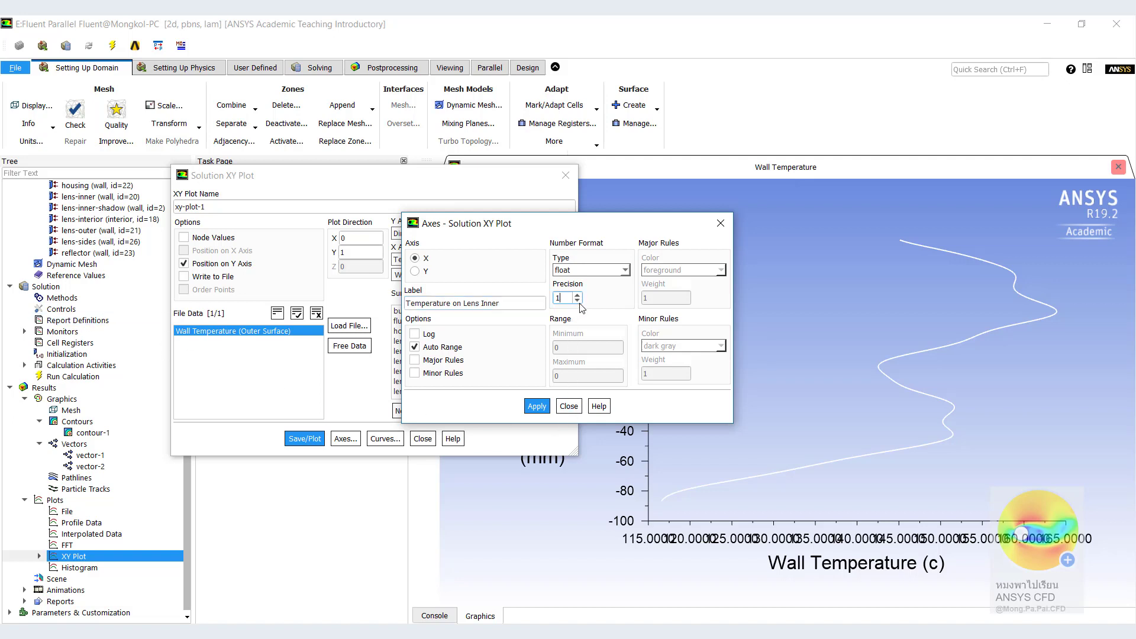
click(577, 300)
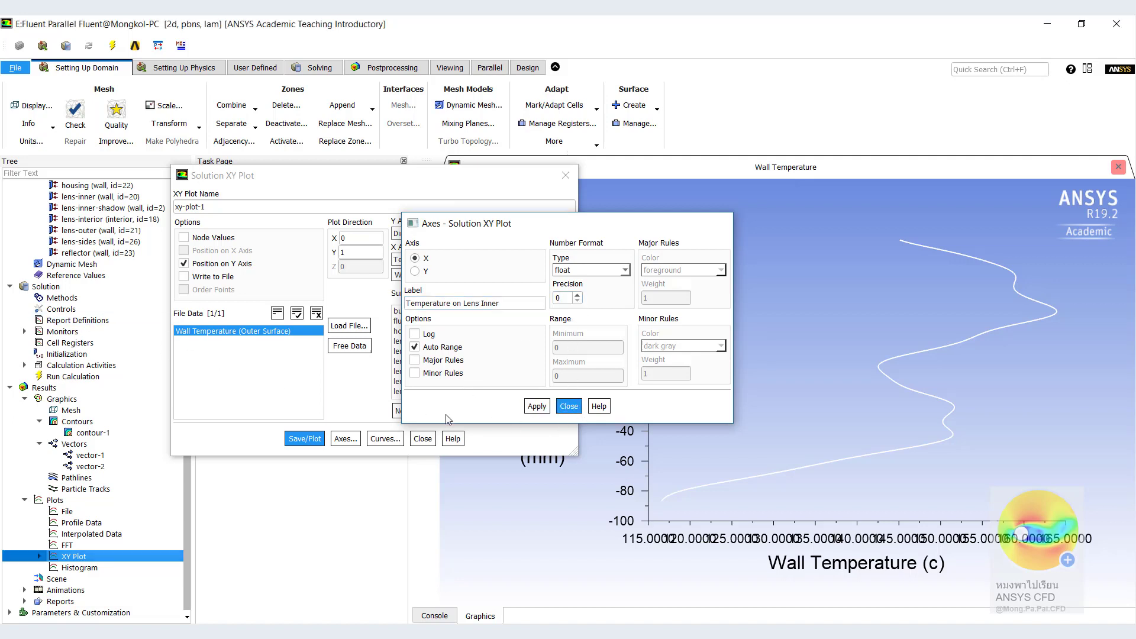
click(569, 406)
click(312, 441)
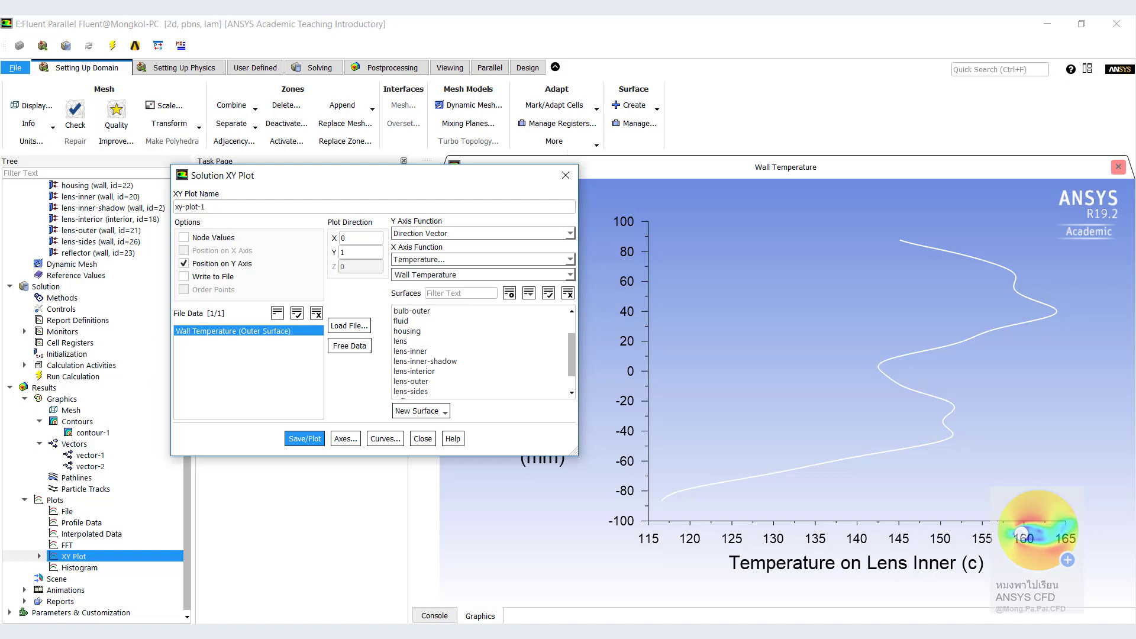
click(423, 440)
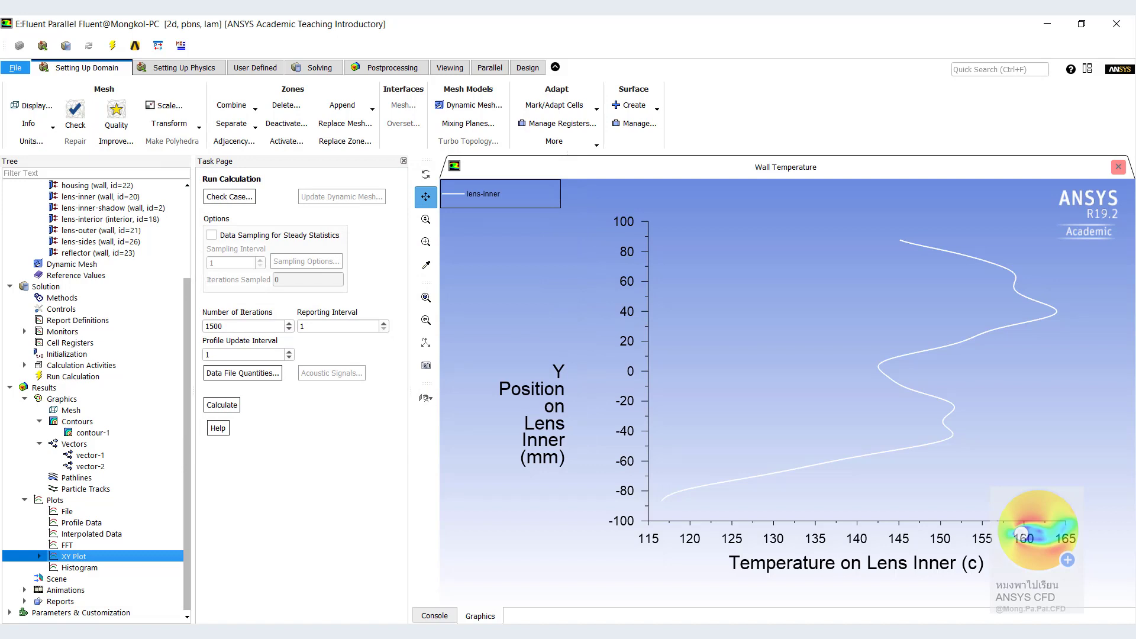
click(17, 68)
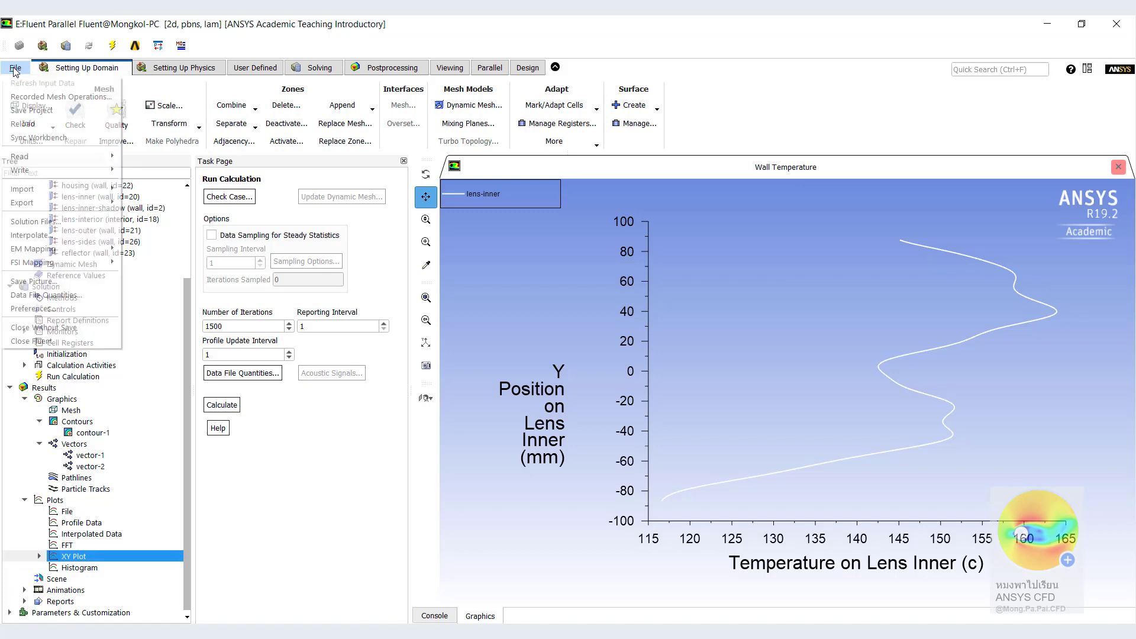
mouse_move(49, 169)
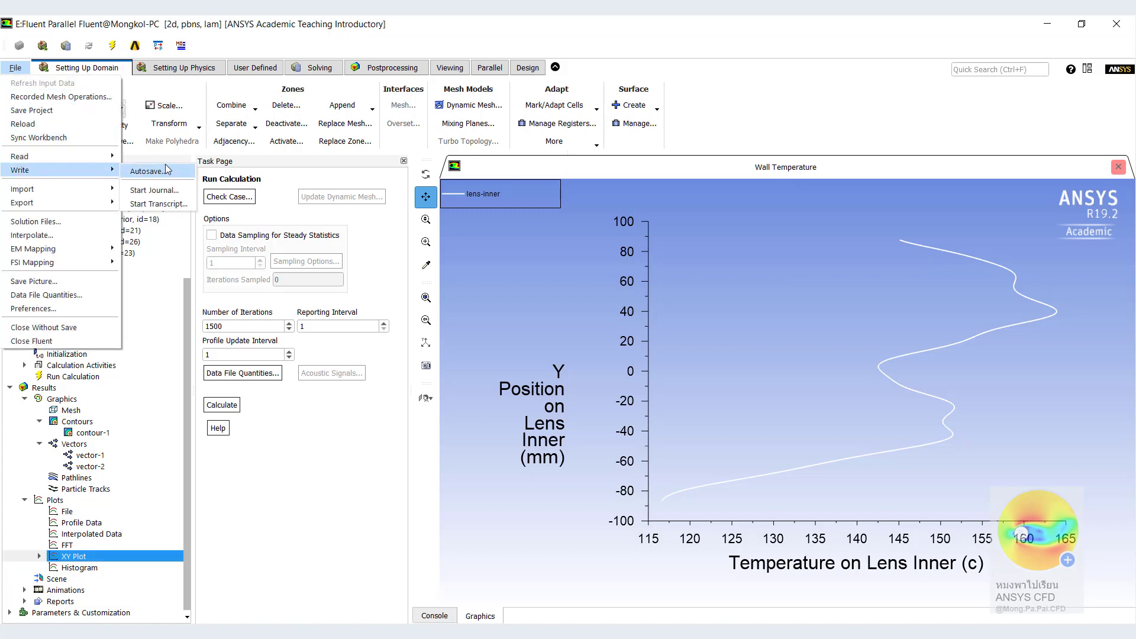
mouse_move(52, 202)
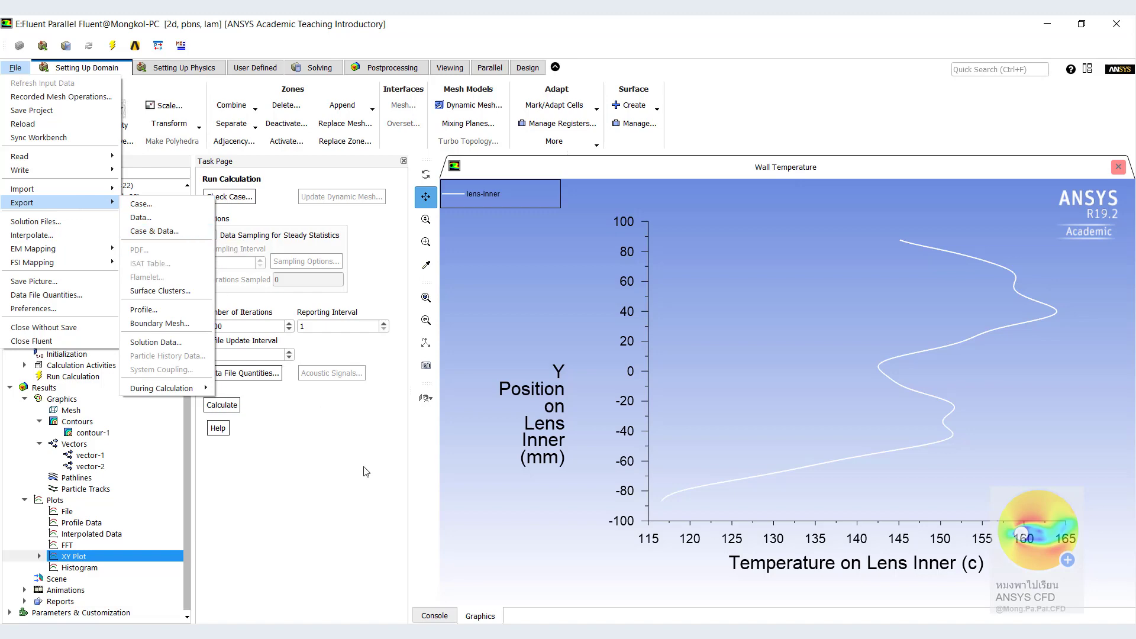
click(187, 230)
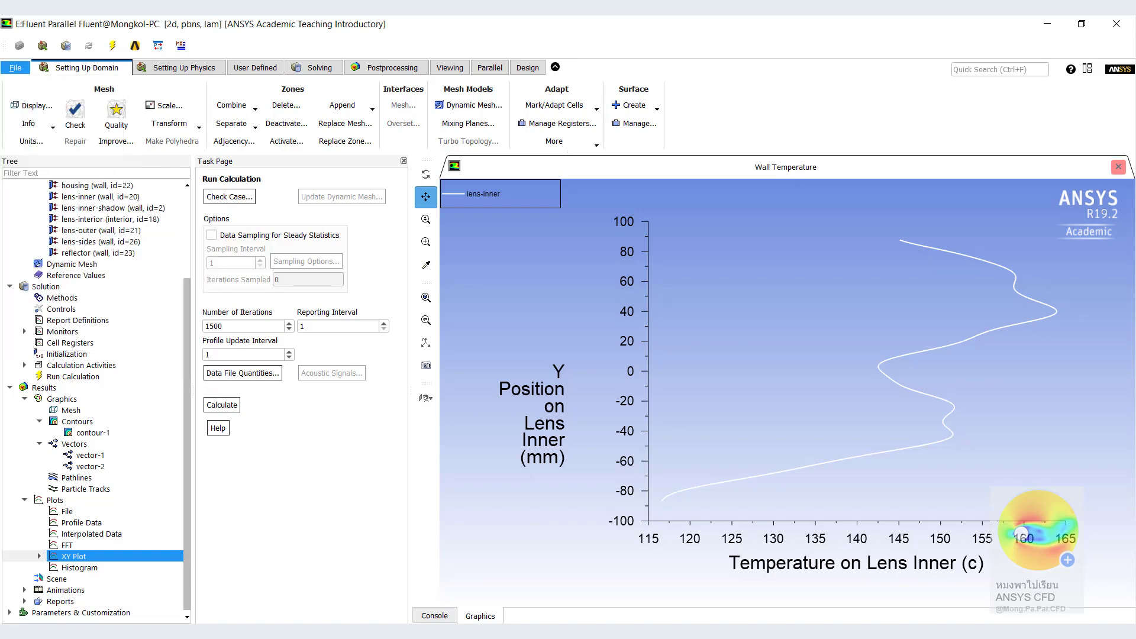
- Review the Discrete Ordinates radiation model's angular discretization settings, including its theta and phi divisions and pixels, and the run calculation settings
scroll(114, 265, up, 3)
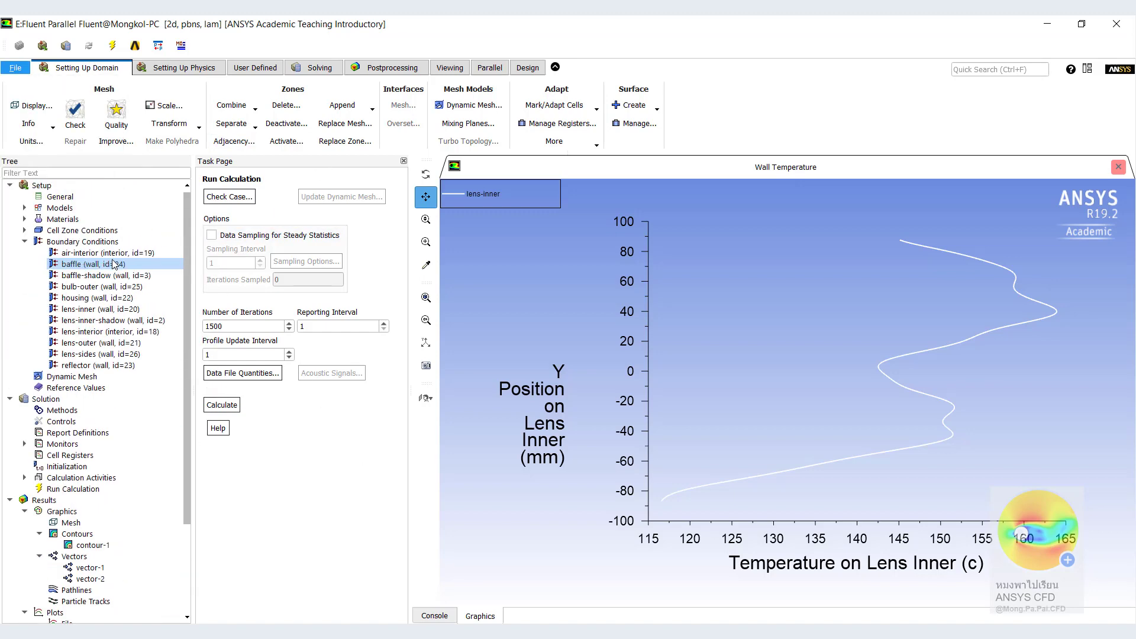
click(24, 208)
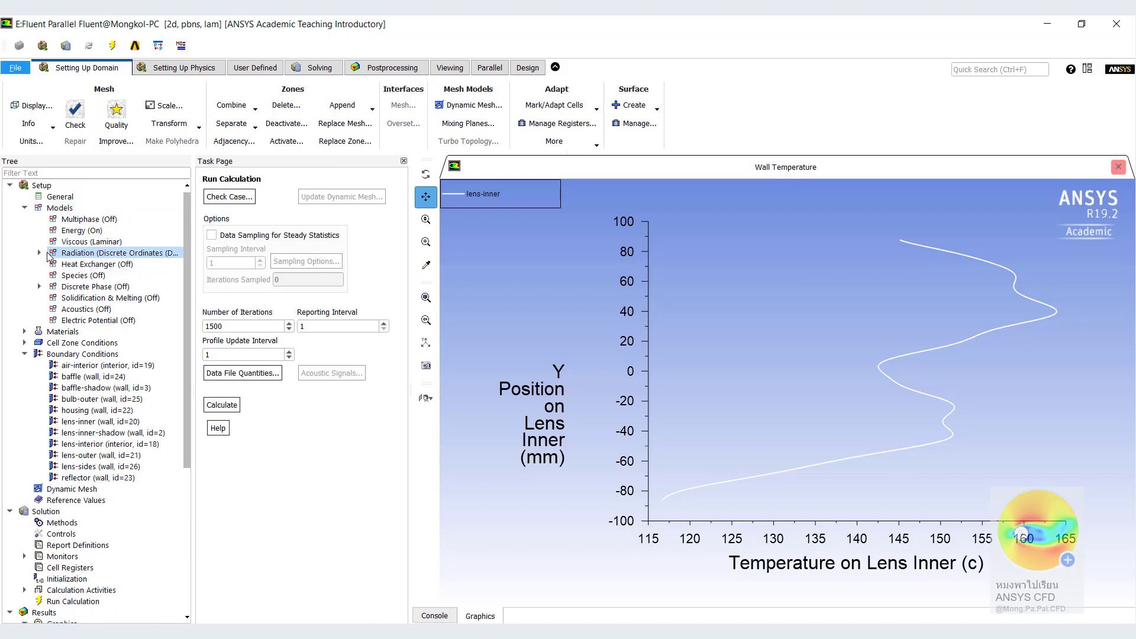
double_click(91, 254)
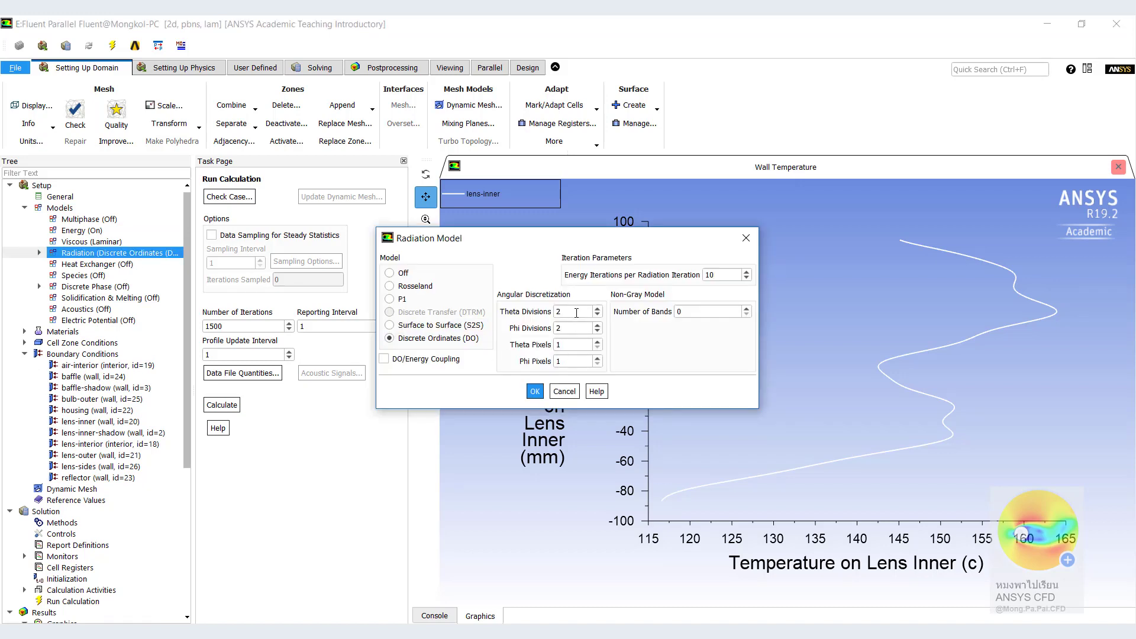
click(576, 313)
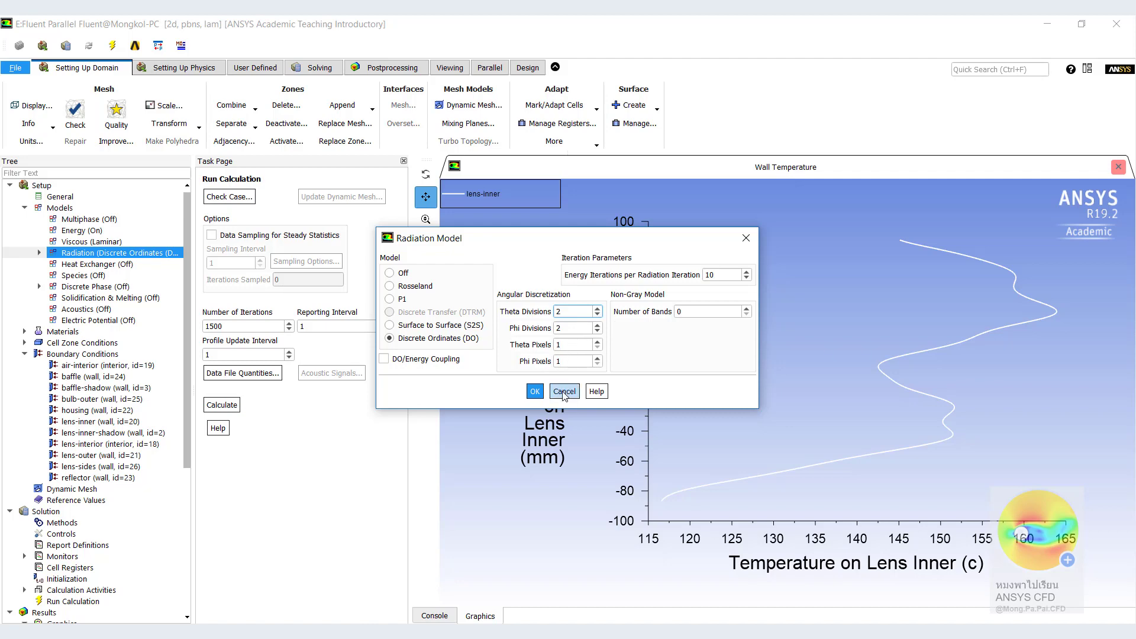
click(535, 391)
scroll(118, 397, down, 6)
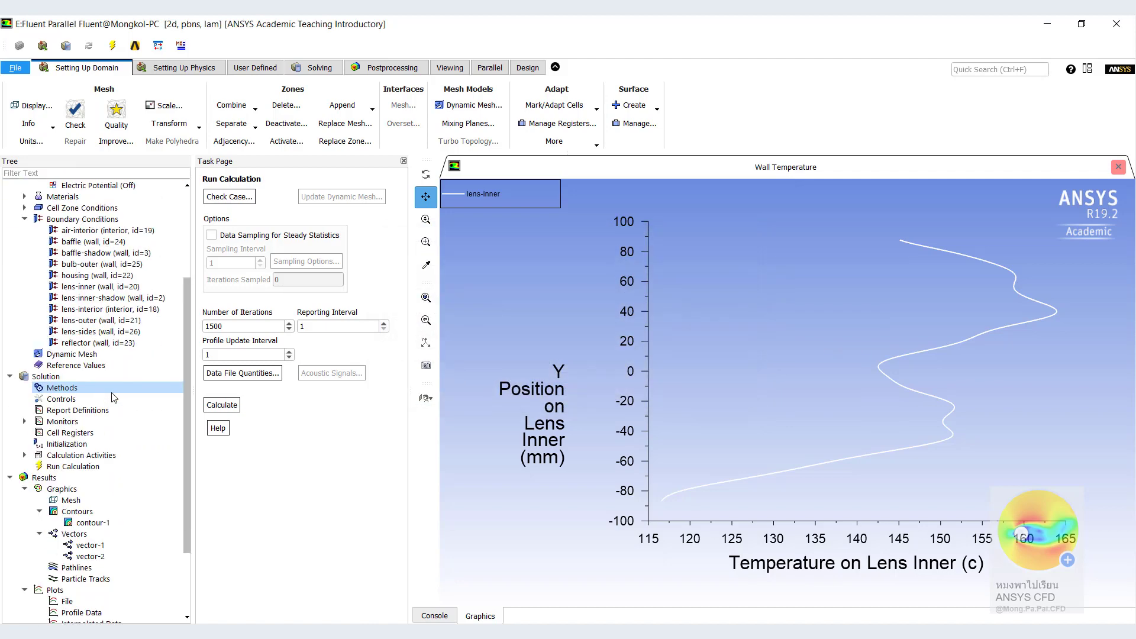
scroll(114, 398, down, 1)
click(89, 377)
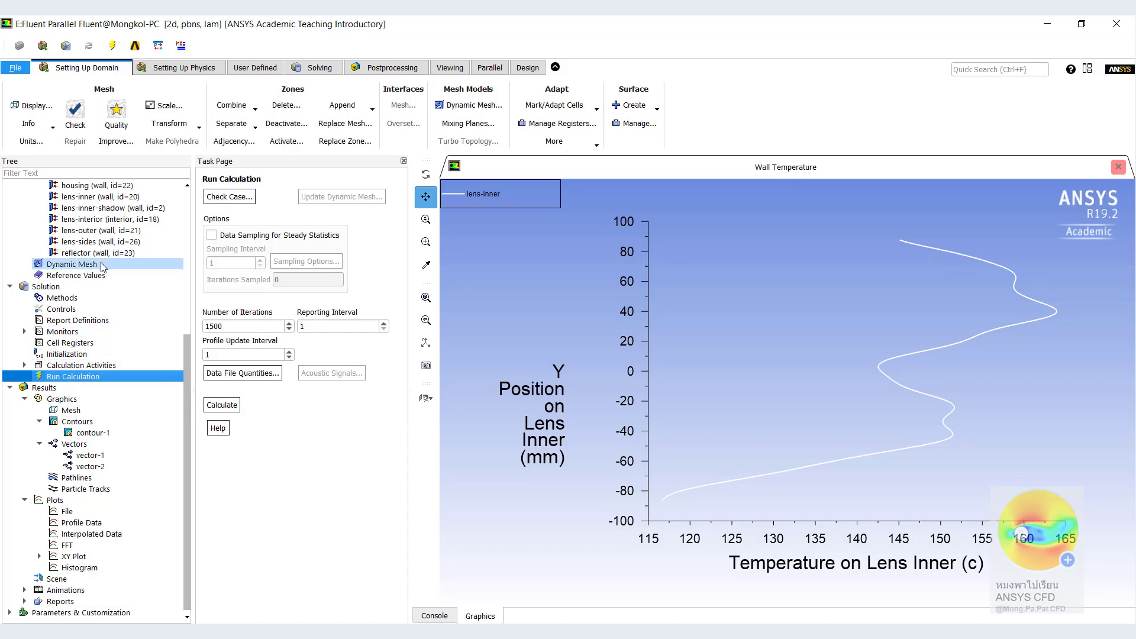
scroll(102, 267, up, 7)
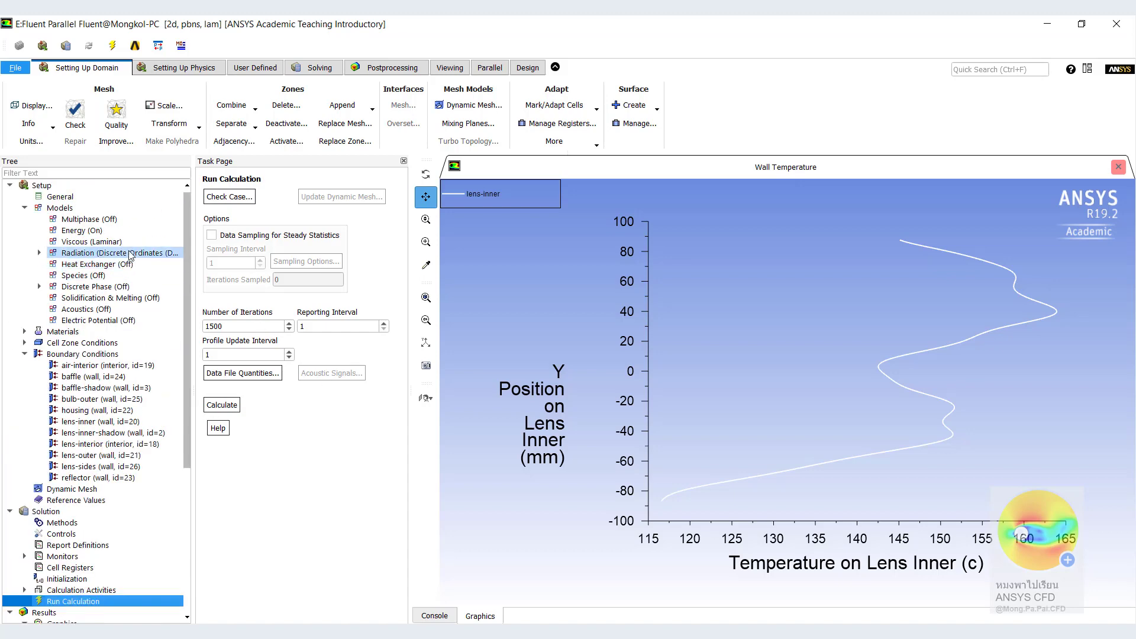
double_click(130, 253)
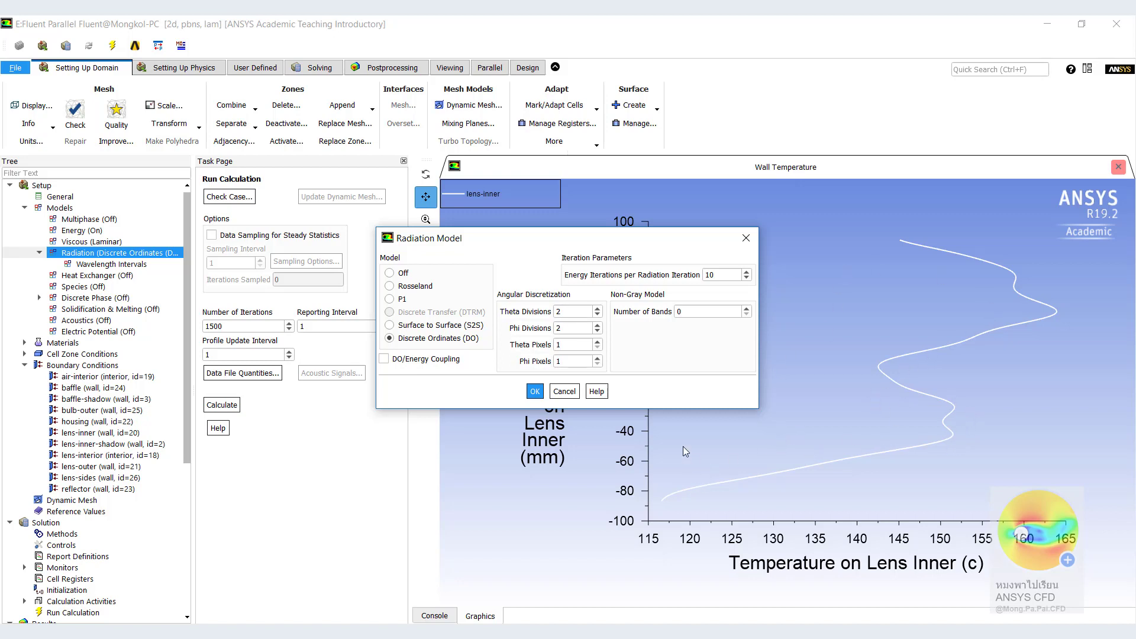
click(535, 391)
- Reopen the xy-plot-1 definition and start loading an XY data file from the solution_files folder
scroll(138, 507, down, 3)
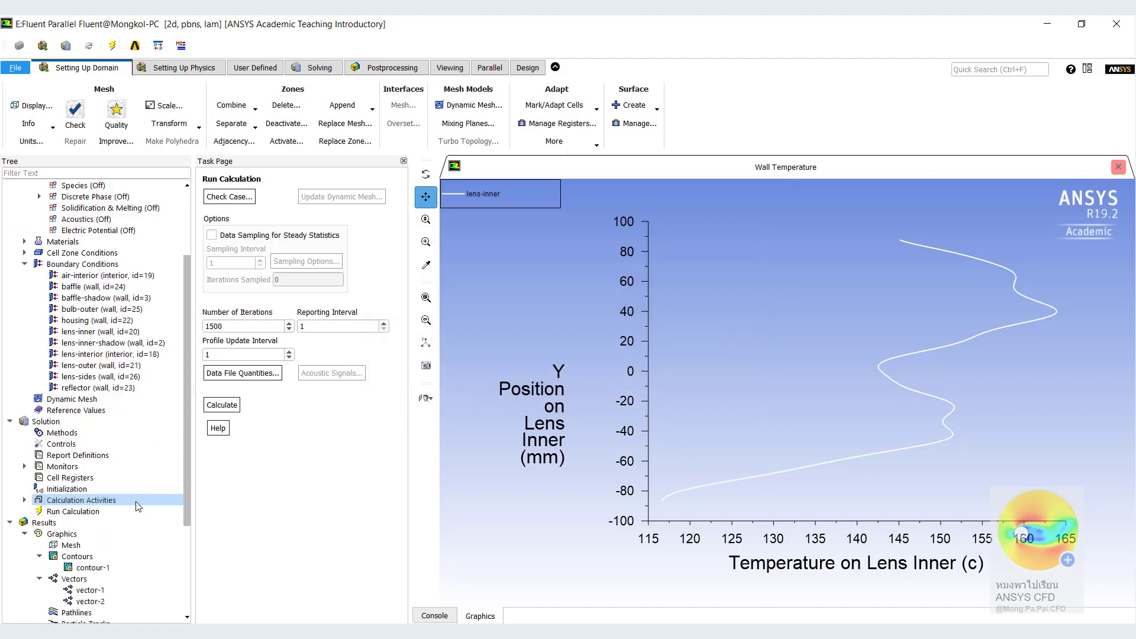
scroll(138, 507, down, 4)
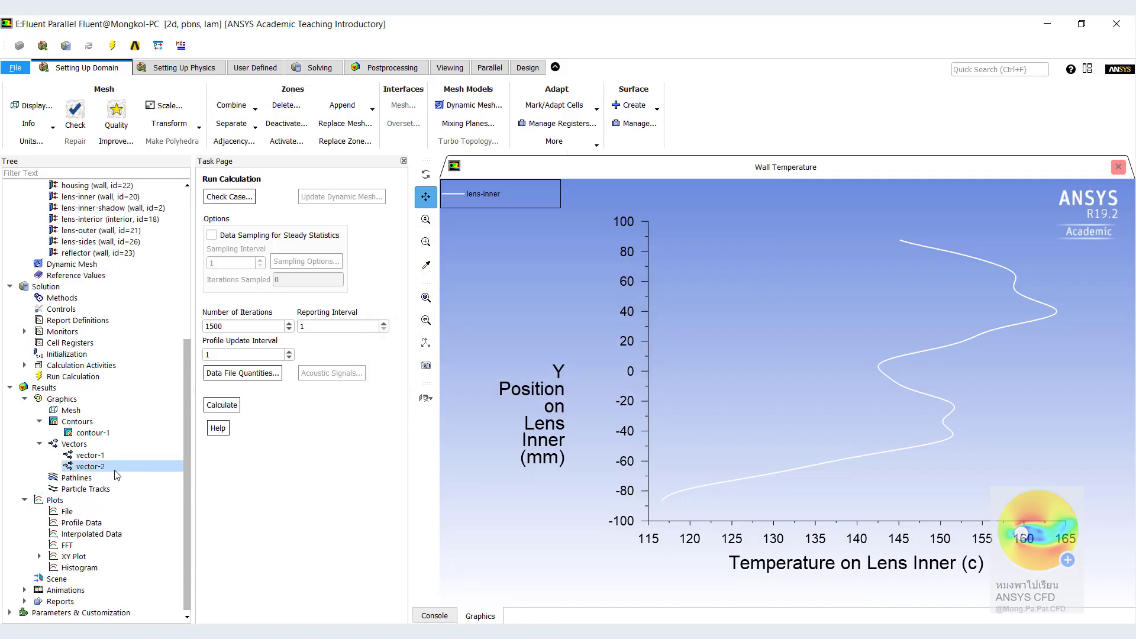
click(39, 556)
double_click(89, 568)
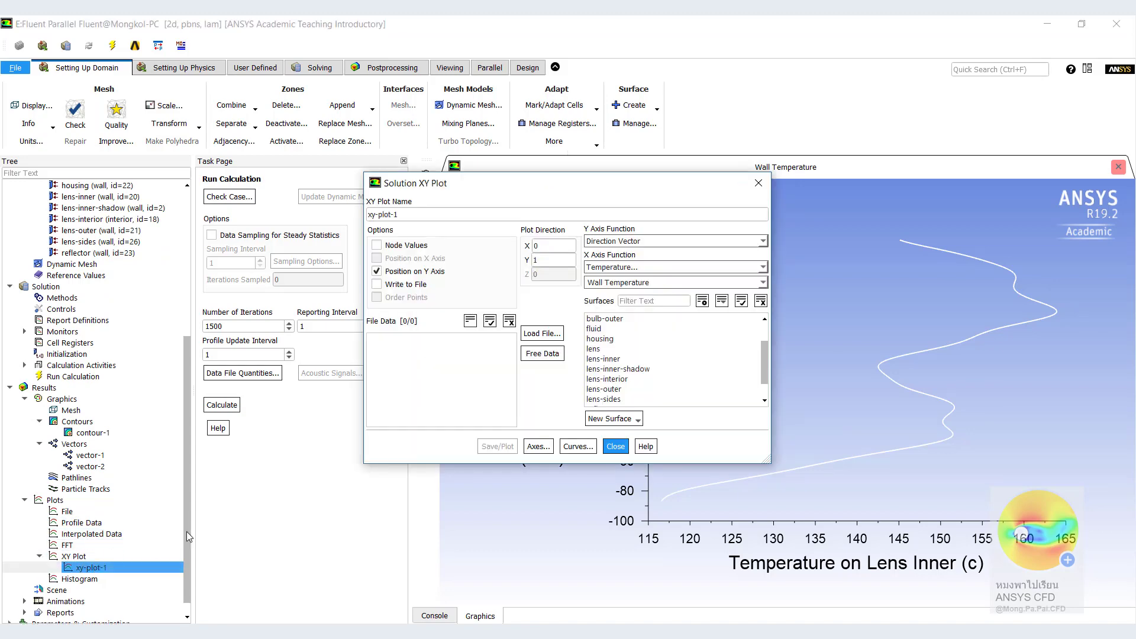
click(542, 333)
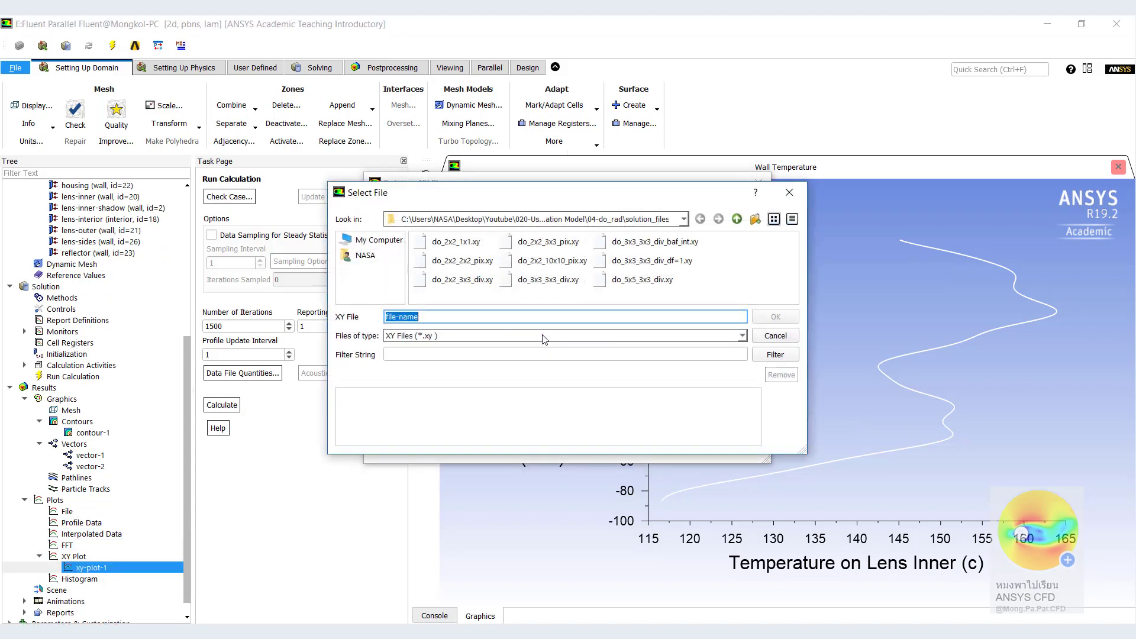